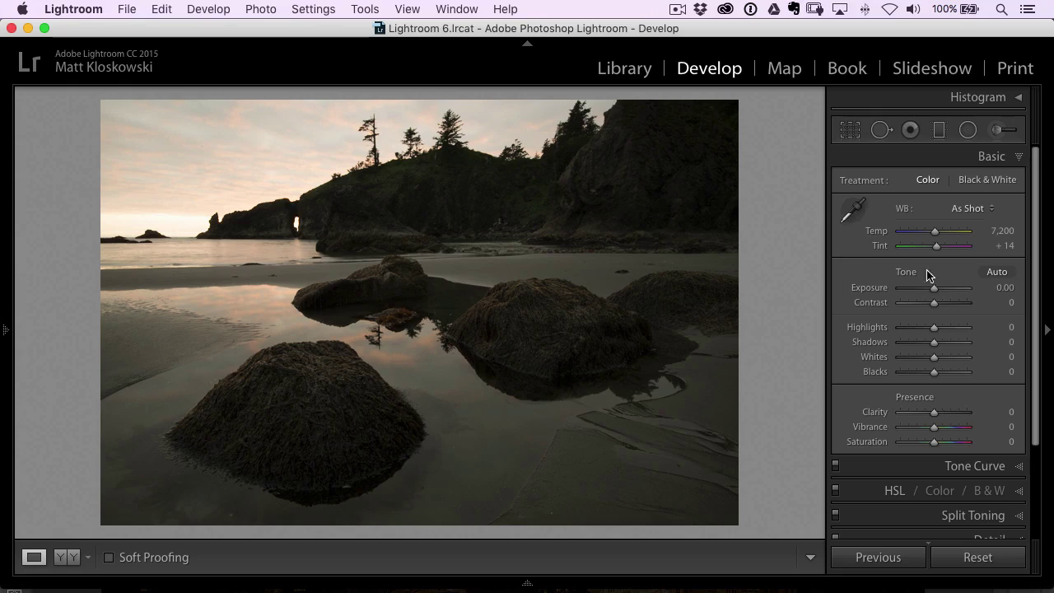
{"action": "left_click_drag", "start_coordinate": [935, 291], "coordinate": [909, 291]}
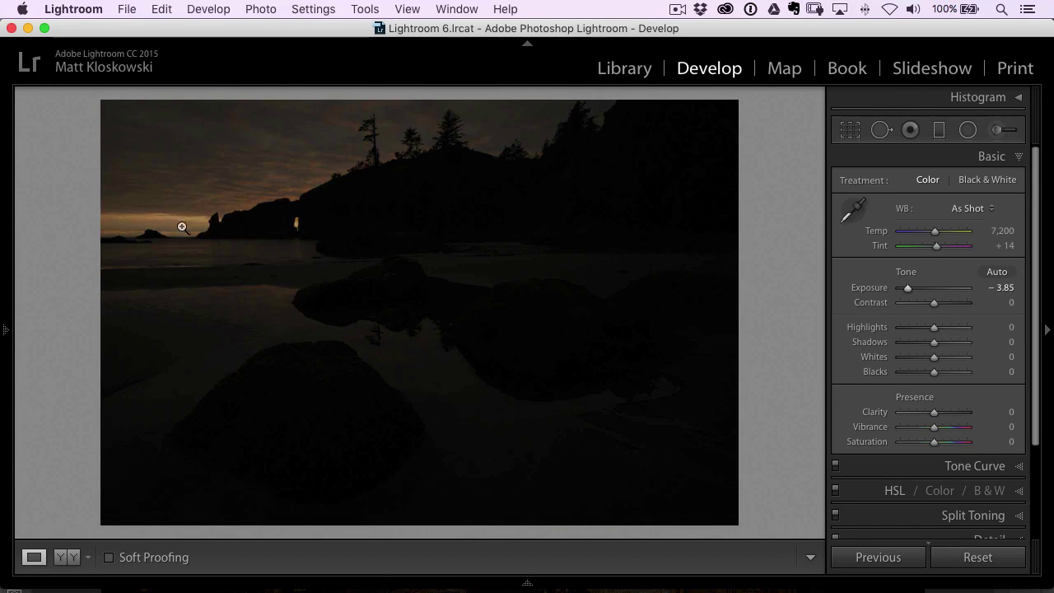
{"action": "left_click_drag", "start_coordinate": [908, 287], "coordinate": [934, 294]}
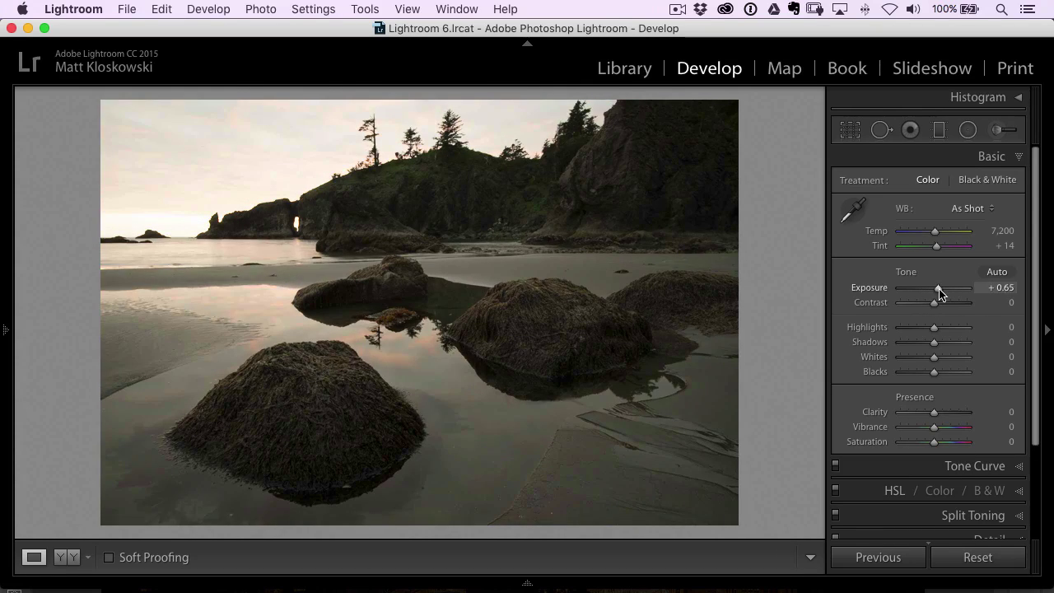
{"action": "double_click", "coordinate": [880, 293]}
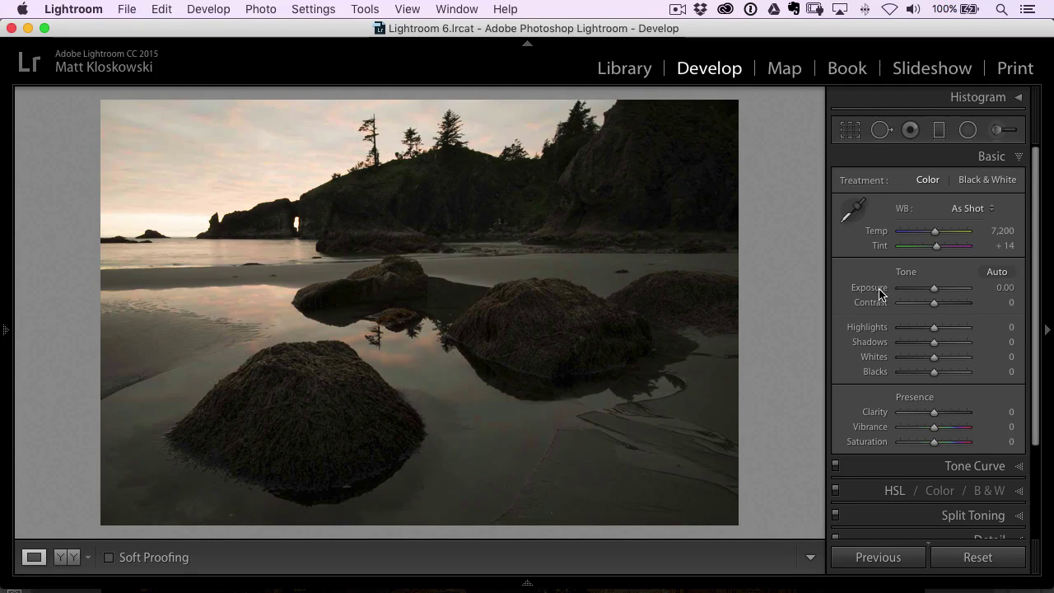
Step: Balance the photo's tones with Exposure +0.85, Highlights −71, Shadows +18, Whites +19 and Blacks −4
{"action": "left_click_drag", "start_coordinate": [935, 331], "coordinate": [895, 329]}
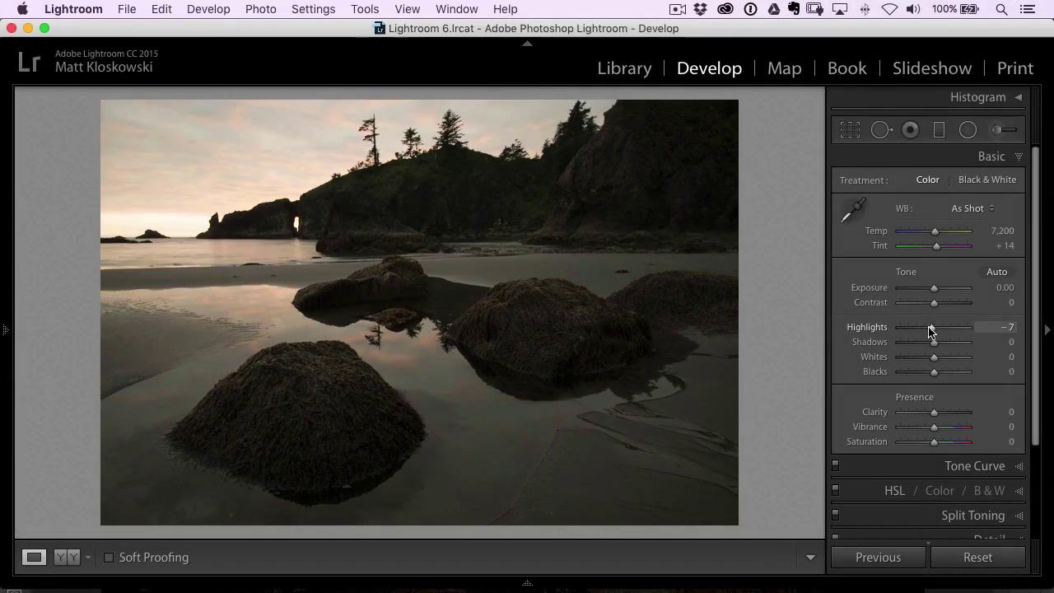
{"action": "mouse_move", "coordinate": [929, 330]}
{"action": "left_mouse_down"}
{"action": "mouse_move", "coordinate": [920, 329]}
{"action": "mouse_move", "coordinate": [946, 346]}
{"action": "mouse_move", "coordinate": [968, 343]}
{"action": "mouse_move", "coordinate": [939, 346]}
{"action": "left_mouse_up"}
{"action": "left_click_drag", "start_coordinate": [933, 290], "coordinate": [940, 292]}
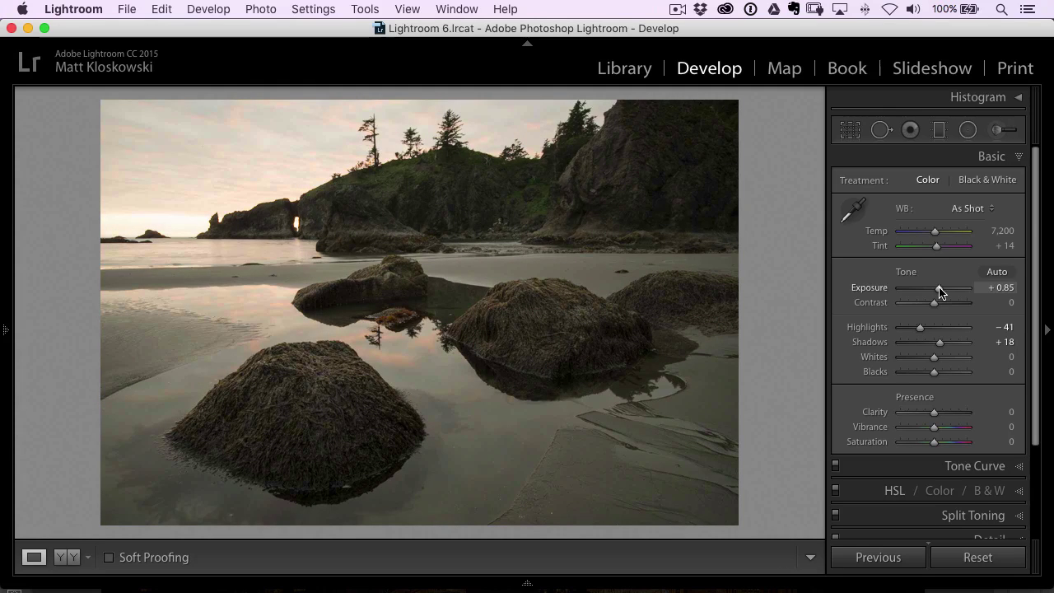
{"action": "left_click_drag", "start_coordinate": [921, 329], "coordinate": [914, 332]}
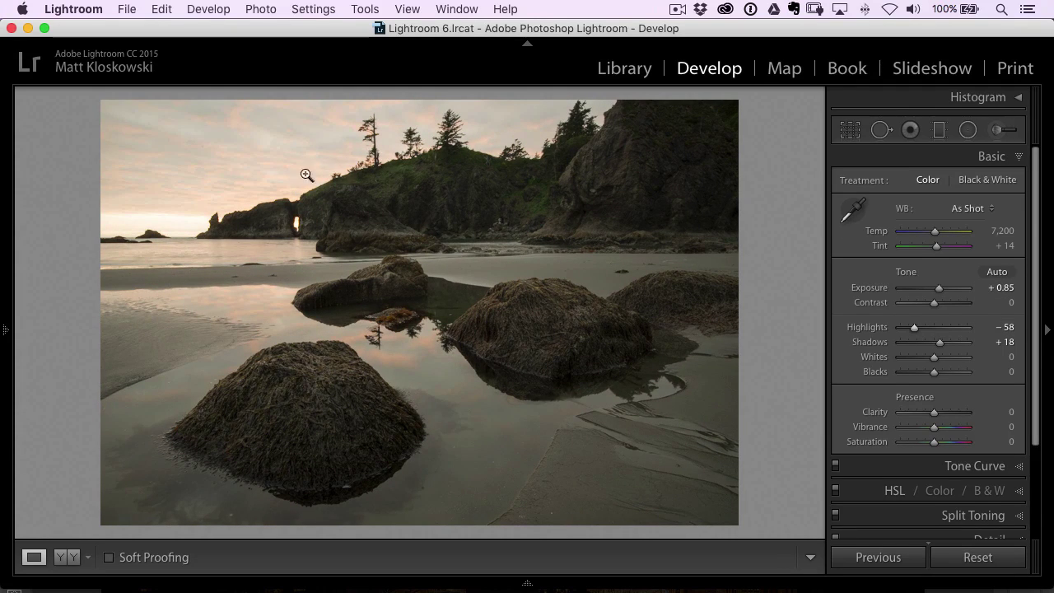
{"action": "left_click_drag", "start_coordinate": [914, 329], "coordinate": [909, 331]}
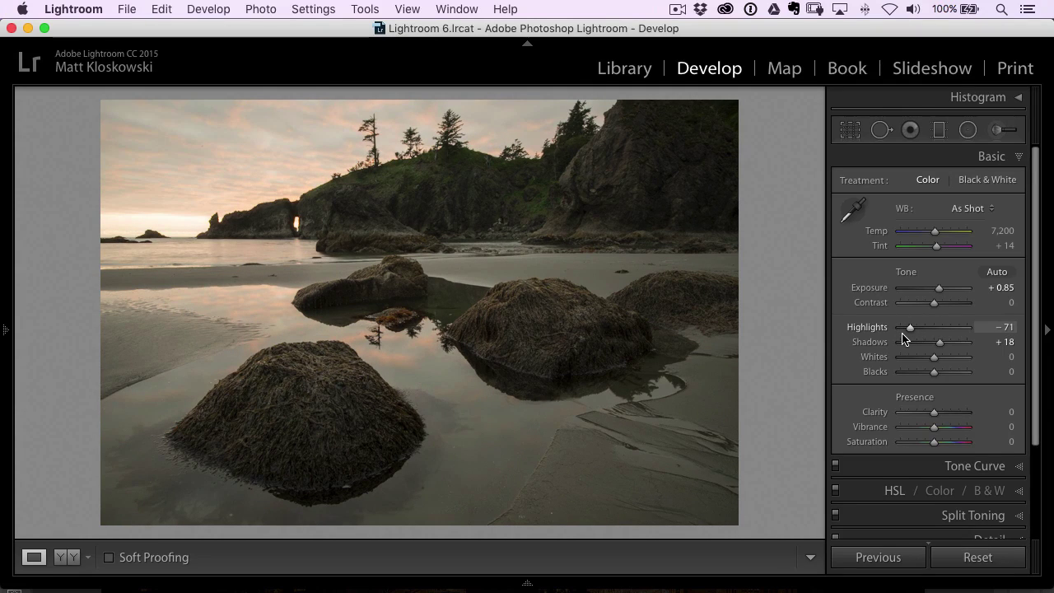
{"action": "key", "text": "alt"}
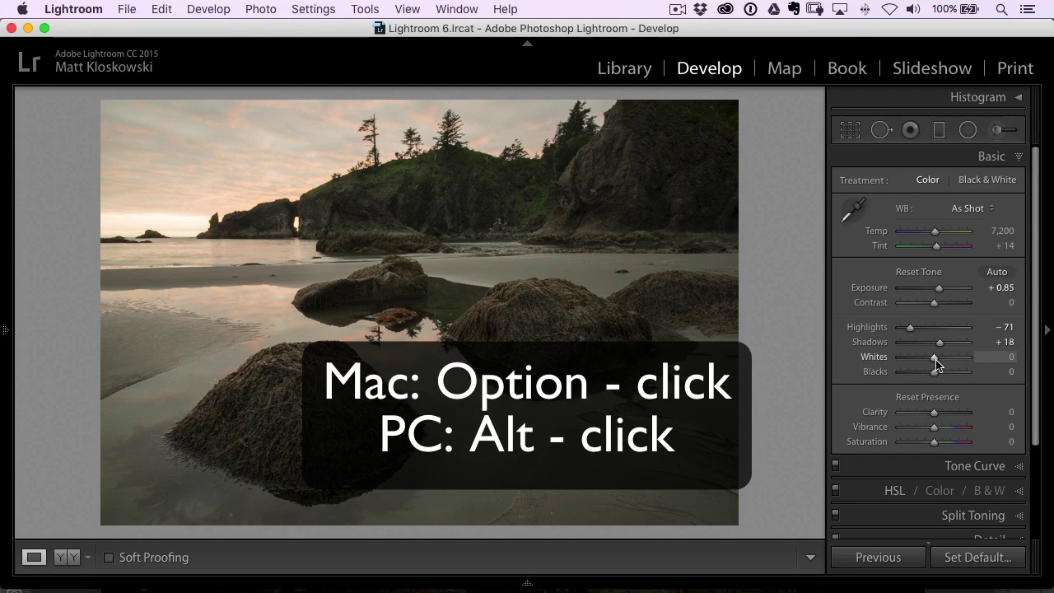
{"action": "left_click_drag", "start_coordinate": [935, 365], "coordinate": [934, 376]}
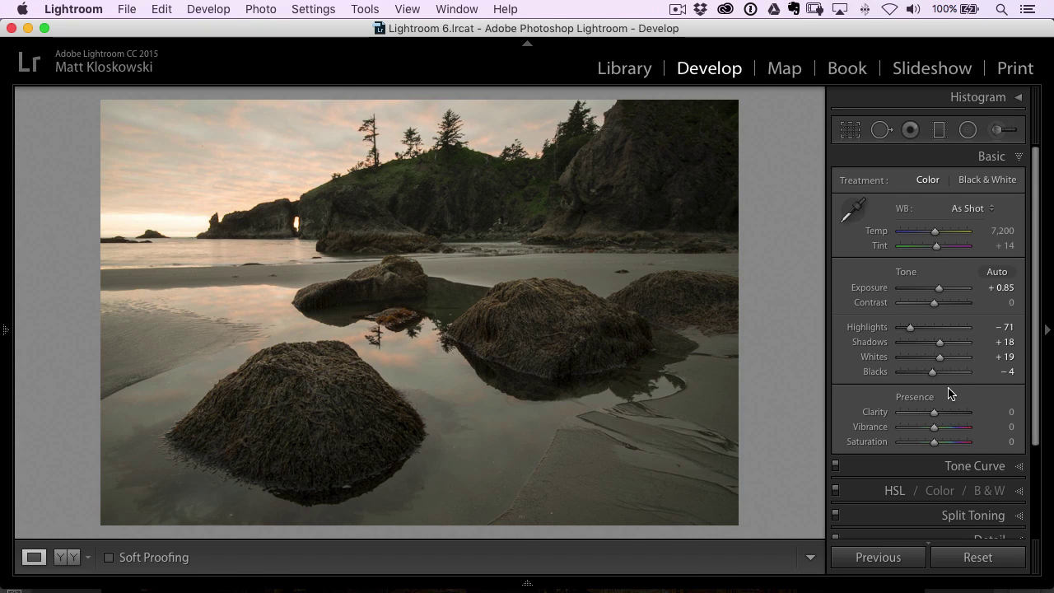
Step: Set Clarity to +16 and warm the white balance to a Temp of 7,830
{"action": "left_click_drag", "start_coordinate": [939, 416], "coordinate": [935, 416]}
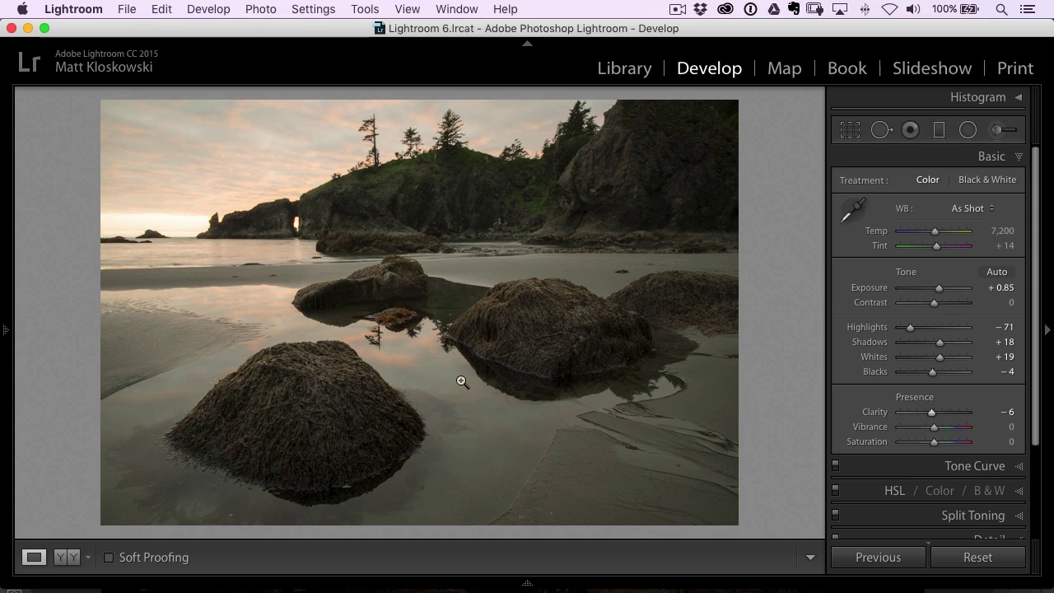
{"action": "left_click_drag", "start_coordinate": [931, 414], "coordinate": [939, 417]}
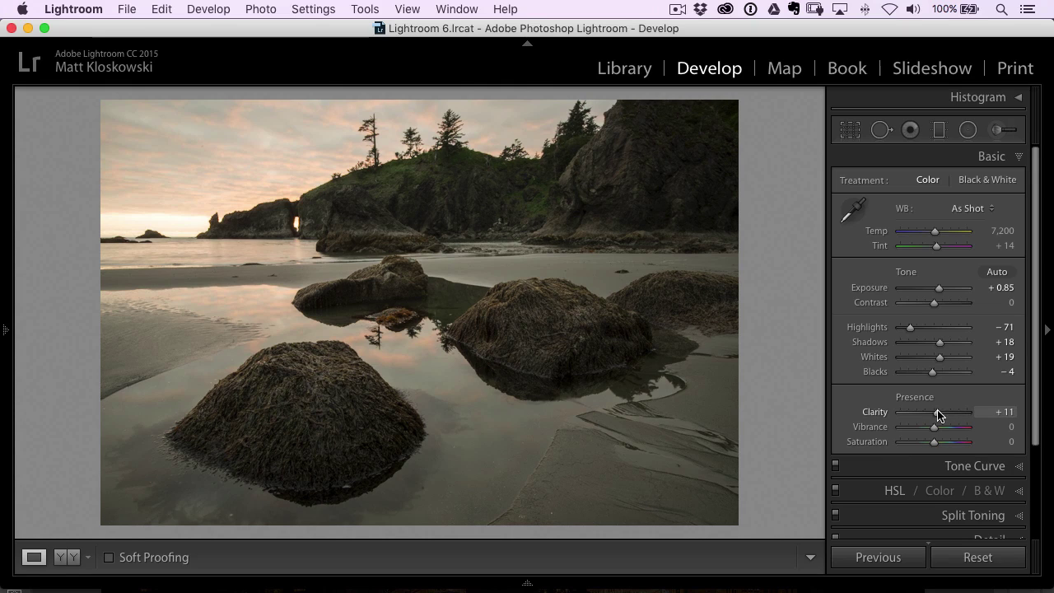
{"action": "left_click_drag", "start_coordinate": [941, 416], "coordinate": [940, 416]}
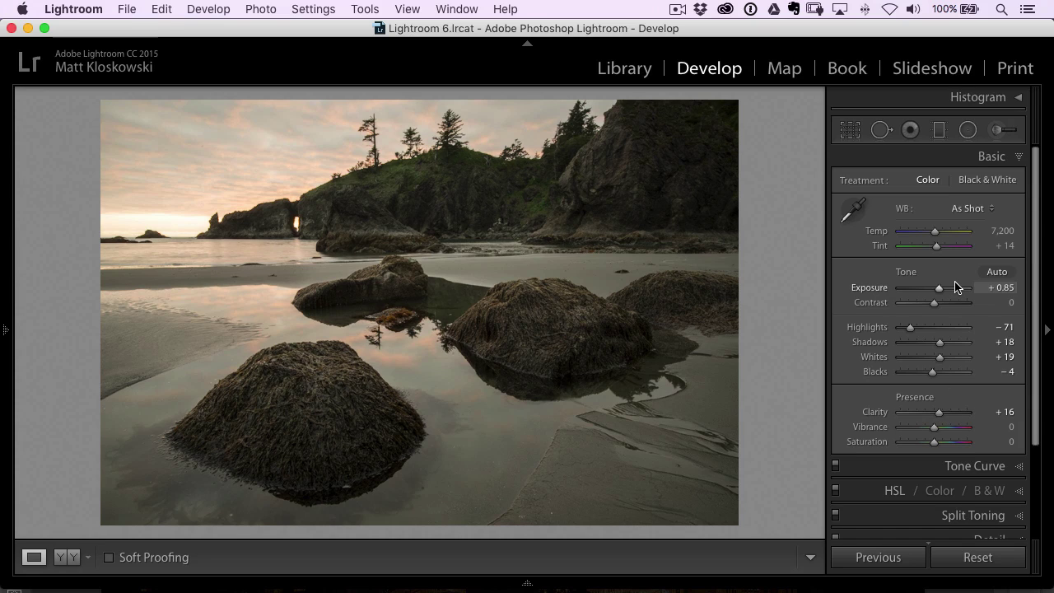
{"action": "left_click_drag", "start_coordinate": [939, 237], "coordinate": [943, 234]}
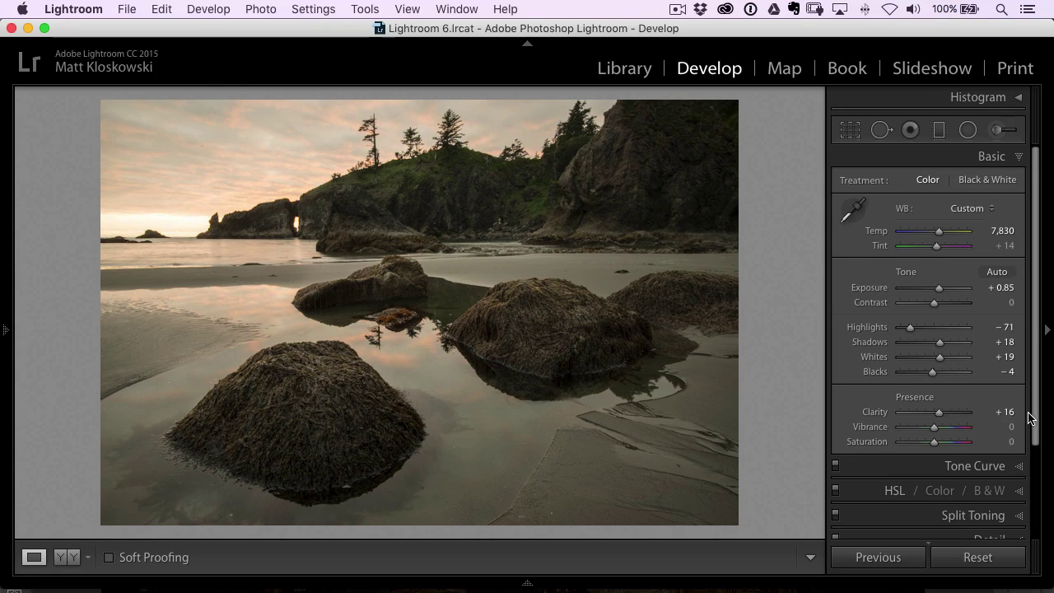
{"action": "left_click", "coordinate": [991, 155]}
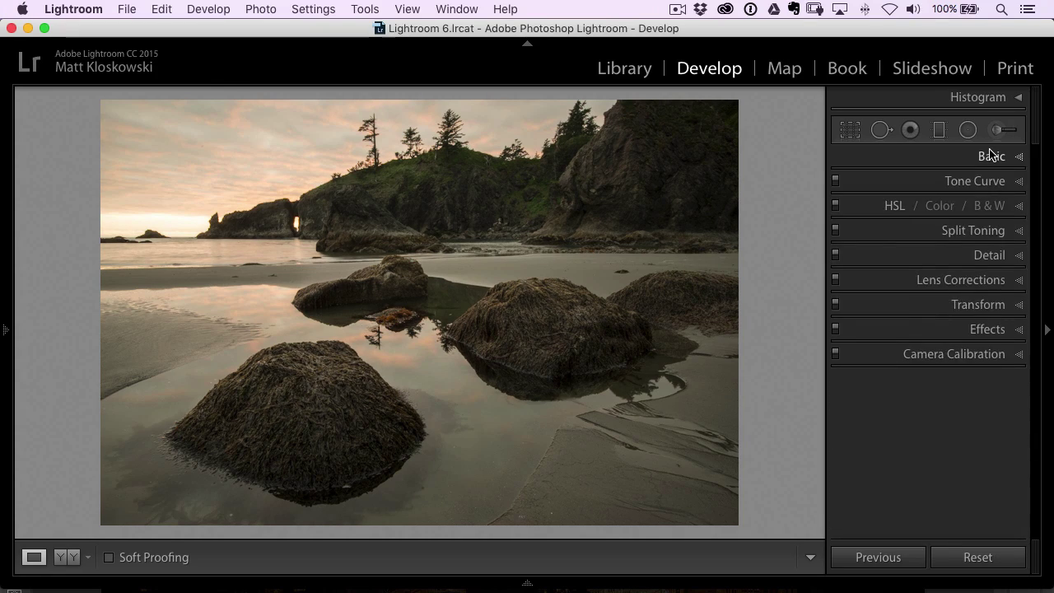
Step: Set the HSL saturation of Orange to +24 and slightly raise the saturation of Yellow
{"action": "left_click", "coordinate": [894, 207]}
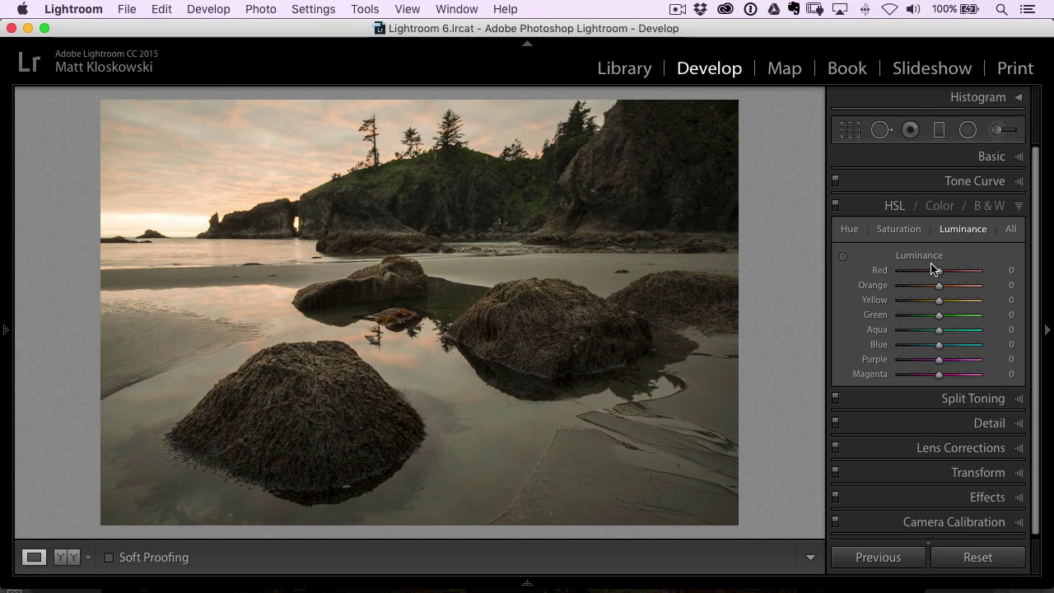
{"action": "left_click_drag", "start_coordinate": [964, 276], "coordinate": [938, 298]}
{"action": "left_click", "coordinate": [899, 230]}
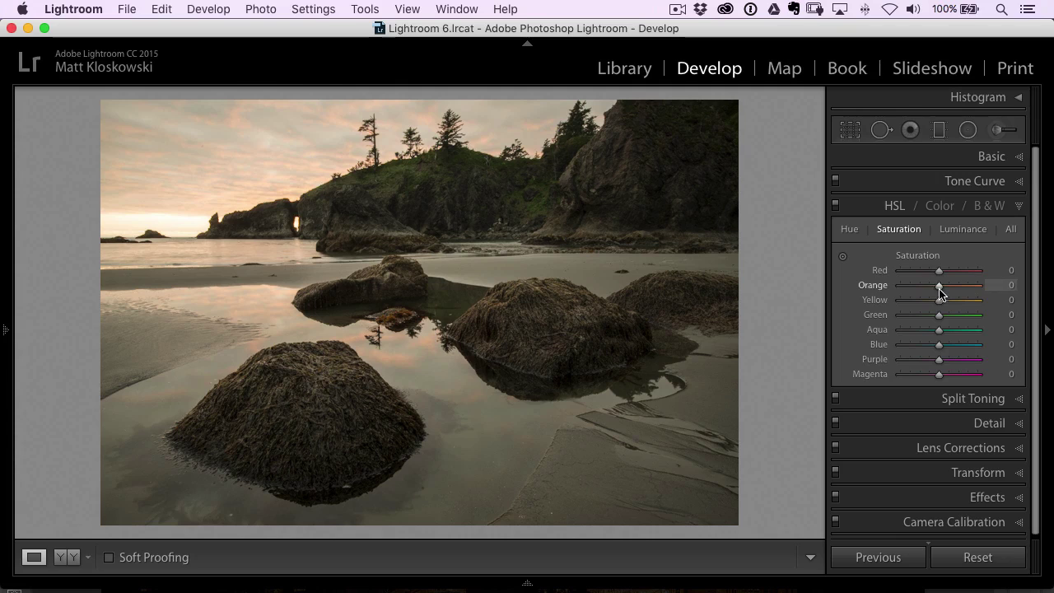
{"action": "left_click_drag", "start_coordinate": [942, 290], "coordinate": [950, 290]}
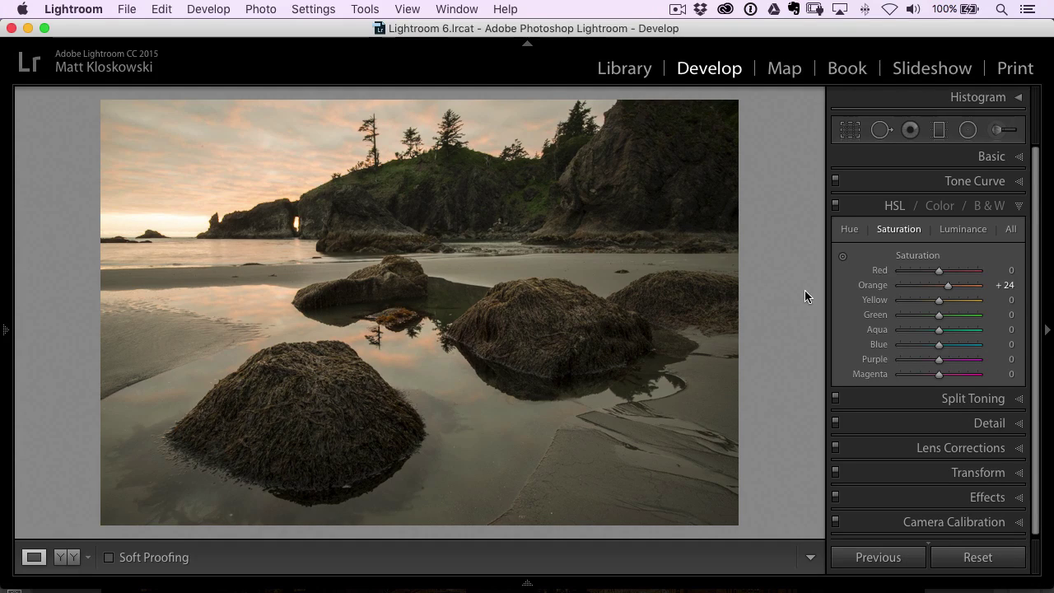
{"action": "left_click", "coordinate": [951, 314]}
{"action": "mouse_move", "coordinate": [951, 314]}
{"action": "left_mouse_down"}
{"action": "mouse_move", "coordinate": [962, 314]}
{"action": "mouse_move", "coordinate": [946, 314]}
{"action": "mouse_move", "coordinate": [948, 301]}
{"action": "left_mouse_up"}
{"action": "left_click", "coordinate": [945, 300]}
{"action": "left_click", "coordinate": [1016, 213]}
Step: Sharpen the photo with Amount 96, Radius 1.4 and Detail 60, judging the effect on the seaweed-covered rock at close range
{"action": "left_click", "coordinate": [926, 256]}
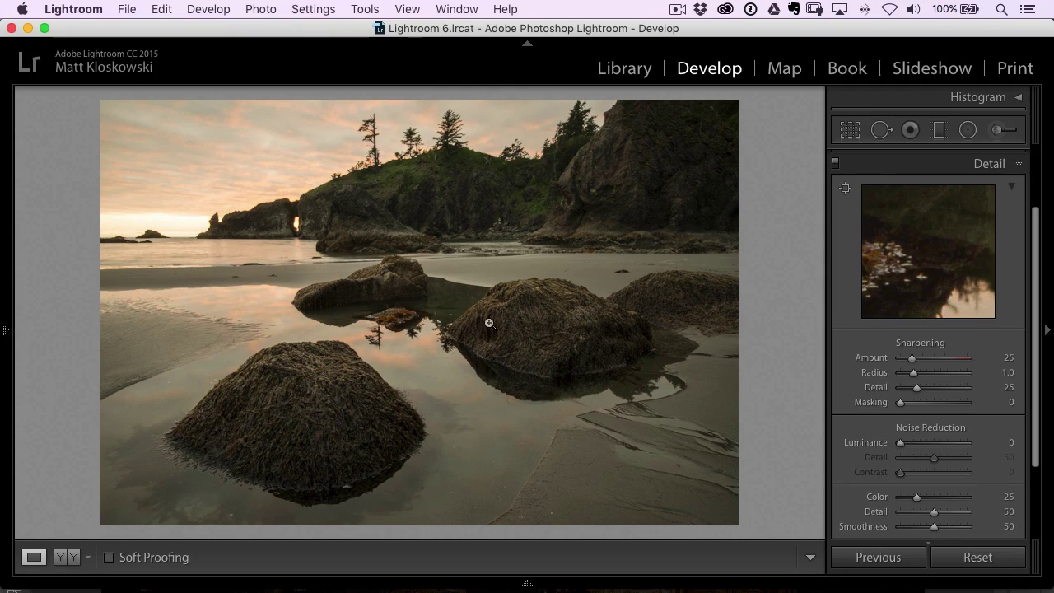
{"action": "left_click", "coordinate": [538, 318]}
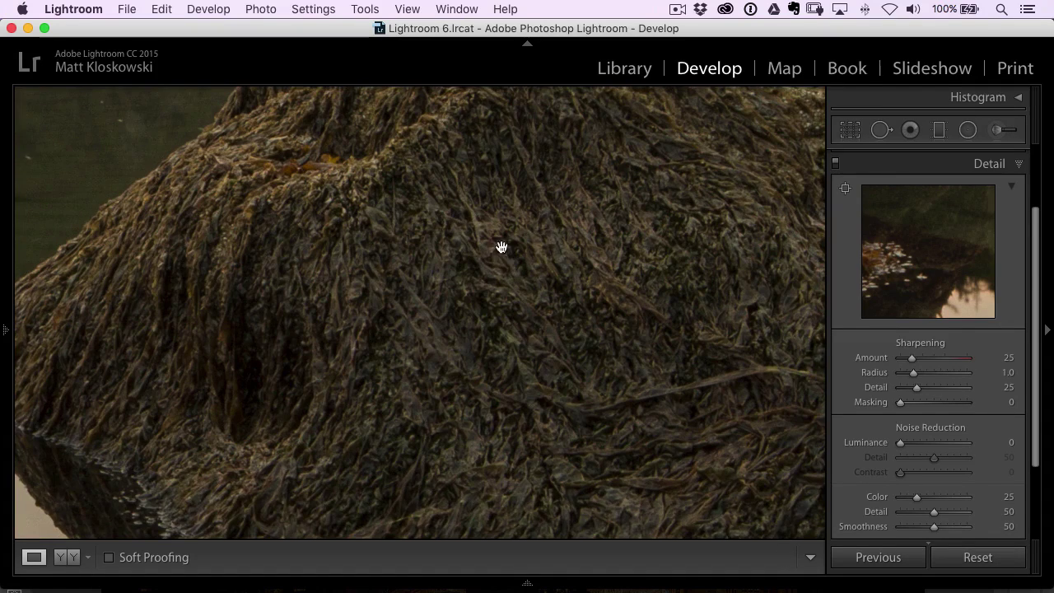
{"action": "left_click_drag", "start_coordinate": [503, 250], "coordinate": [499, 291]}
{"action": "left_click_drag", "start_coordinate": [920, 360], "coordinate": [941, 387]}
{"action": "left_click_drag", "start_coordinate": [485, 278], "coordinate": [604, 296]}
Step: Try the sharpening Detail at 100 on the sand and rock area, and settle on 57
{"action": "scroll", "coordinate": [536, 426], "scroll_direction": "up", "scroll_amount": 5}
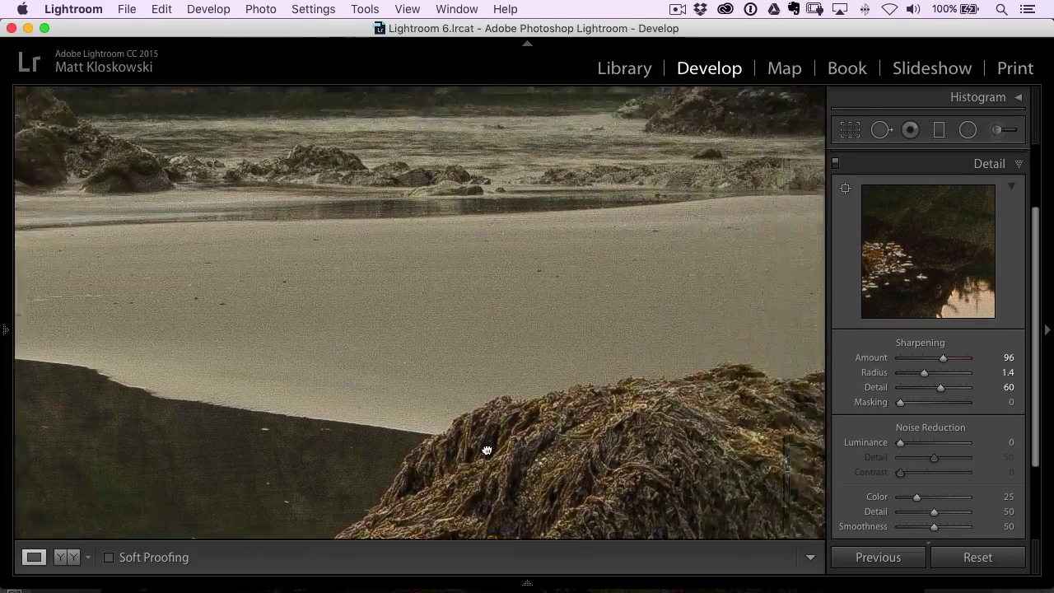
{"action": "scroll", "coordinate": [564, 325], "scroll_direction": "right", "scroll_amount": 5}
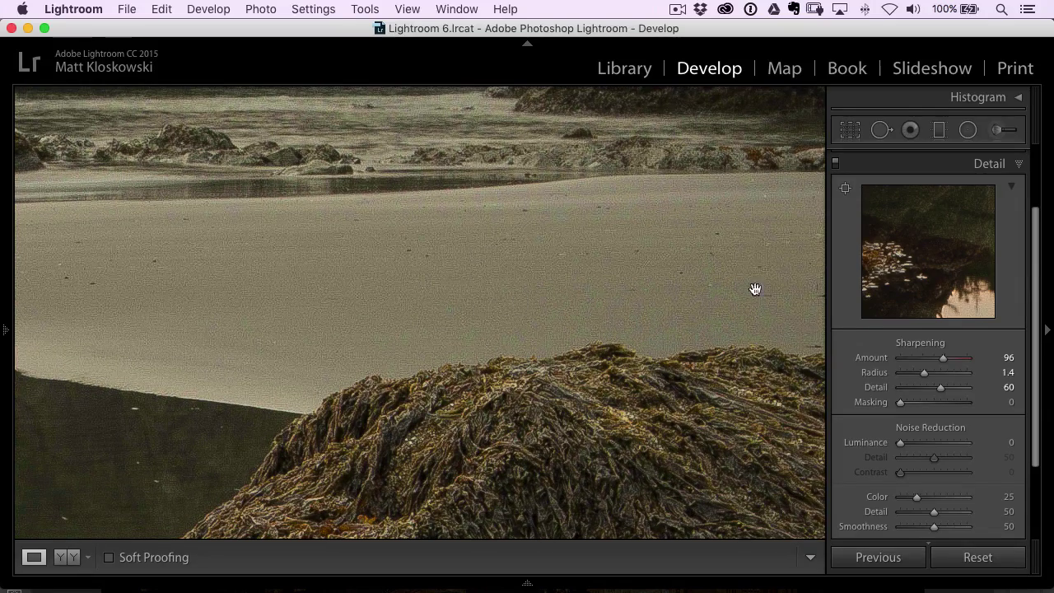
{"action": "left_click_drag", "start_coordinate": [942, 387], "coordinate": [954, 388]}
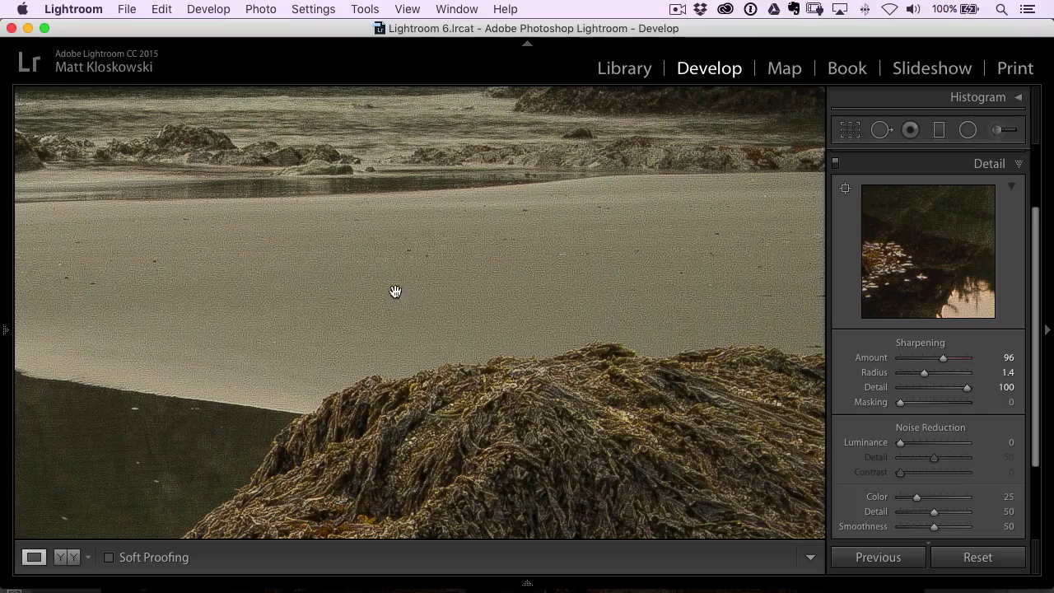
{"action": "left_click", "coordinate": [937, 387]}
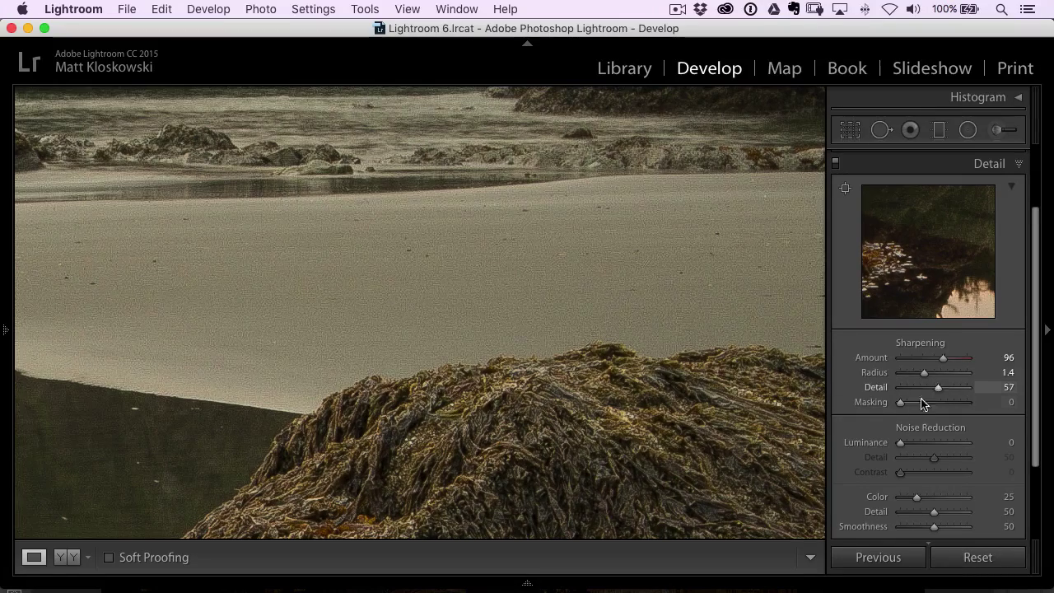
{"action": "left_click_drag", "start_coordinate": [901, 402], "coordinate": [842, 400]}
{"action": "left_click_drag", "start_coordinate": [937, 387], "coordinate": [930, 393]}
{"action": "key", "text": "super+z"}
Step: Compare the seaweed-covered rock with the Detail adjustments switched off and on again
{"action": "scroll", "coordinate": [480, 273], "scroll_direction": "down", "scroll_amount": 5}
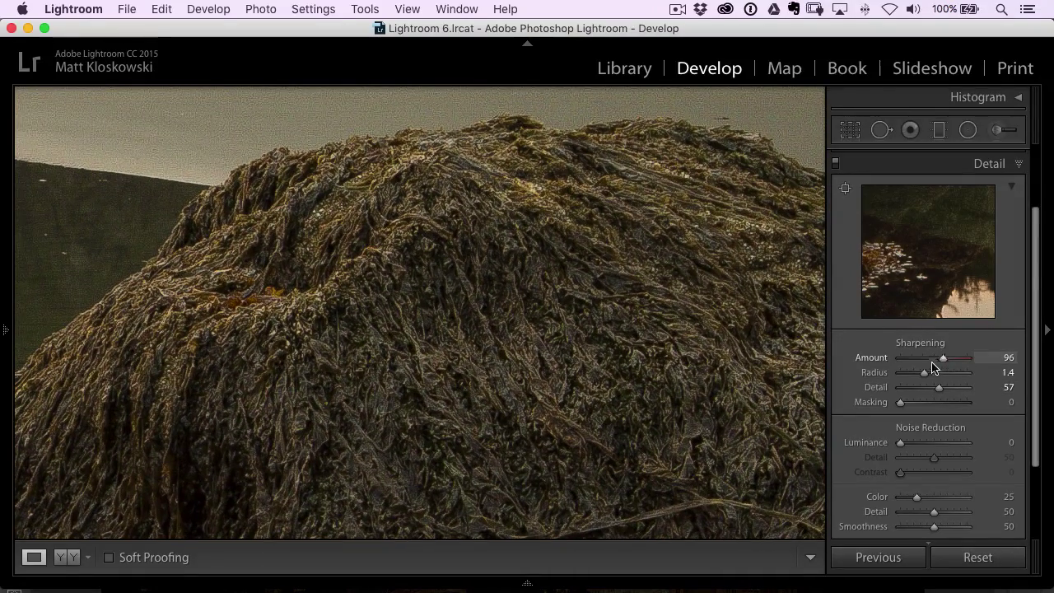
{"action": "left_click", "coordinate": [834, 165]}
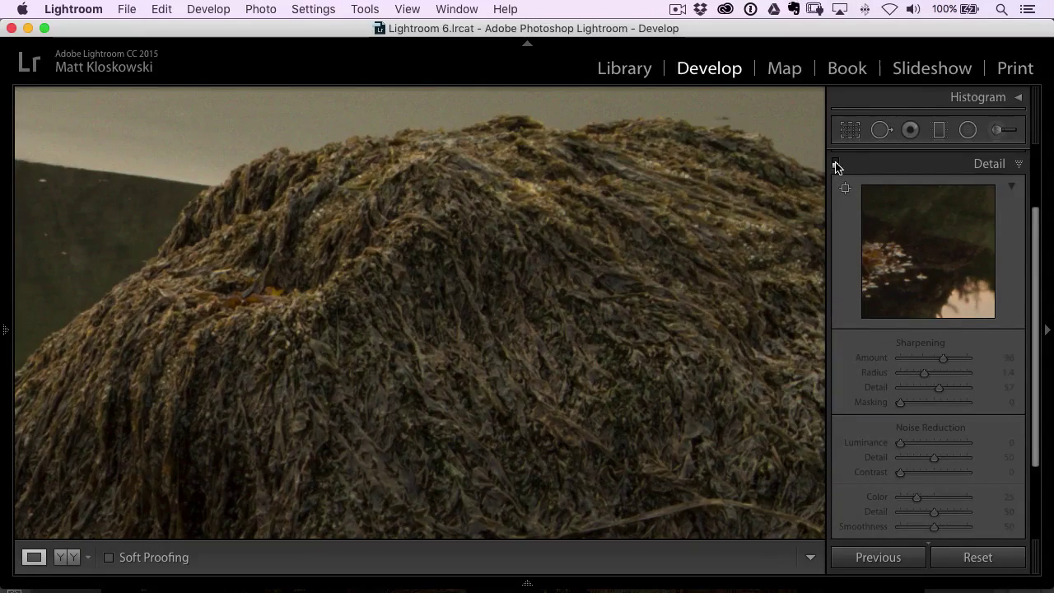
{"action": "left_click", "coordinate": [835, 165]}
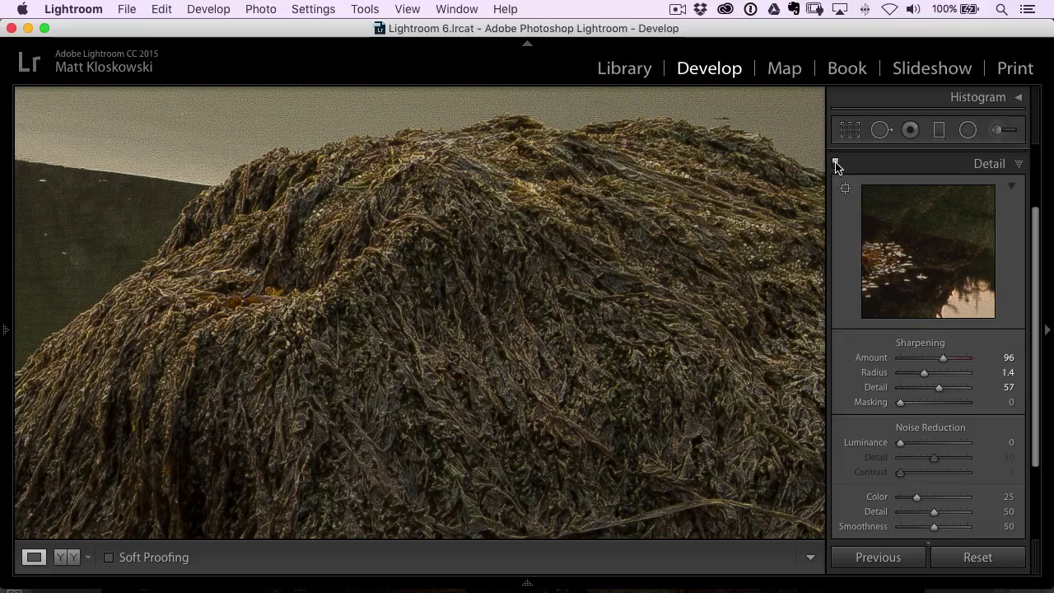
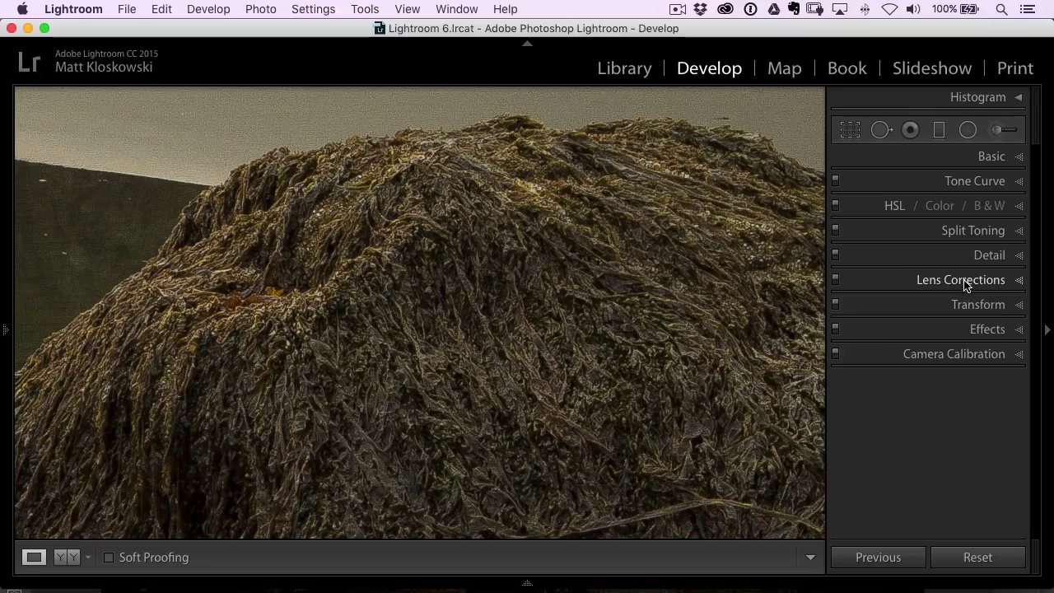
Step: Enable lens profile corrections with the default Nikon profile, comparing the whole photo with and without them
{"action": "left_click", "coordinate": [564, 288]}
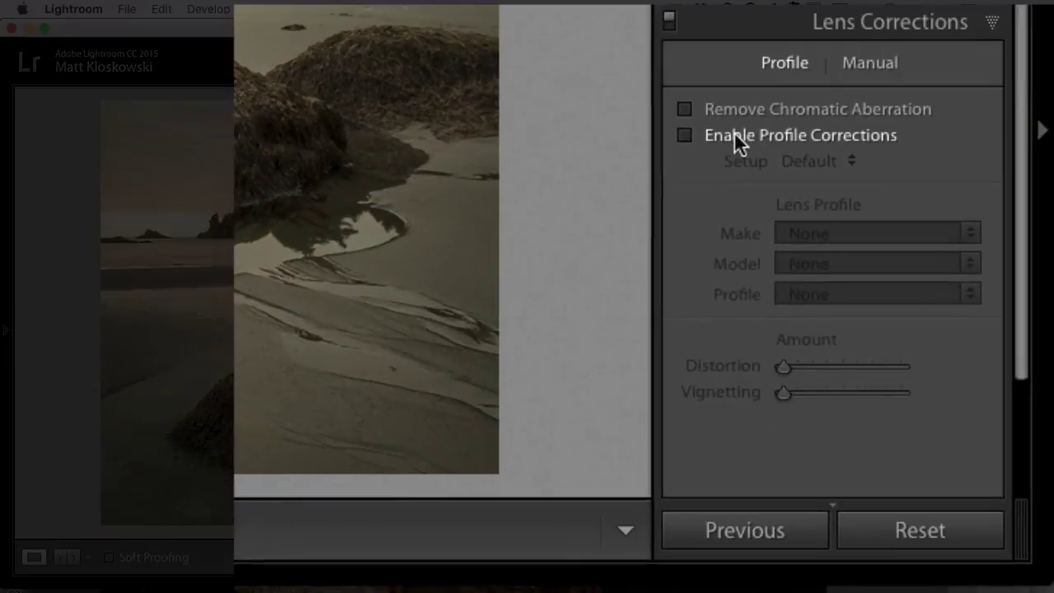
{"action": "left_click", "coordinate": [864, 332]}
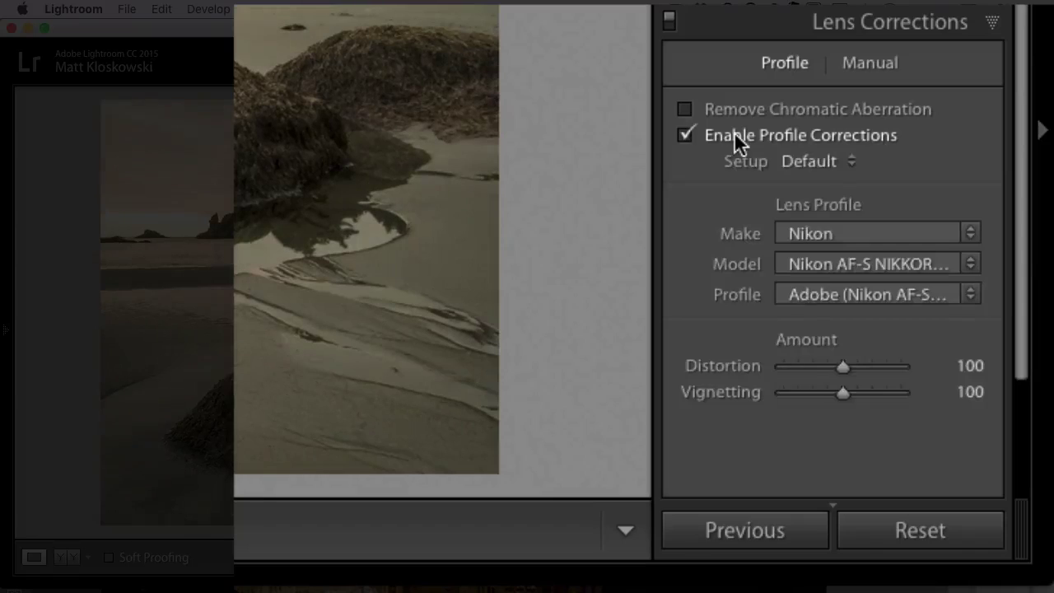
{"action": "left_click", "coordinate": [686, 132]}
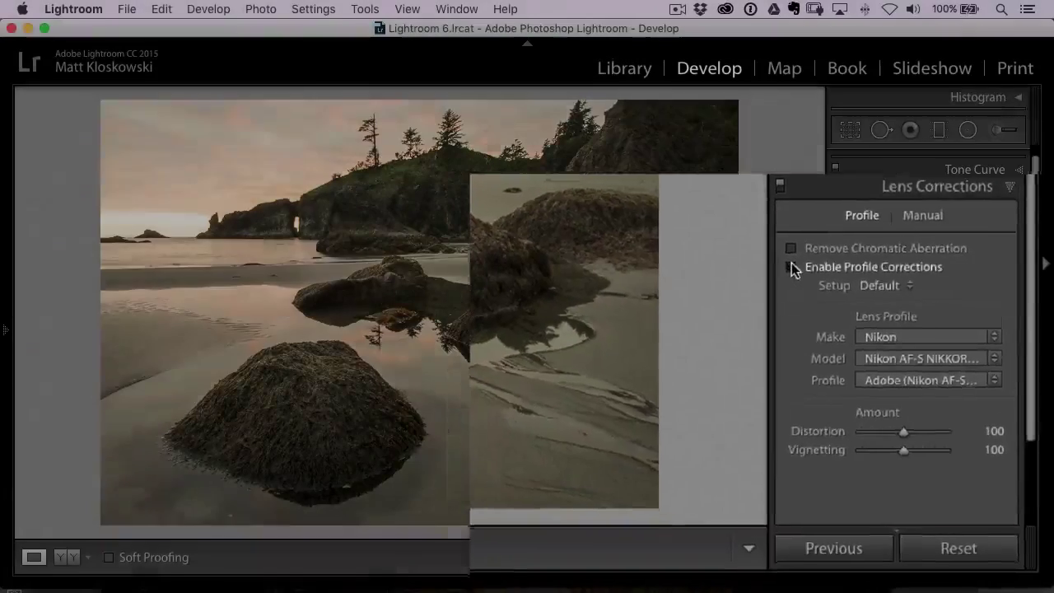
{"action": "left_click", "coordinate": [845, 332]}
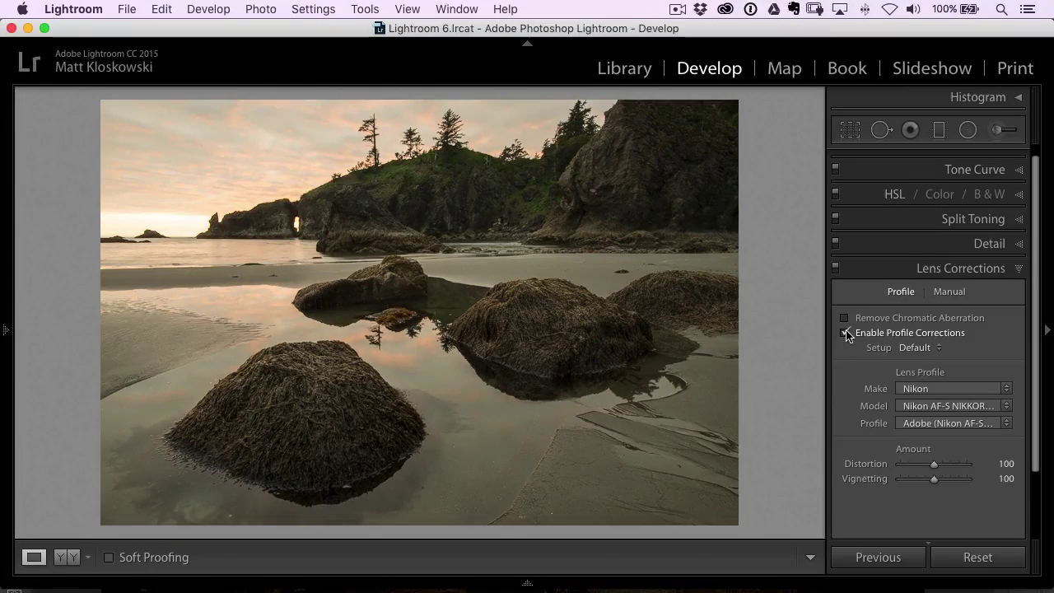
{"action": "left_click", "coordinate": [844, 333]}
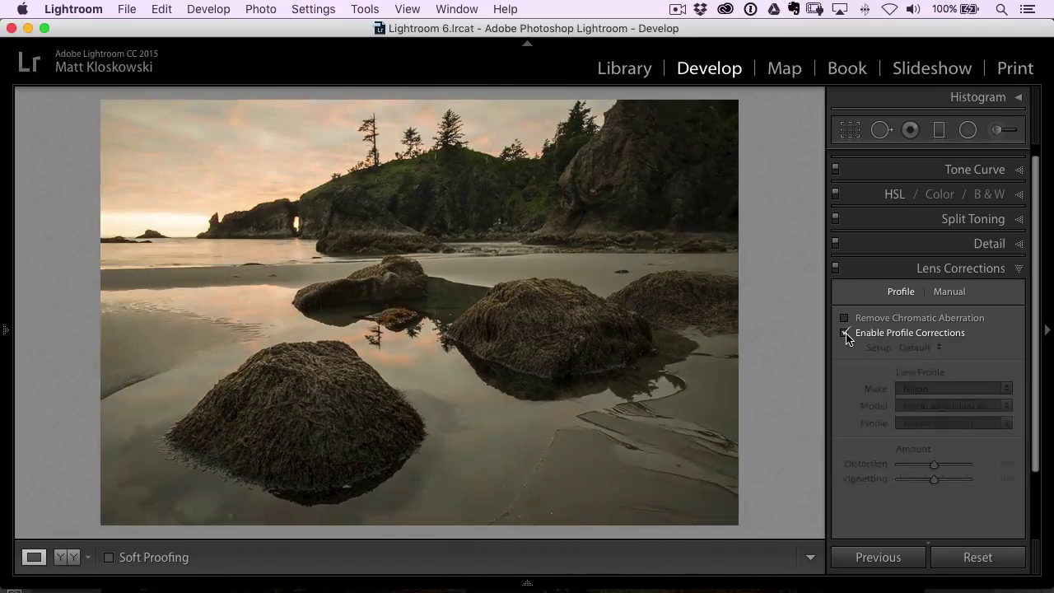
{"action": "left_click", "coordinate": [845, 333]}
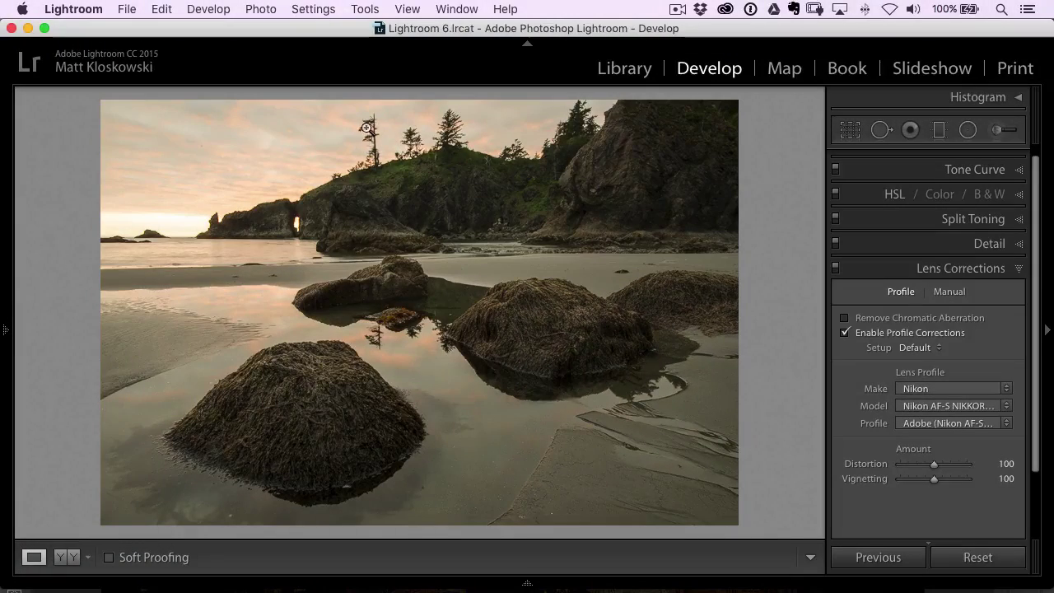
Step: Examine the edges of the trees along the hilltop at high magnification for colour fringing
{"action": "left_click", "coordinate": [368, 127]}
{"action": "left_click_drag", "start_coordinate": [447, 219], "coordinate": [469, 375]}
{"action": "key", "text": "super+equal"}
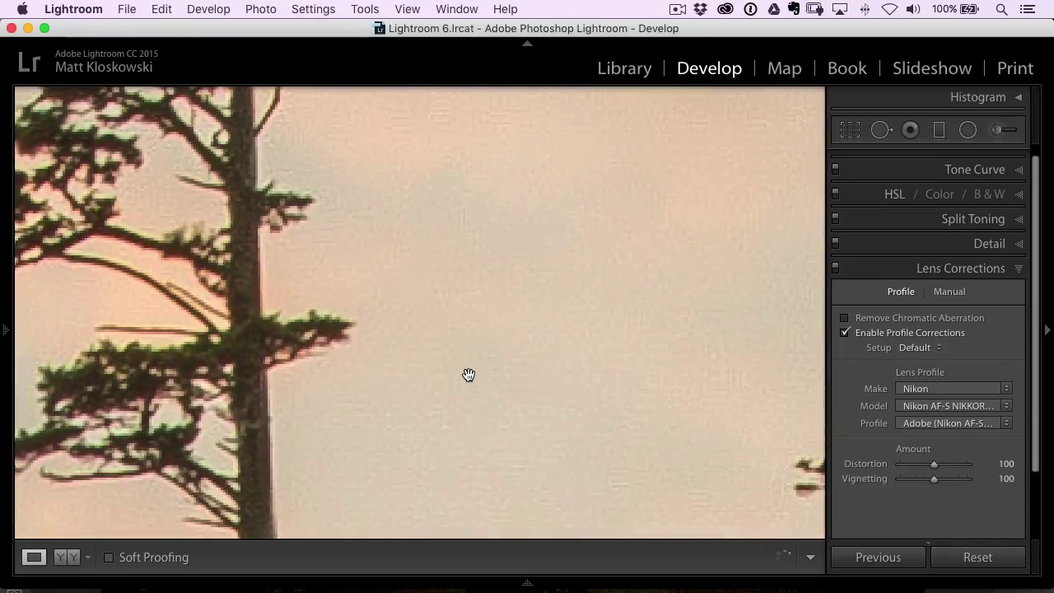
{"action": "left_click_drag", "start_coordinate": [272, 365], "coordinate": [531, 260]}
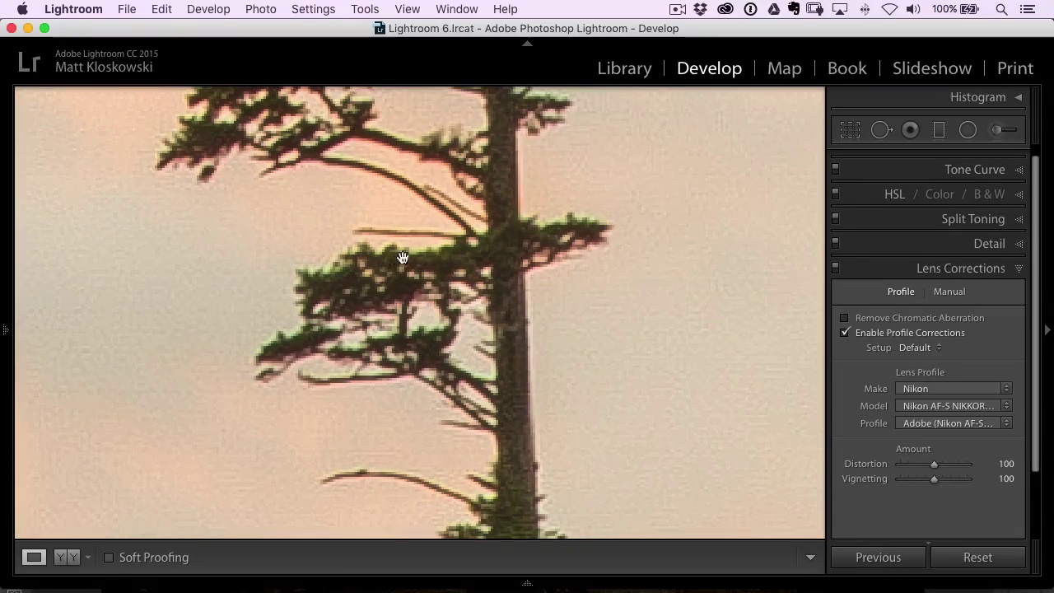
{"action": "left_click_drag", "start_coordinate": [389, 259], "coordinate": [389, 144]}
{"action": "left_click_drag", "start_coordinate": [579, 358], "coordinate": [458, 68]}
{"action": "left_click_drag", "start_coordinate": [626, 308], "coordinate": [263, 162]}
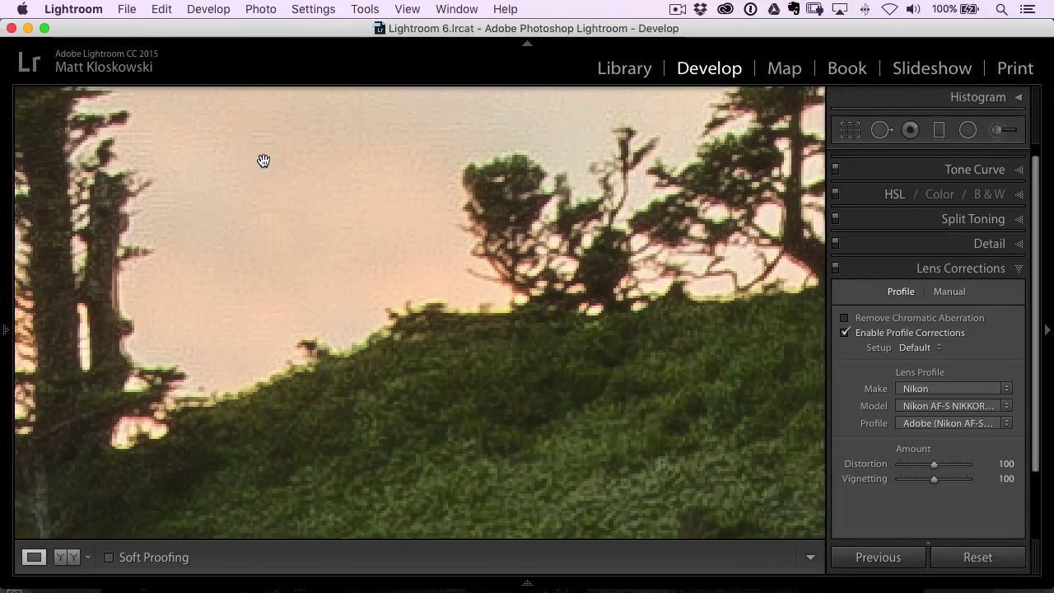
{"action": "left_click_drag", "start_coordinate": [478, 162], "coordinate": [362, 206]}
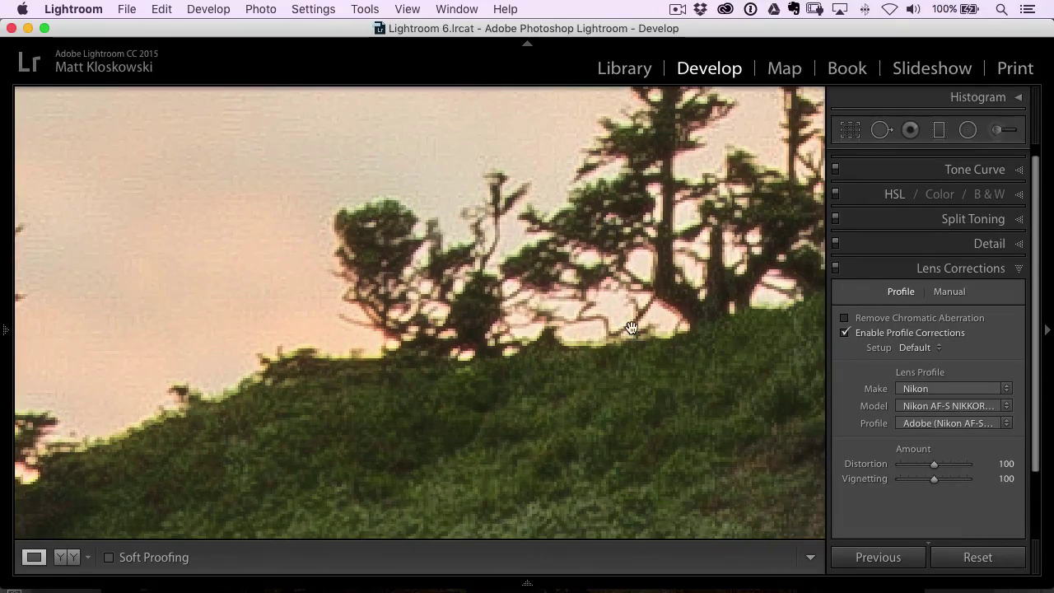
{"action": "left_click_drag", "start_coordinate": [668, 304], "coordinate": [449, 356]}
{"action": "left_click_drag", "start_coordinate": [632, 260], "coordinate": [505, 326]}
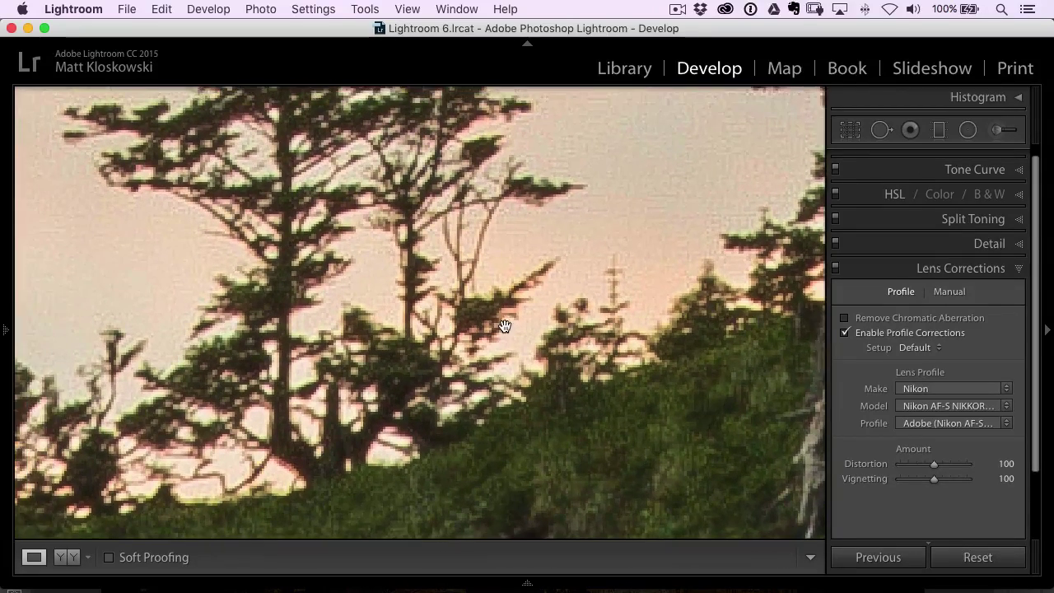
Step: Compare the trees on the hill with chromatic aberration removal switched on and off
{"action": "left_click", "coordinate": [878, 322]}
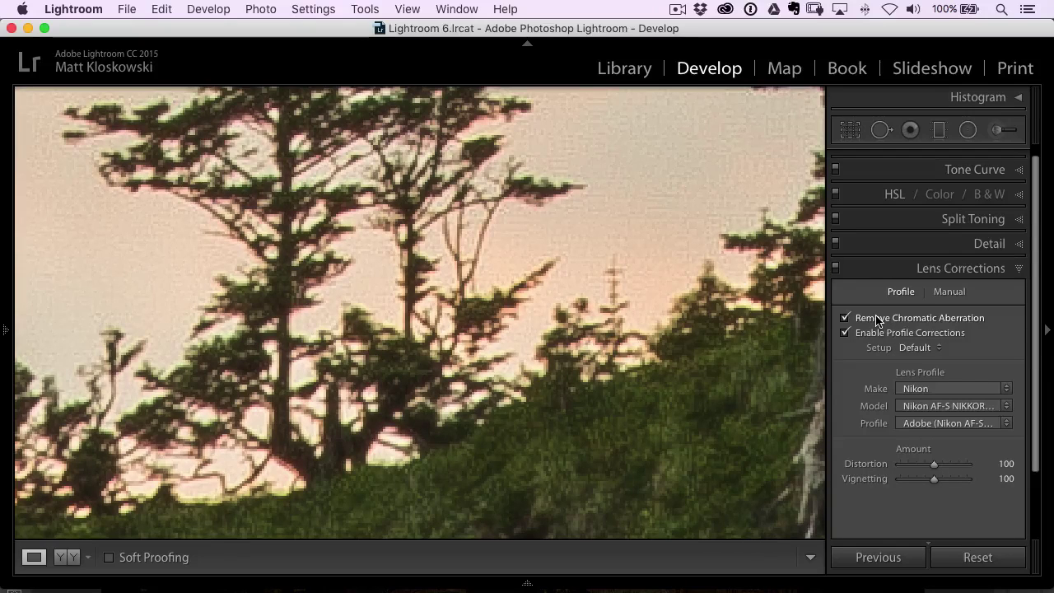
{"action": "left_click_drag", "start_coordinate": [602, 207], "coordinate": [608, 406]}
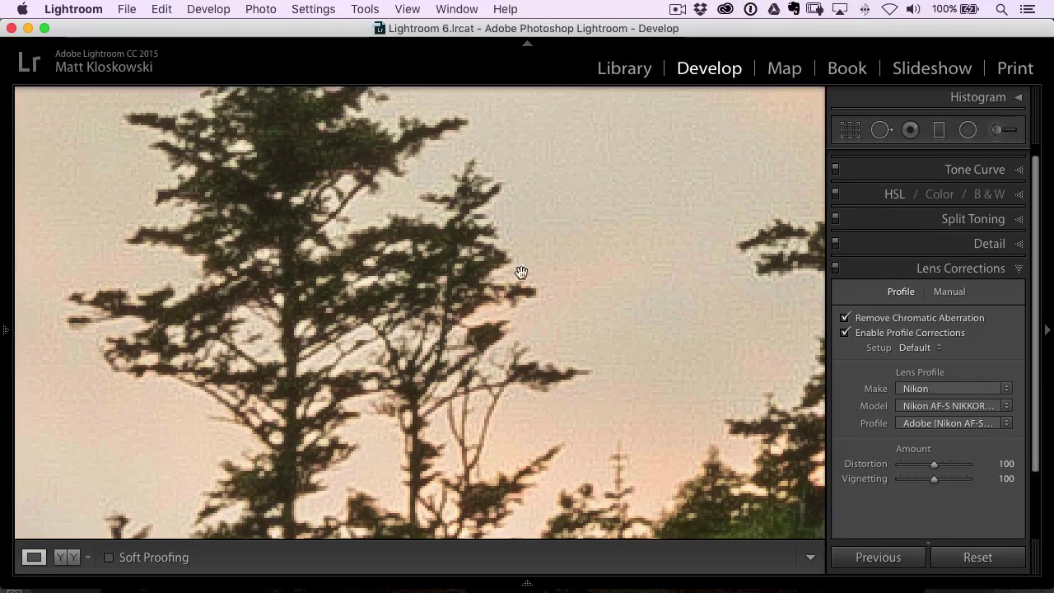
{"action": "left_click_drag", "start_coordinate": [480, 191], "coordinate": [583, 323]}
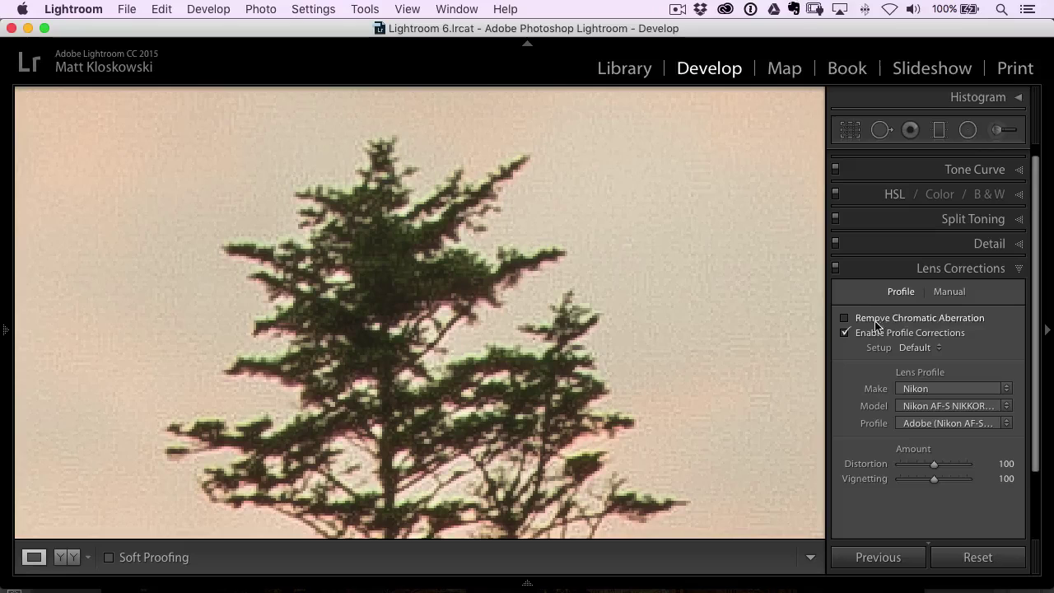
{"action": "left_click_drag", "start_coordinate": [438, 295], "coordinate": [490, 297]}
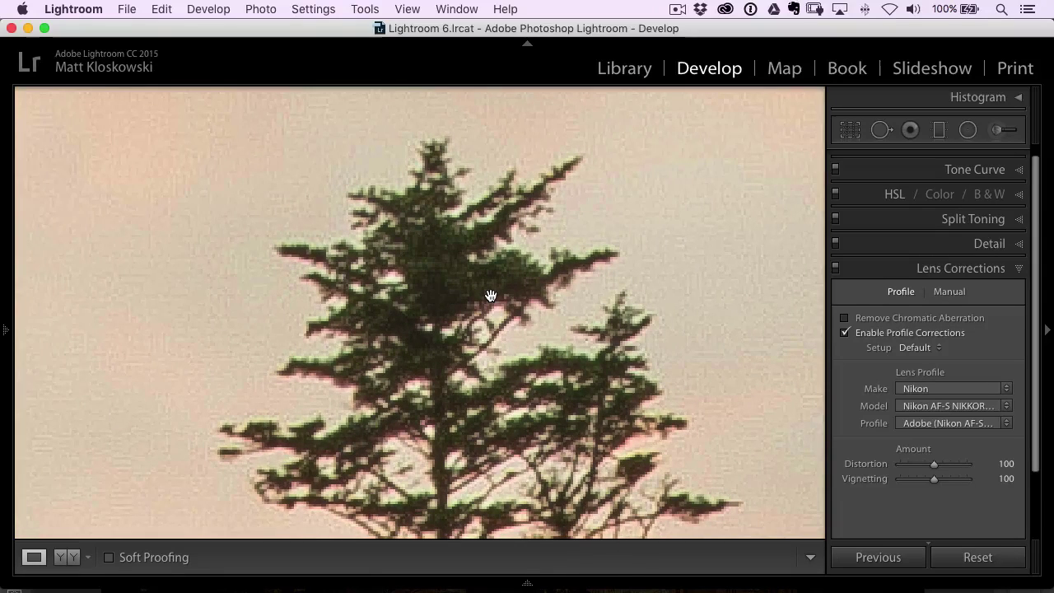
Step: Enable chromatic aberration removal, judging the tree edges at 4:1 with and without it, and return to the whole photo
{"action": "mouse_move", "coordinate": [6, 206]}
{"action": "left_click", "coordinate": [239, 97]}
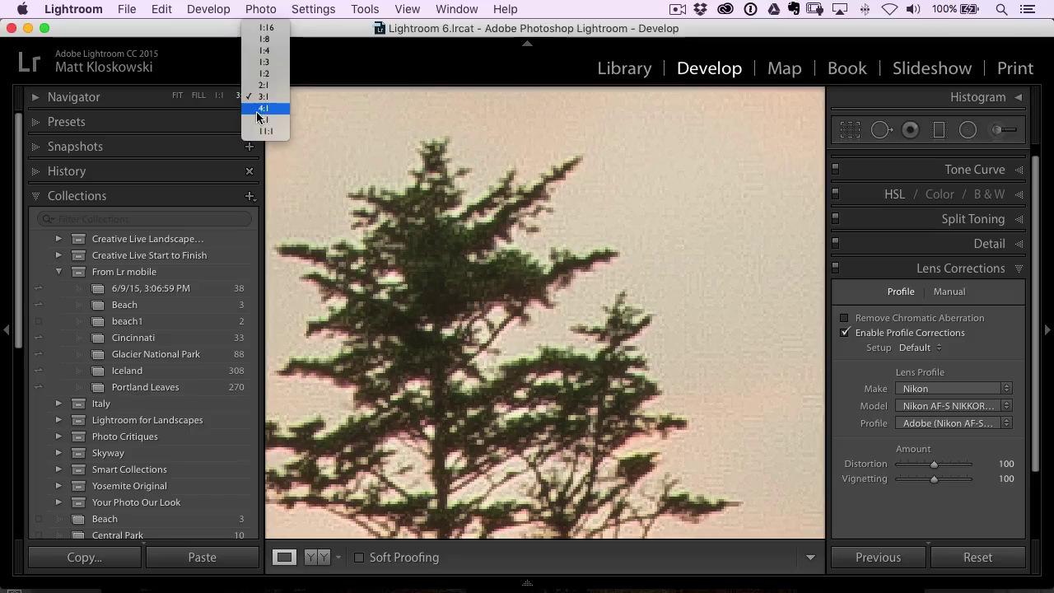
{"action": "left_click", "coordinate": [258, 110]}
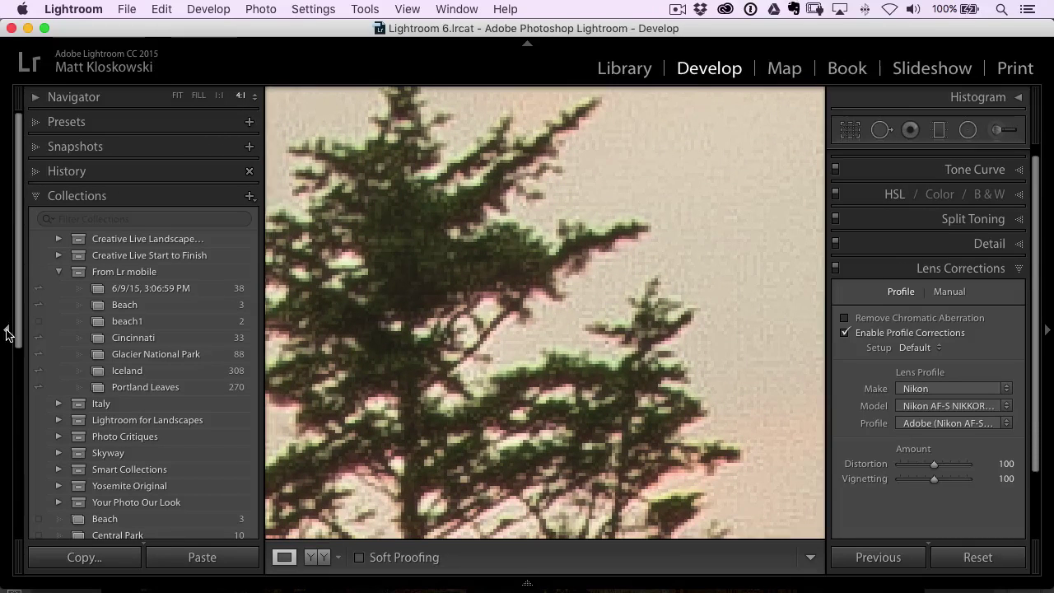
{"action": "left_click", "coordinate": [888, 320]}
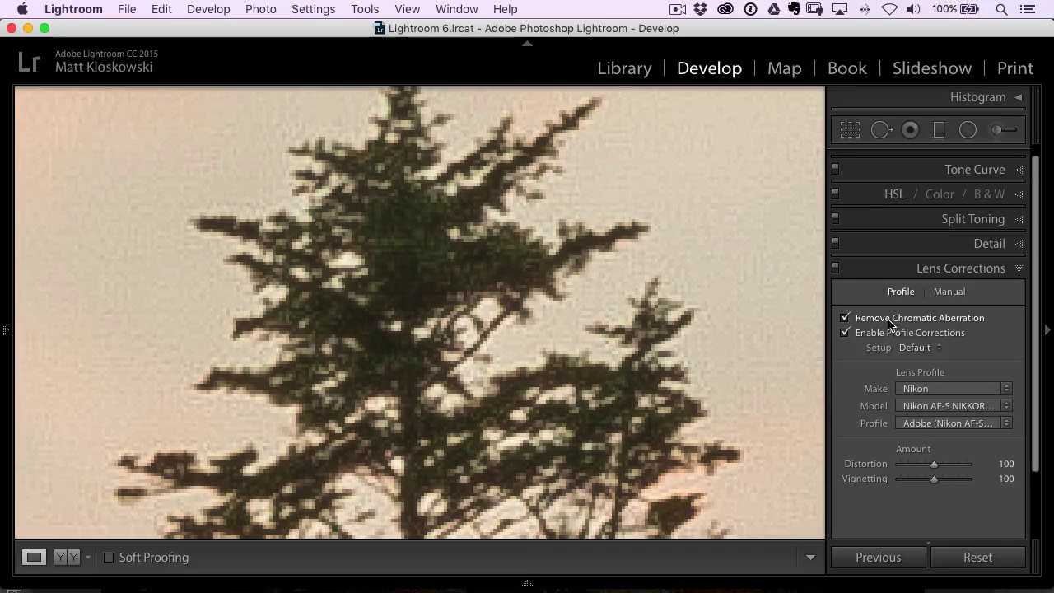
{"action": "left_click", "coordinate": [888, 323]}
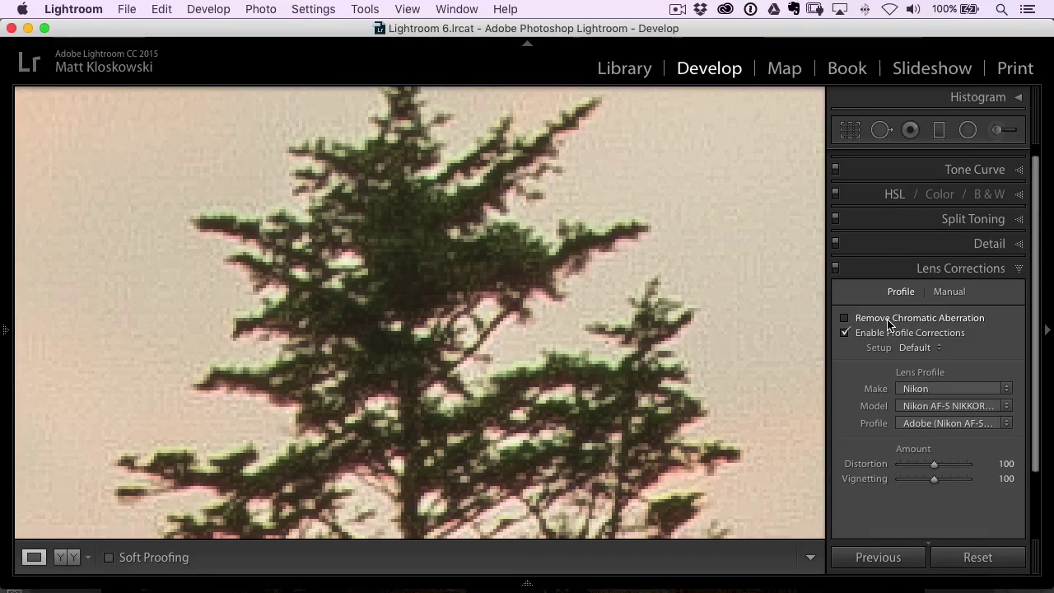
{"action": "left_click", "coordinate": [888, 322]}
{"action": "left_click", "coordinate": [886, 322]}
{"action": "left_click", "coordinate": [601, 302]}
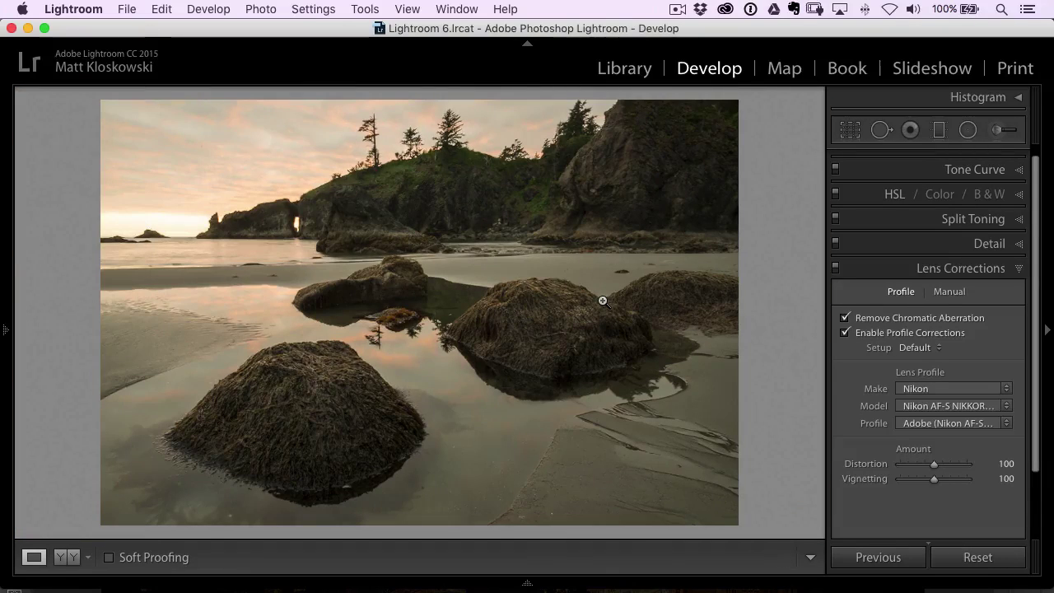
Step: Darken the photo's edges with a post-crop vignette at Amount -18, Midpoint 10 and Feather 100
{"action": "left_click", "coordinate": [977, 271]}
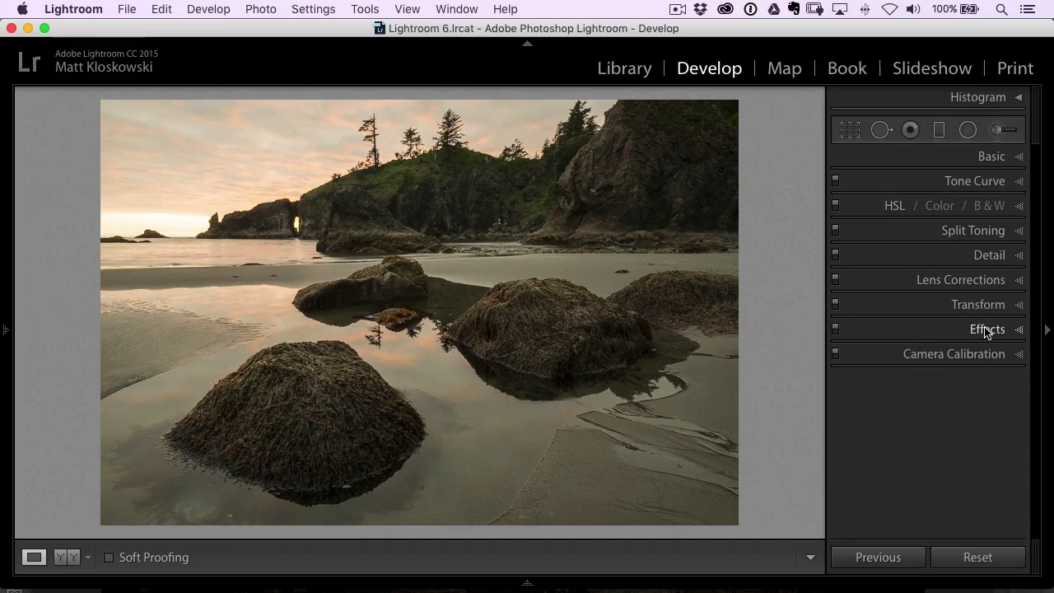
{"action": "left_click", "coordinate": [987, 330]}
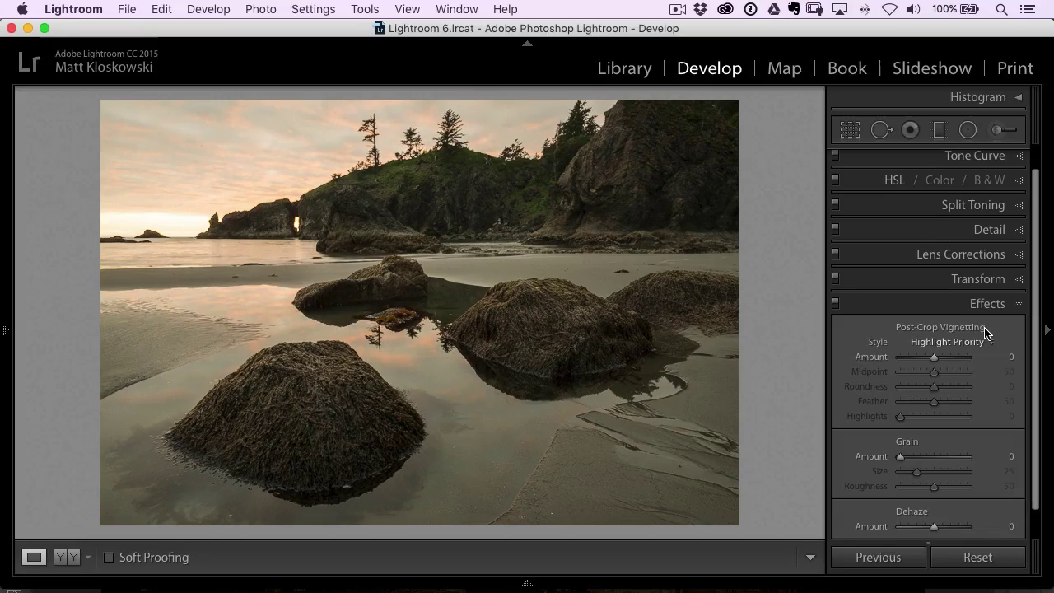
{"action": "scroll", "coordinate": [944, 365], "scroll_direction": "down", "scroll_amount": 1}
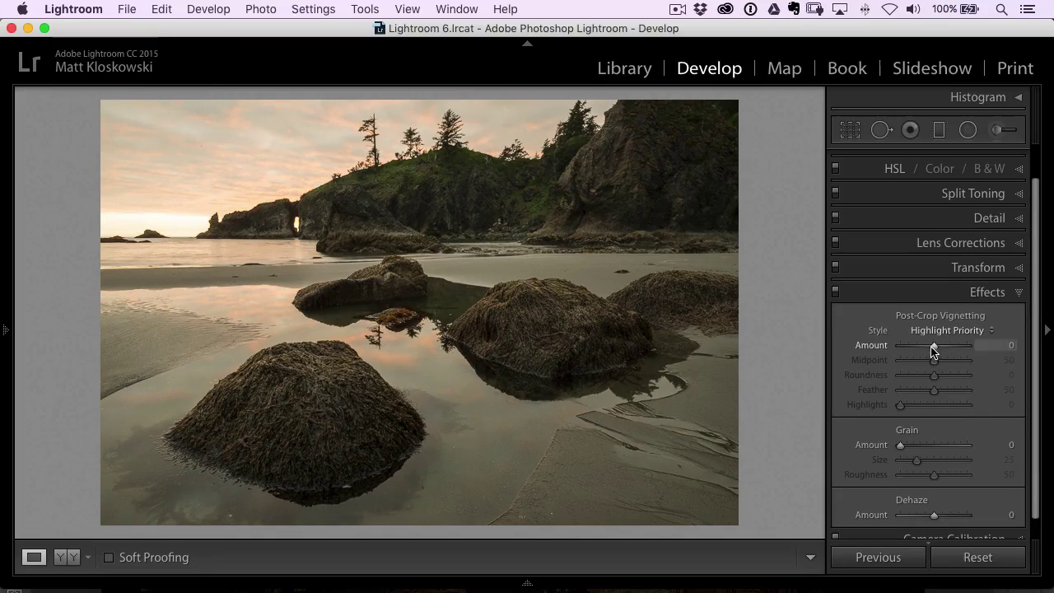
{"action": "left_click_drag", "start_coordinate": [934, 347], "coordinate": [902, 363]}
{"action": "left_click_drag", "start_coordinate": [945, 390], "coordinate": [979, 387]}
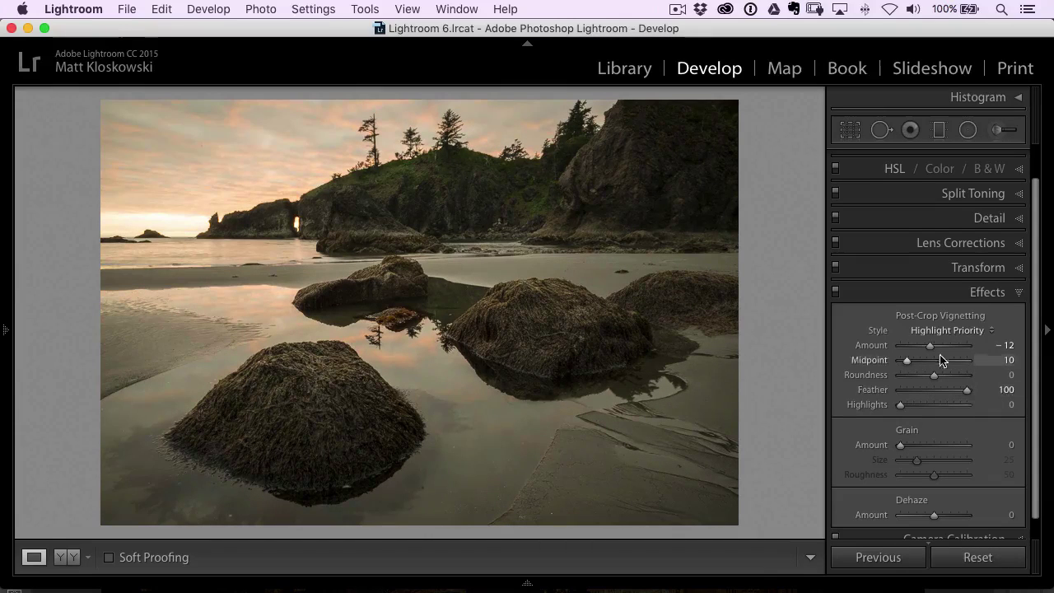
{"action": "left_click_drag", "start_coordinate": [930, 349], "coordinate": [928, 349]}
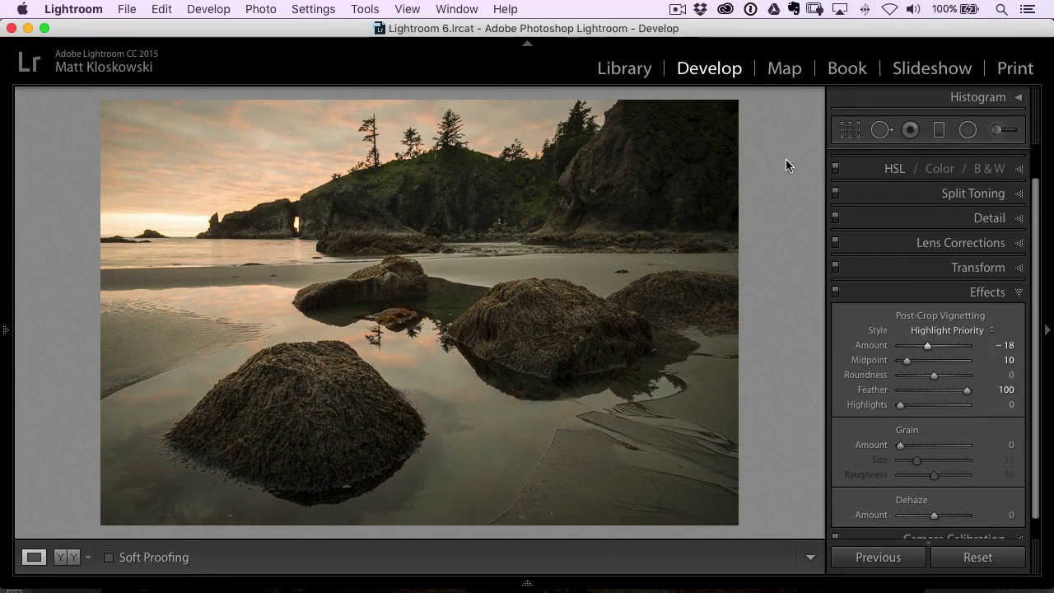
Step: Darken the sky with a slightly tilted graduated filter fading out across the middle rocks, at Exposure -0.60
{"action": "left_click", "coordinate": [939, 131]}
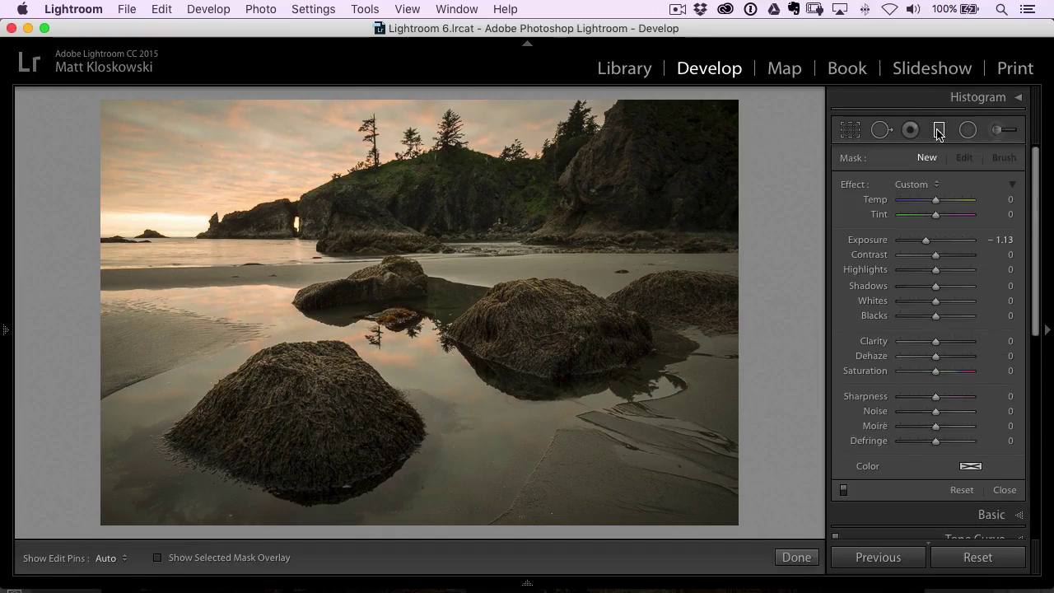
{"action": "double_click", "coordinate": [868, 239]}
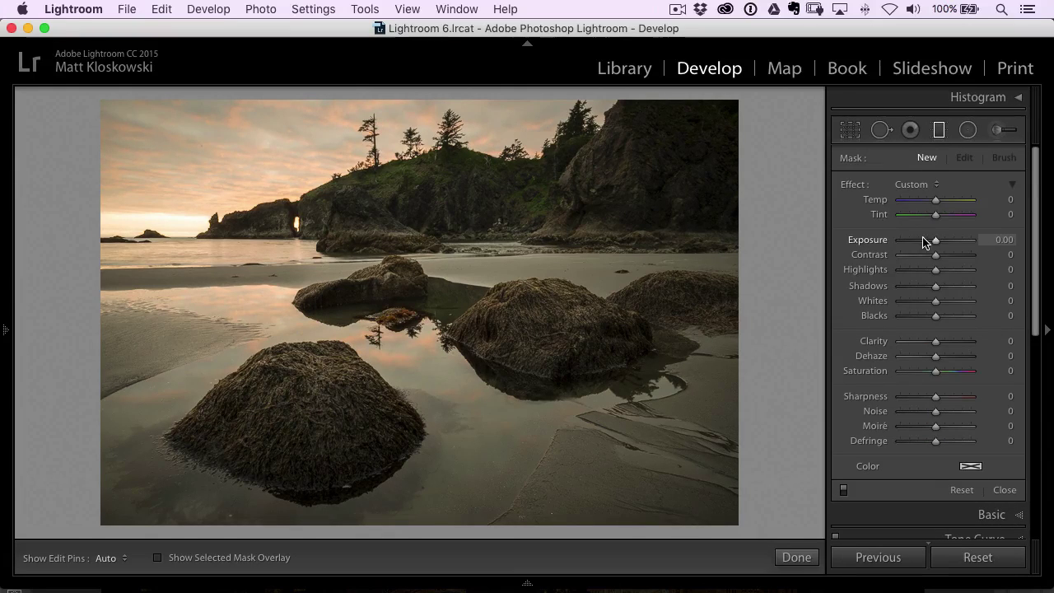
{"action": "left_click_drag", "start_coordinate": [933, 246], "coordinate": [926, 240]}
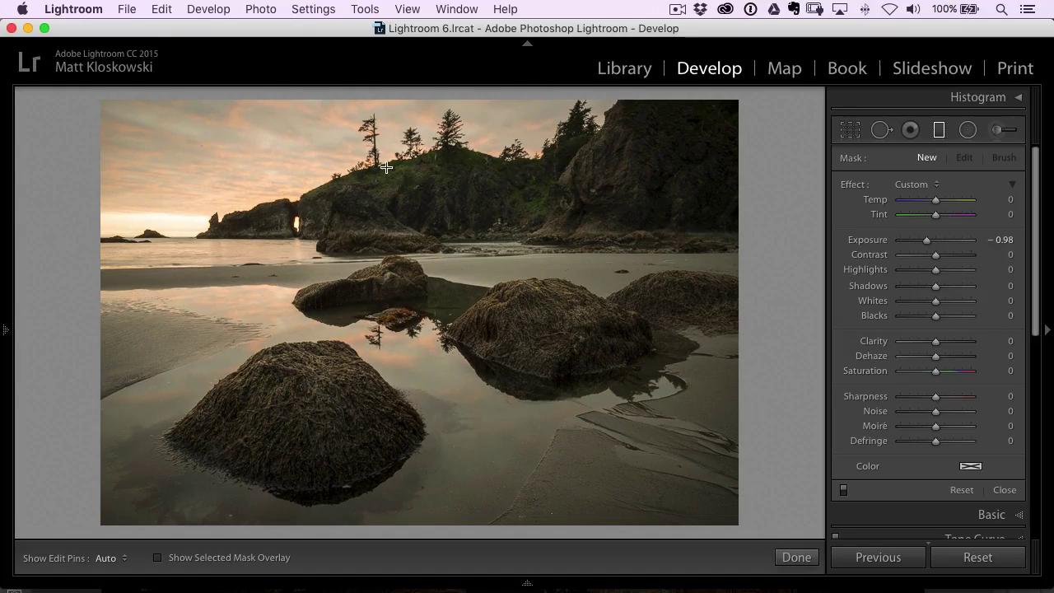
{"action": "left_click_drag", "start_coordinate": [375, 153], "coordinate": [389, 302]}
{"action": "left_click_drag", "start_coordinate": [382, 229], "coordinate": [379, 214]}
{"action": "left_click_drag", "start_coordinate": [924, 239], "coordinate": [930, 243]}
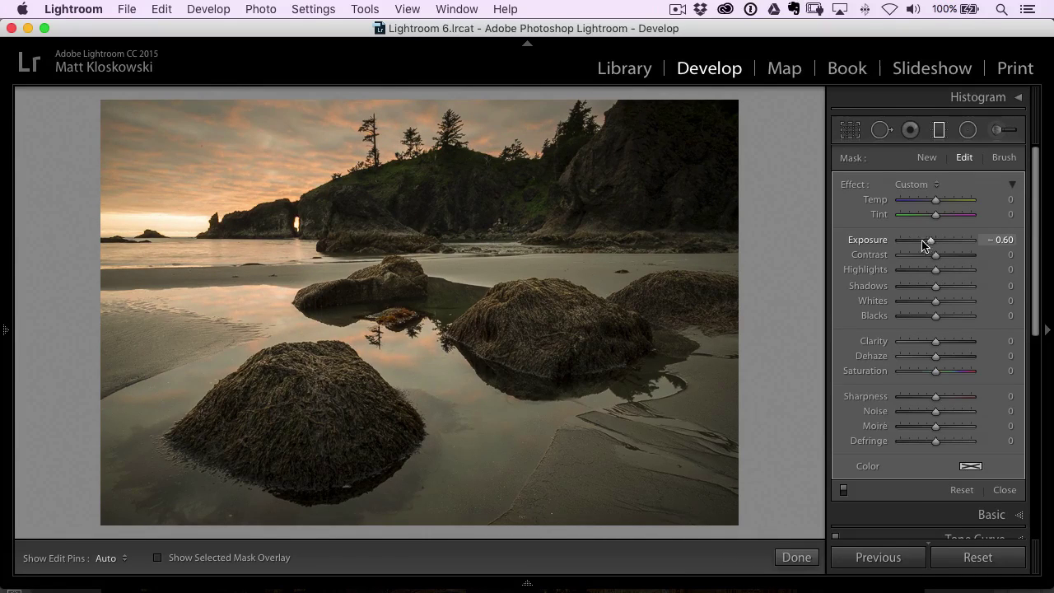
Step: Set the graduated filter's Clarity to 20 and compare the sky with the filter switched off and on again
{"action": "left_click_drag", "start_coordinate": [941, 345], "coordinate": [947, 346]}
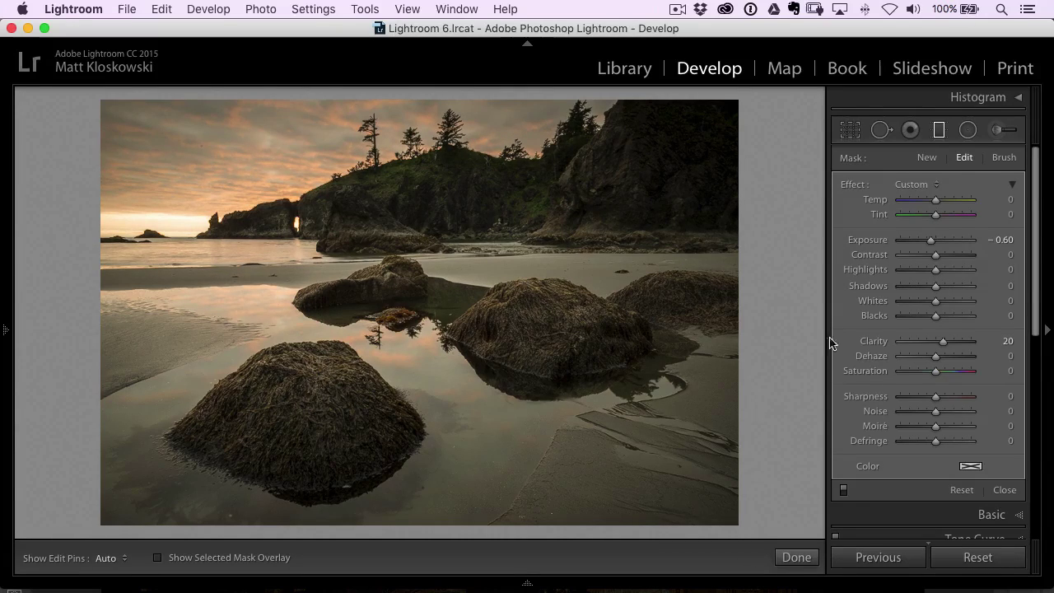
{"action": "left_click", "coordinate": [843, 489]}
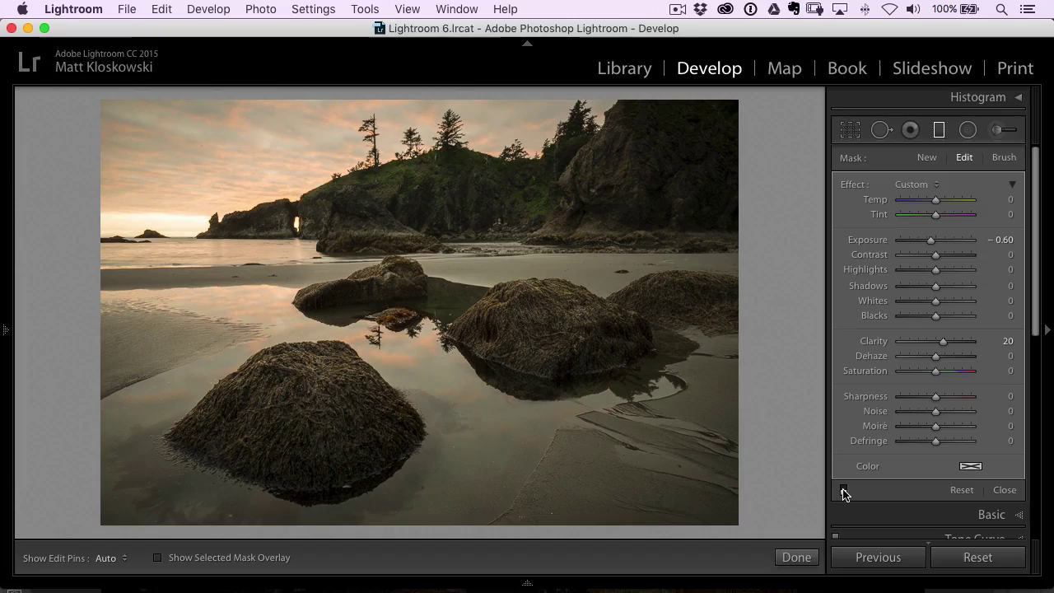
{"action": "left_click", "coordinate": [842, 490]}
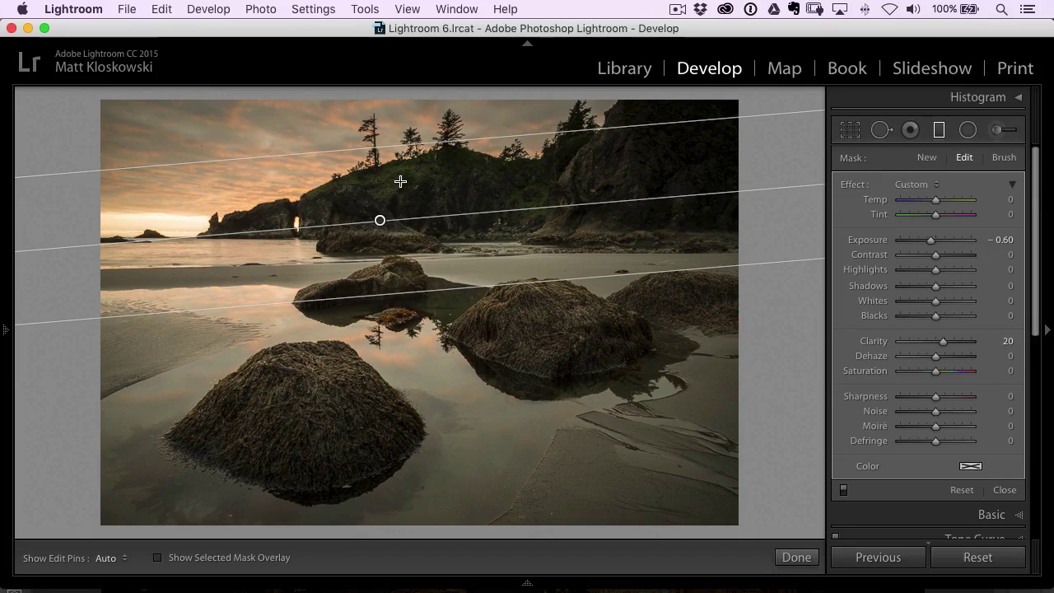
Step: Try the graduated filter's Shadows at 21, 11 and 16 to brighten the dark hillside, and settle on 8
{"action": "mouse_move", "coordinate": [379, 218]}
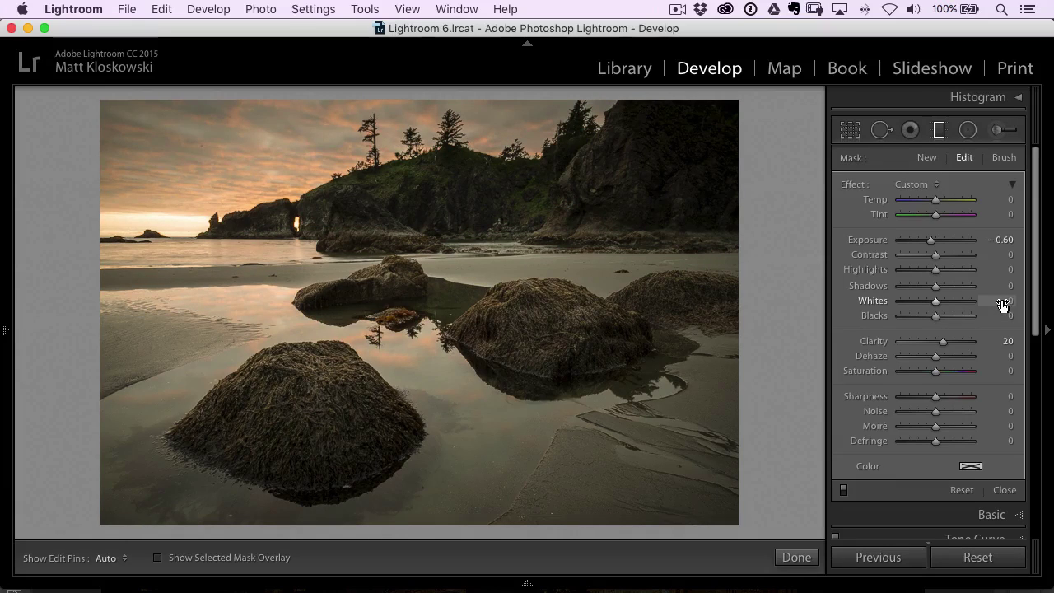
{"action": "mouse_move", "coordinate": [936, 286]}
{"action": "left_mouse_down"}
{"action": "mouse_move", "coordinate": [997, 289]}
{"action": "mouse_move", "coordinate": [940, 288]}
{"action": "mouse_move", "coordinate": [986, 296]}
{"action": "mouse_move", "coordinate": [942, 296]}
{"action": "left_mouse_up"}
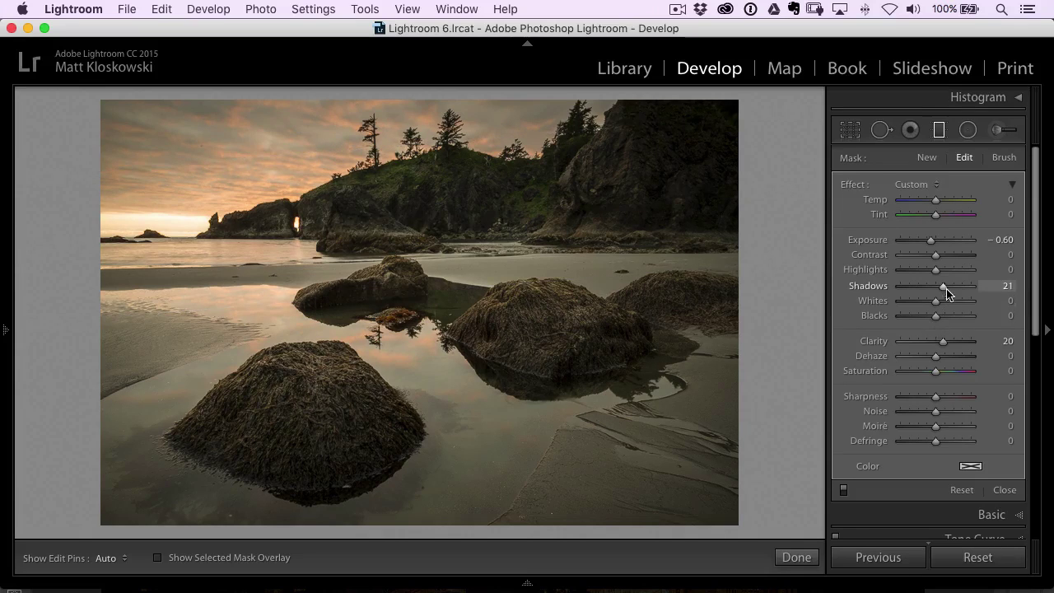
{"action": "mouse_move", "coordinate": [945, 286]}
{"action": "left_mouse_down"}
{"action": "mouse_move", "coordinate": [978, 290]}
{"action": "mouse_move", "coordinate": [934, 291]}
{"action": "mouse_move", "coordinate": [982, 290]}
{"action": "mouse_move", "coordinate": [941, 290]}
{"action": "left_mouse_up"}
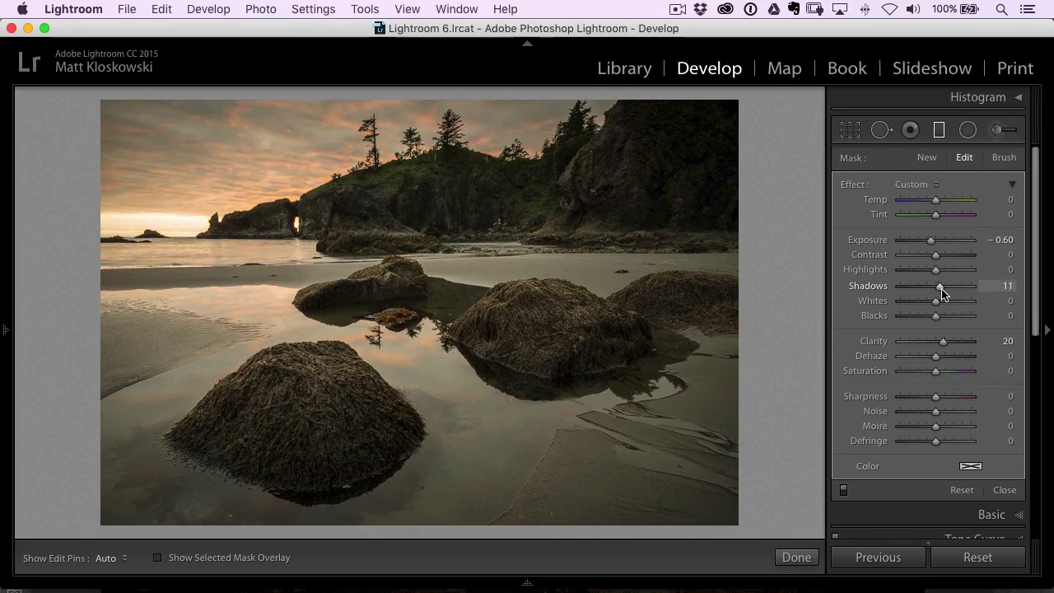
{"action": "mouse_move", "coordinate": [947, 293]}
{"action": "left_mouse_down"}
{"action": "mouse_move", "coordinate": [993, 291]}
{"action": "mouse_move", "coordinate": [943, 301]}
{"action": "mouse_move", "coordinate": [979, 295]}
{"action": "mouse_move", "coordinate": [941, 289]}
{"action": "left_mouse_up"}
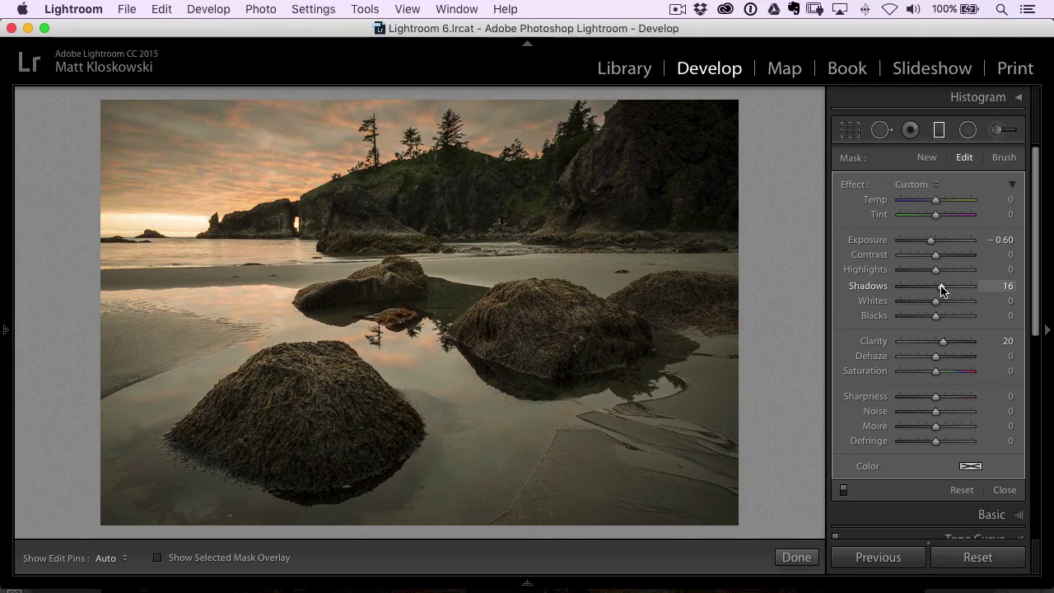
{"action": "left_click_drag", "start_coordinate": [940, 291], "coordinate": [941, 291]}
Step: Switch the graduated filter to its erase brush with Auto Mask and the mask overlay on, and erase a first patch of hillside
{"action": "left_click", "coordinate": [1004, 157]}
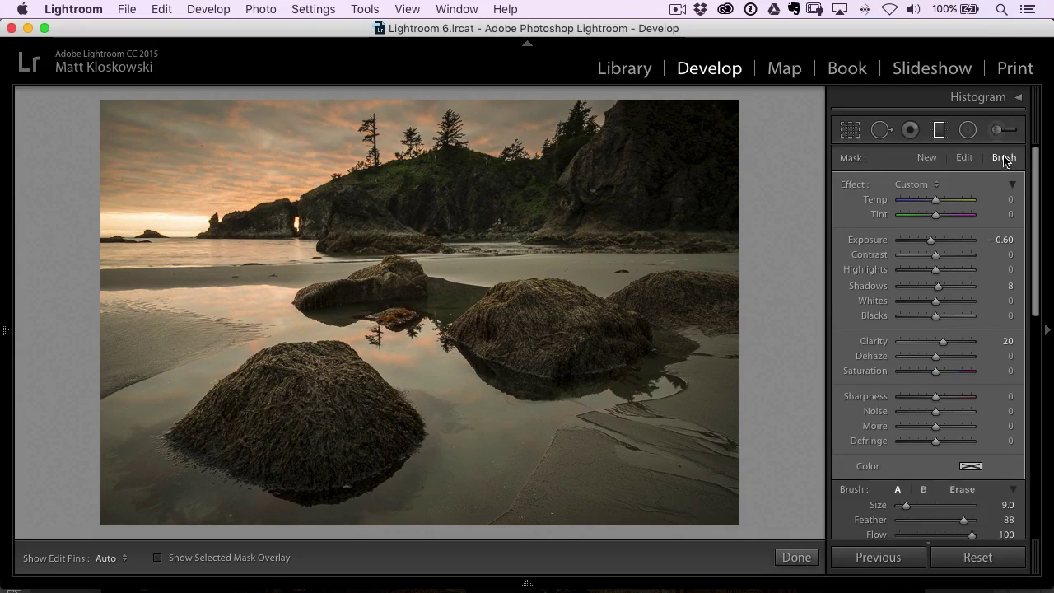
{"action": "left_click_drag", "start_coordinate": [1036, 237], "coordinate": [1037, 280]}
{"action": "left_click", "coordinate": [961, 385]}
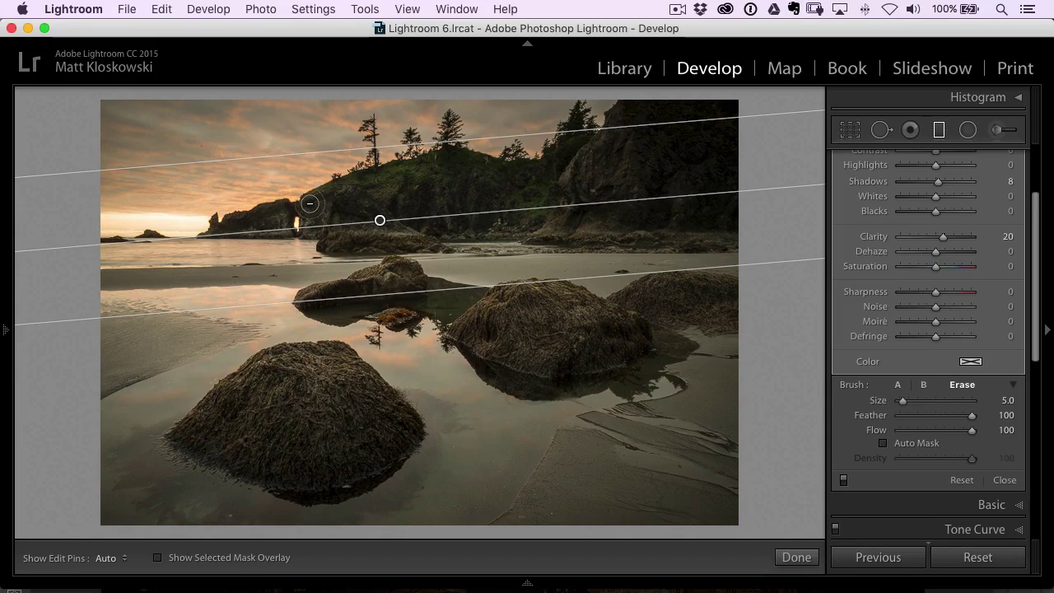
{"action": "left_click", "coordinate": [158, 559]}
{"action": "key", "text": "h"}
{"action": "left_click_drag", "start_coordinate": [335, 191], "coordinate": [346, 186]}
{"action": "key", "text": "h"}
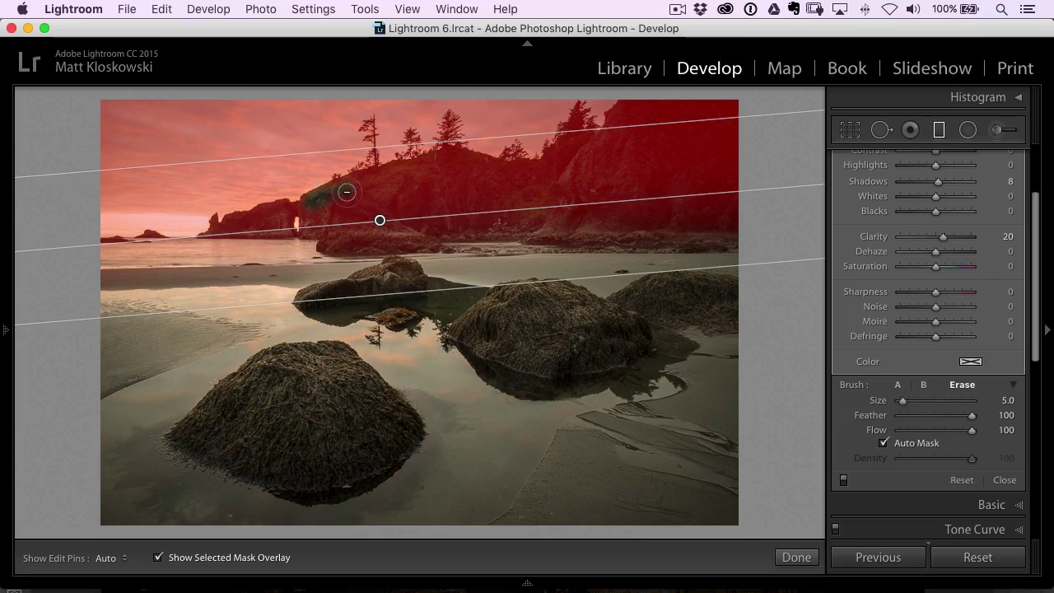
Step: Erase the graduated filter's mask along the ridge line, from the sea arch up to the top edge of the tall cliff
{"action": "key", "text": "h"}
{"action": "left_click_drag", "start_coordinate": [365, 179], "coordinate": [275, 214]}
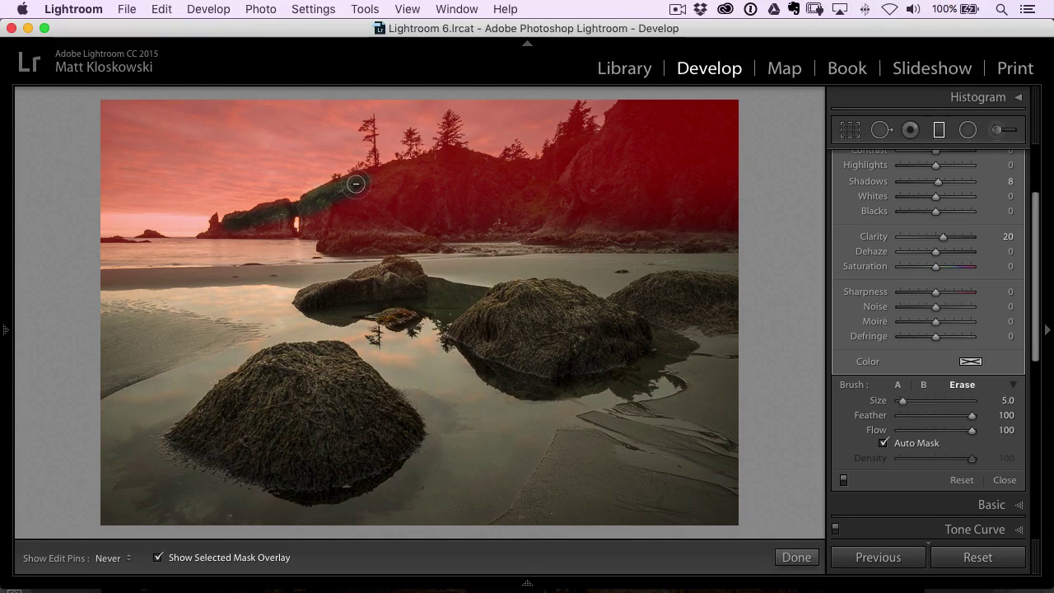
{"action": "mouse_move", "coordinate": [403, 168]}
{"action": "left_mouse_down"}
{"action": "mouse_move", "coordinate": [376, 170]}
{"action": "mouse_move", "coordinate": [393, 172]}
{"action": "left_mouse_up"}
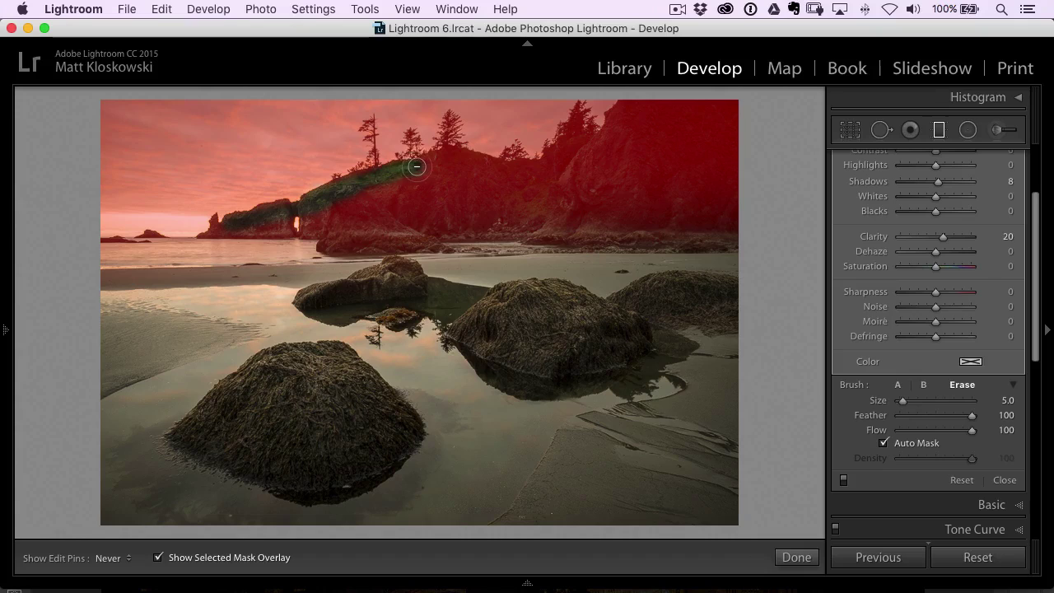
{"action": "mouse_move", "coordinate": [470, 161]}
{"action": "left_mouse_down"}
{"action": "mouse_move", "coordinate": [452, 153]}
{"action": "mouse_move", "coordinate": [518, 171]}
{"action": "left_mouse_up"}
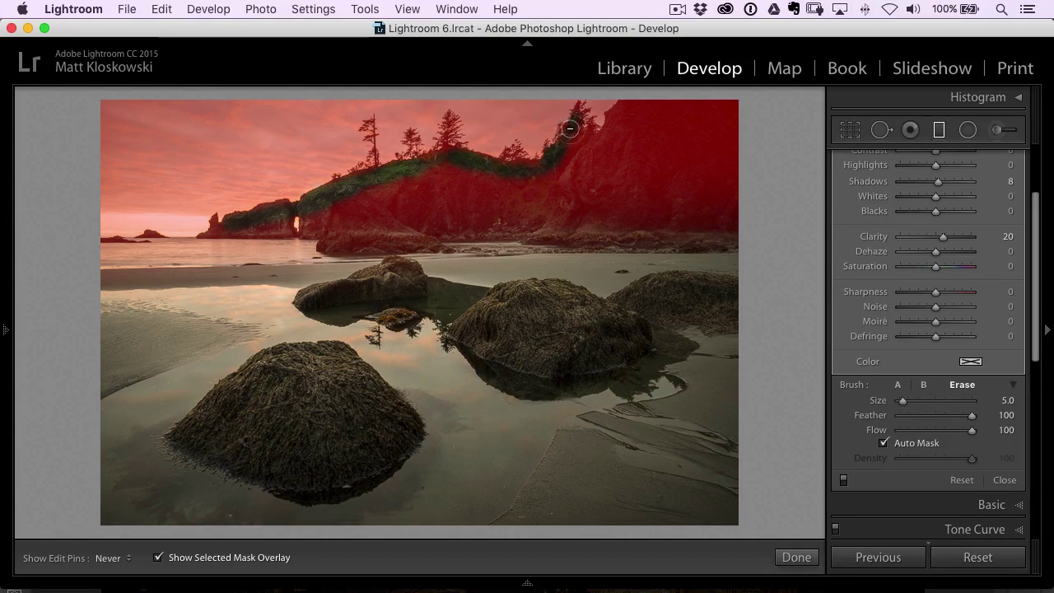
{"action": "left_click_drag", "start_coordinate": [559, 150], "coordinate": [550, 158]}
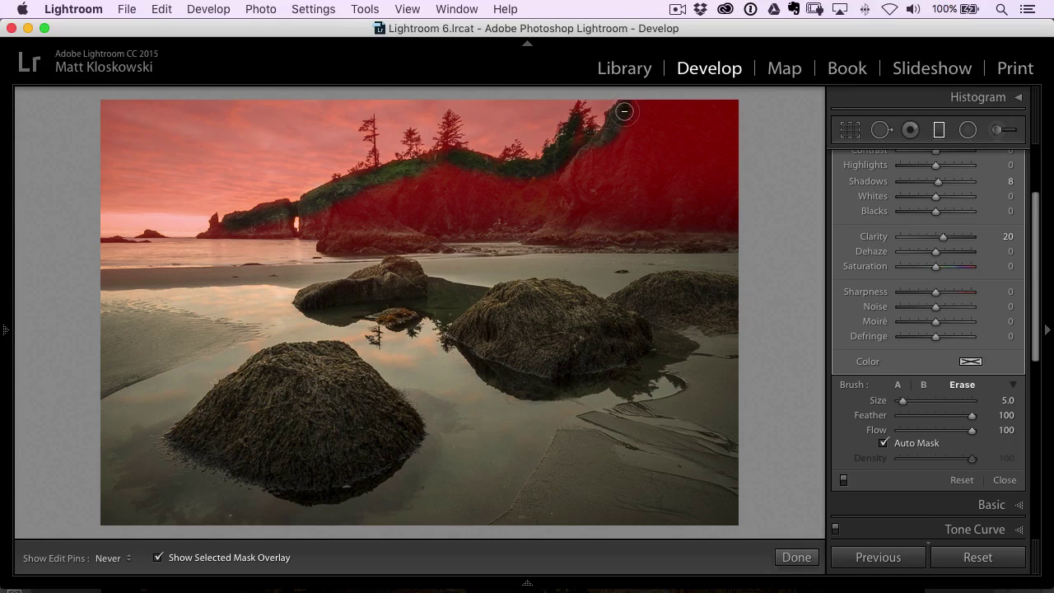
{"action": "key", "text": "h"}
{"action": "key", "text": "h"}
{"action": "key", "text": "h"}
Step: Erase the rest of the hillside and cliffs from the mask with Auto Mask off, Size 20.7 and Feather 44, and close the filter
{"action": "left_click", "coordinate": [885, 443]}
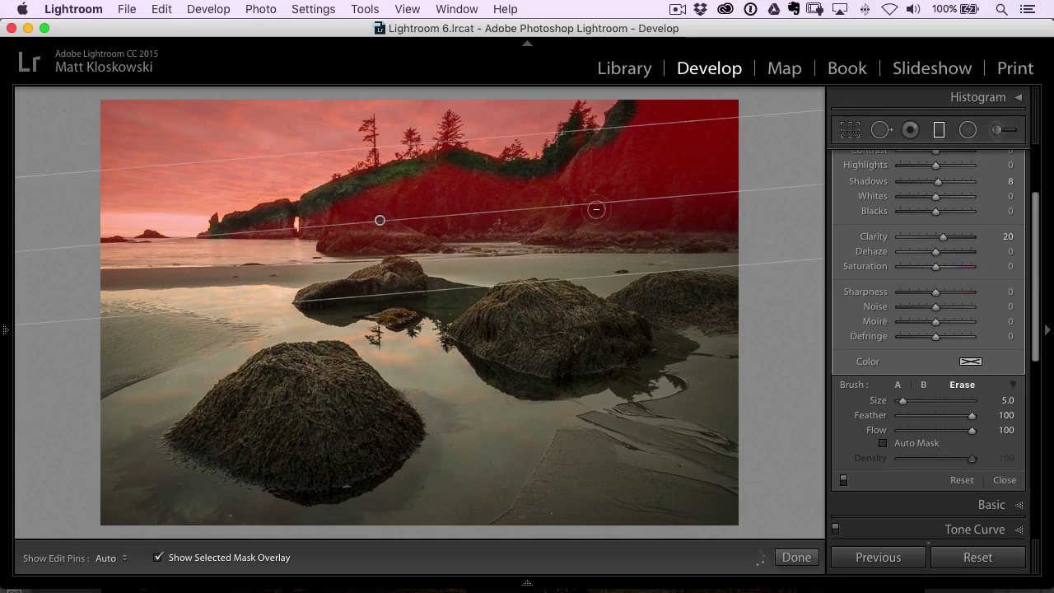
{"action": "key", "text": "bracketleft"}
{"action": "key", "text": "h"}
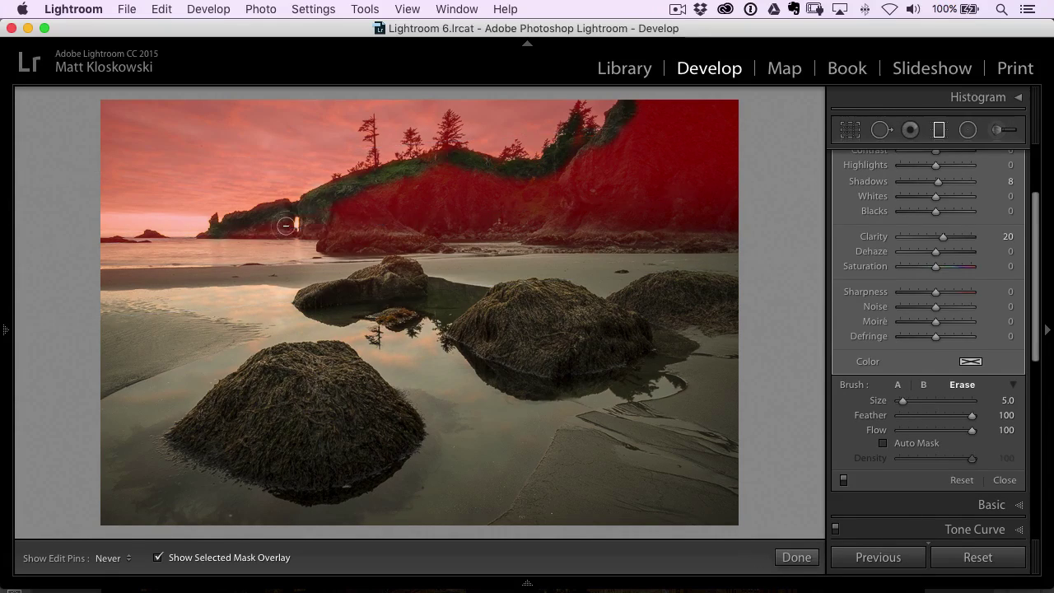
{"action": "mouse_move", "coordinate": [350, 226]}
{"action": "left_mouse_down"}
{"action": "mouse_move", "coordinate": [430, 243]}
{"action": "mouse_move", "coordinate": [324, 247]}
{"action": "mouse_move", "coordinate": [451, 229]}
{"action": "mouse_move", "coordinate": [595, 237]}
{"action": "mouse_move", "coordinate": [721, 227]}
{"action": "left_mouse_up"}
{"action": "mouse_move", "coordinate": [904, 401]}
{"action": "left_mouse_down"}
{"action": "mouse_move", "coordinate": [958, 416]}
{"action": "mouse_move", "coordinate": [931, 417]}
{"action": "left_mouse_up"}
{"action": "key", "text": "h"}
{"action": "mouse_move", "coordinate": [376, 219]}
{"action": "left_mouse_down"}
{"action": "mouse_move", "coordinate": [458, 200]}
{"action": "mouse_move", "coordinate": [553, 218]}
{"action": "mouse_move", "coordinate": [576, 206]}
{"action": "mouse_move", "coordinate": [459, 202]}
{"action": "mouse_move", "coordinate": [386, 220]}
{"action": "mouse_move", "coordinate": [389, 234]}
{"action": "mouse_move", "coordinate": [558, 213]}
{"action": "mouse_move", "coordinate": [599, 196]}
{"action": "mouse_move", "coordinate": [682, 106]}
{"action": "mouse_move", "coordinate": [652, 138]}
{"action": "mouse_move", "coordinate": [704, 111]}
{"action": "mouse_move", "coordinate": [715, 119]}
{"action": "mouse_move", "coordinate": [712, 191]}
{"action": "mouse_move", "coordinate": [675, 204]}
{"action": "mouse_move", "coordinate": [713, 173]}
{"action": "mouse_move", "coordinate": [730, 106]}
{"action": "mouse_move", "coordinate": [647, 193]}
{"action": "mouse_move", "coordinate": [602, 176]}
{"action": "left_mouse_up"}
{"action": "key", "text": "h"}
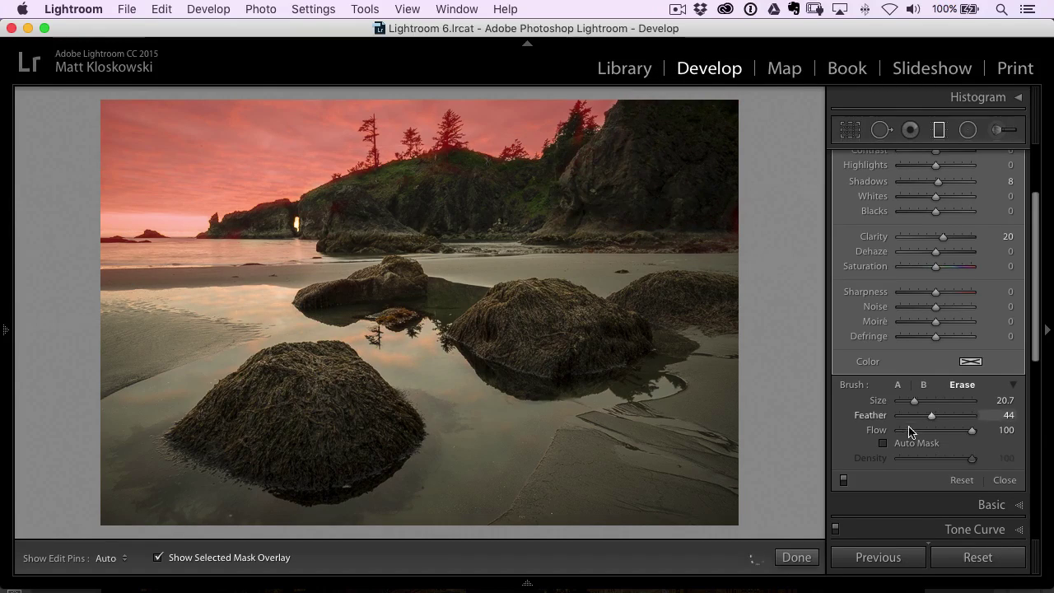
{"action": "left_click", "coordinate": [206, 558]}
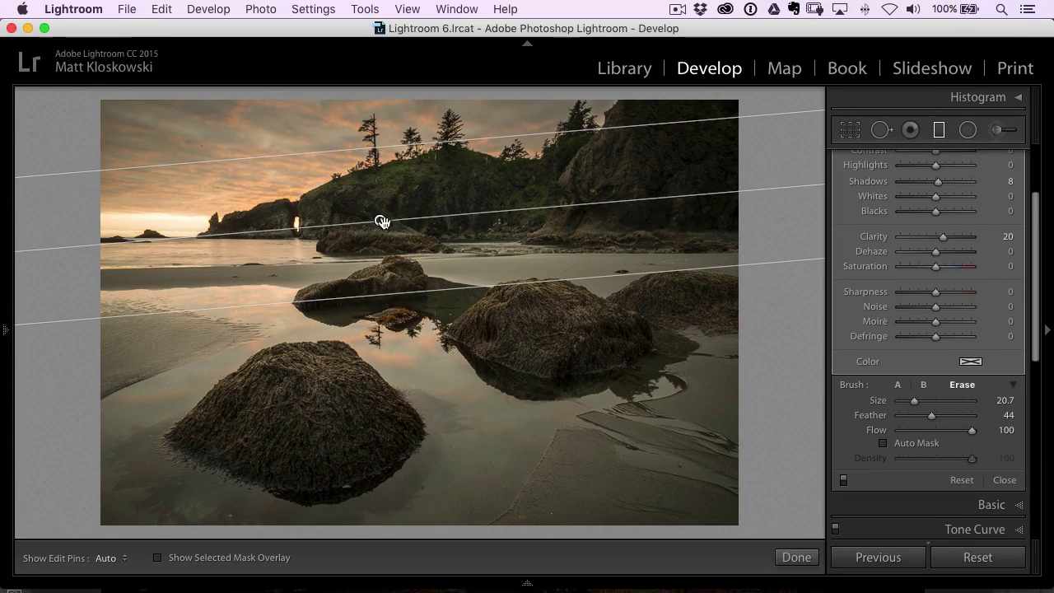
{"action": "mouse_move", "coordinate": [379, 220]}
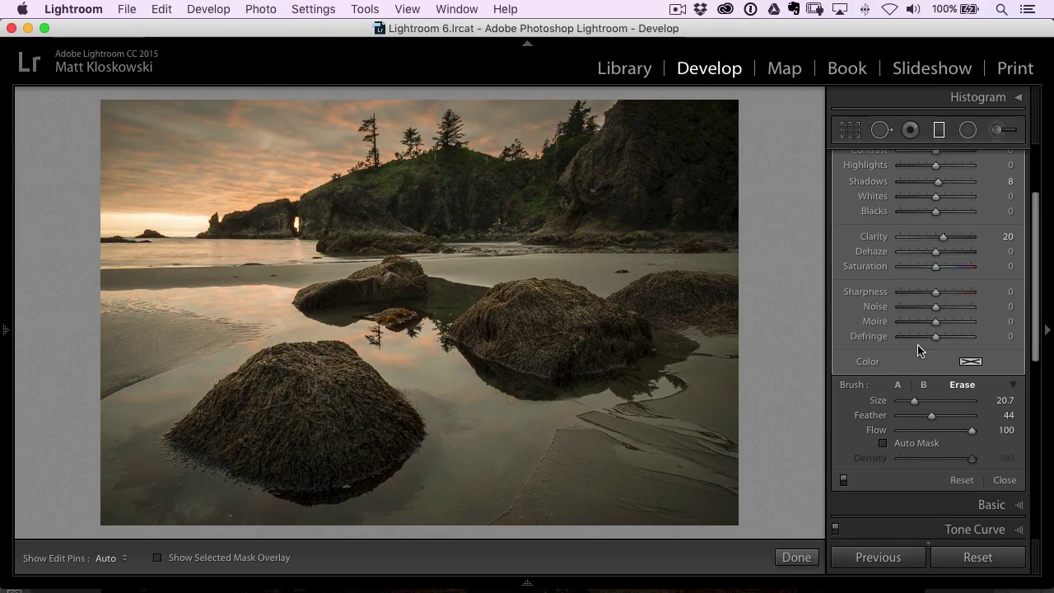
{"action": "left_click", "coordinate": [1005, 481]}
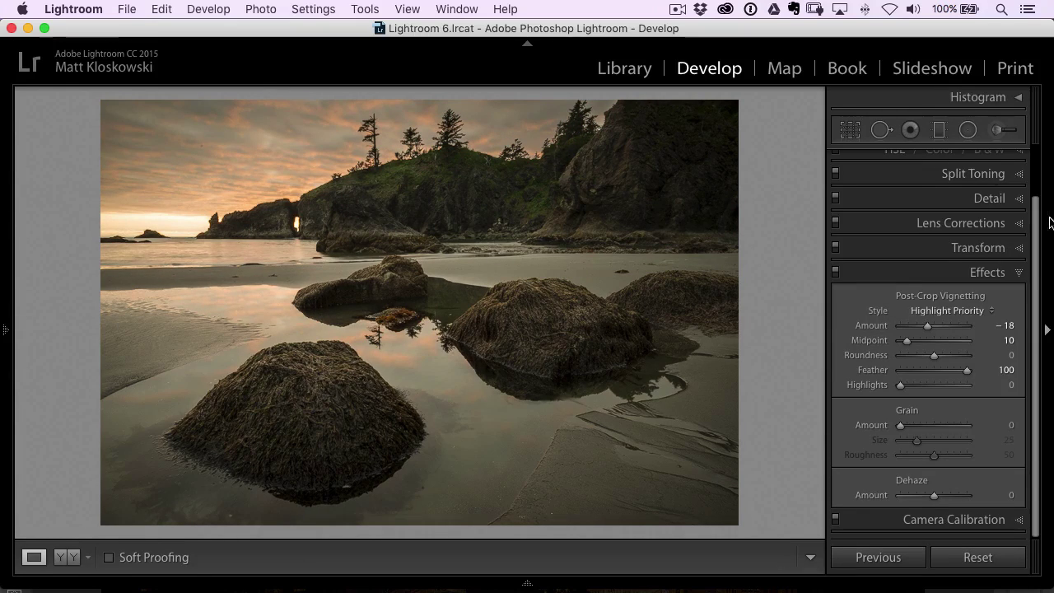
Step: Warm the hillside and cliff faces by painting over them with an adjustment brush at Temp 33 and Exposure 0
{"action": "left_click_drag", "start_coordinate": [1035, 222], "coordinate": [1007, 160]}
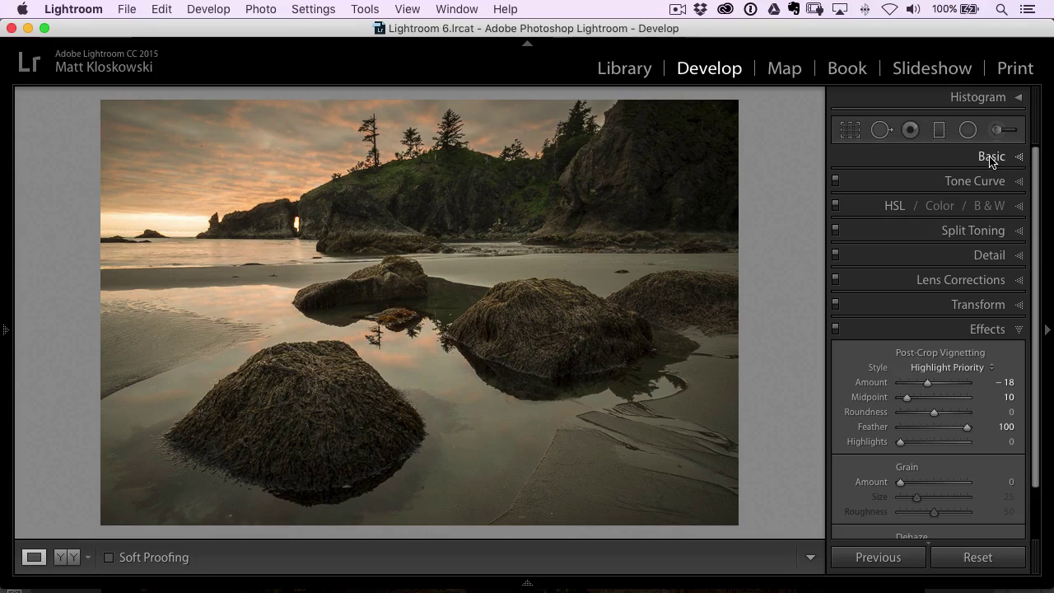
{"action": "left_click", "coordinate": [999, 130]}
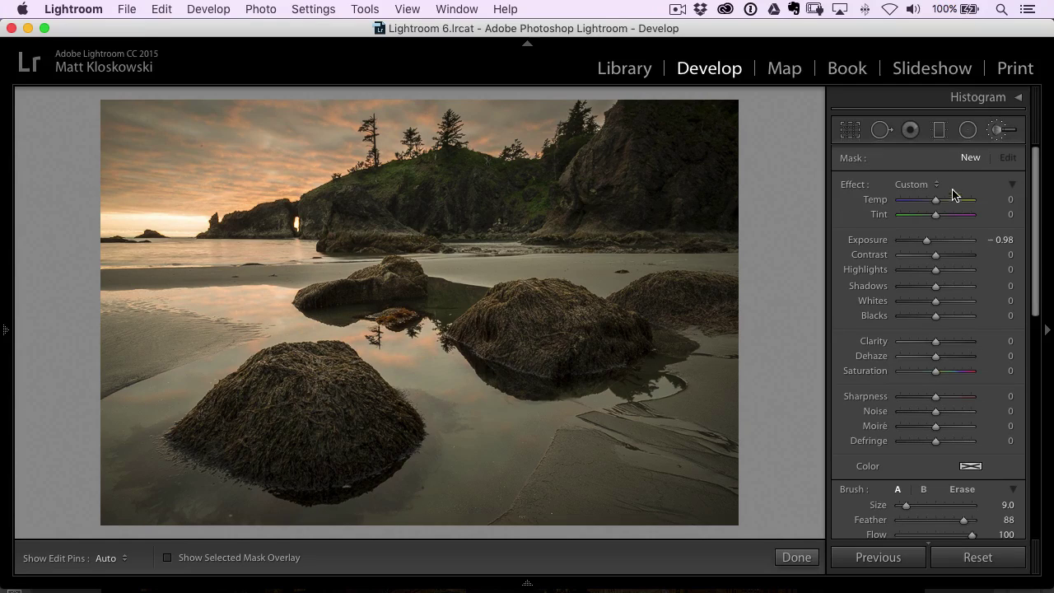
{"action": "left_click_drag", "start_coordinate": [935, 200], "coordinate": [940, 202]}
{"action": "key", "text": "h"}
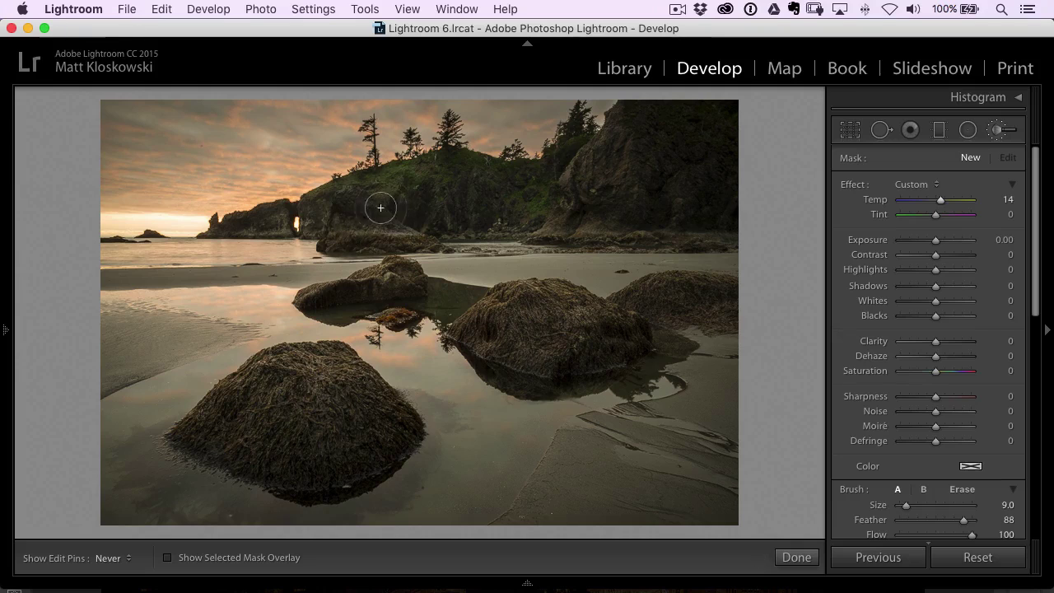
{"action": "mouse_move", "coordinate": [543, 197]}
{"action": "left_mouse_down"}
{"action": "mouse_move", "coordinate": [644, 153]}
{"action": "mouse_move", "coordinate": [626, 189]}
{"action": "left_mouse_up"}
{"action": "key", "text": "h"}
{"action": "left_click_drag", "start_coordinate": [945, 203], "coordinate": [949, 203]}
{"action": "key", "text": "h"}
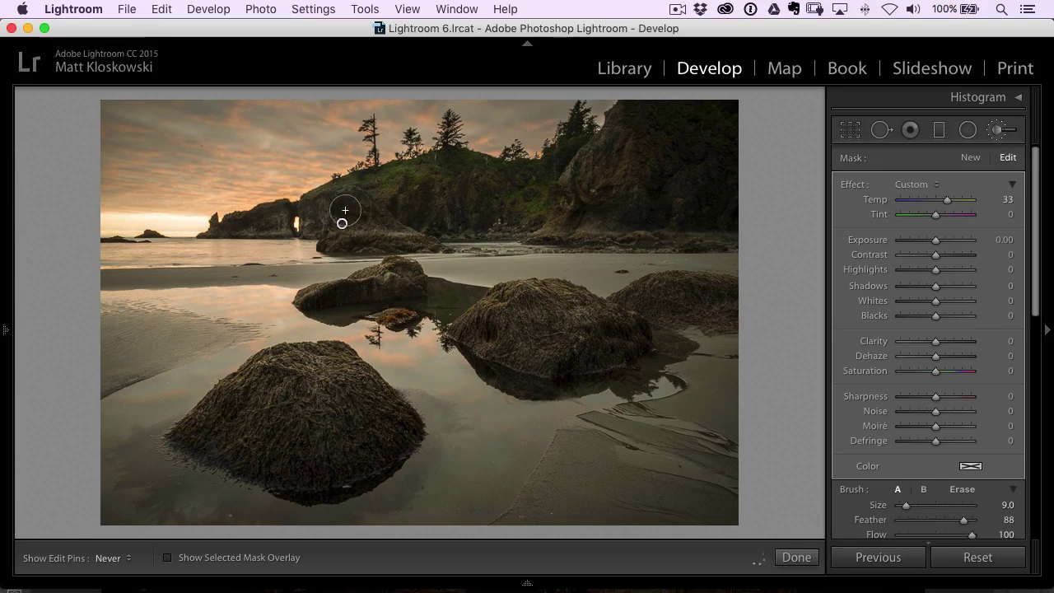
{"action": "mouse_move", "coordinate": [336, 220]}
{"action": "left_mouse_down"}
{"action": "mouse_move", "coordinate": [468, 184]}
{"action": "mouse_move", "coordinate": [579, 201]}
{"action": "left_mouse_up"}
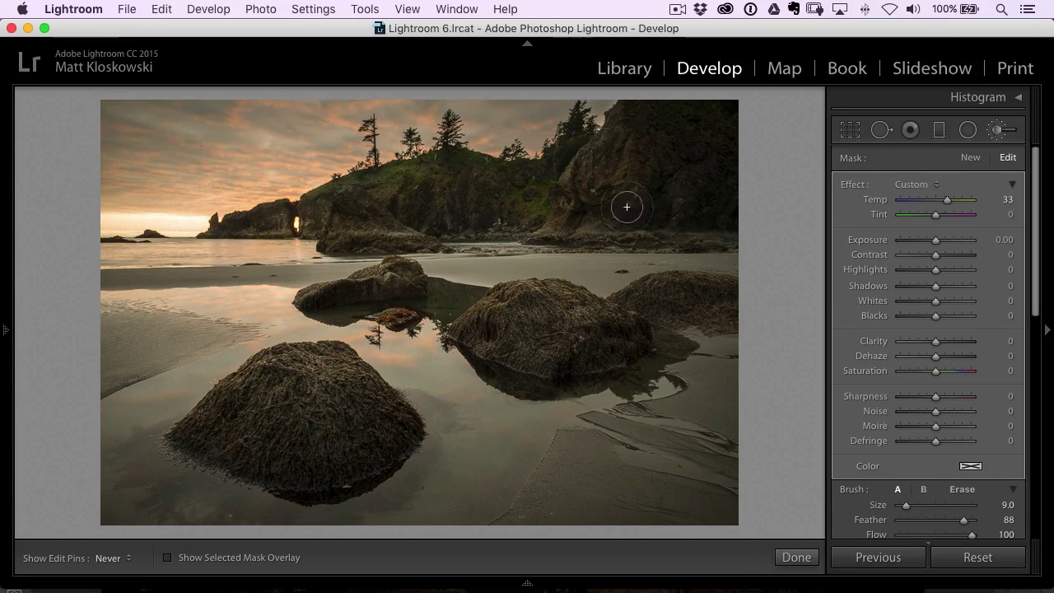
{"action": "key", "text": "h"}
Step: Brighten and warm the foreground rocks with a new adjustment brush stroke at Temp 14 and Exposure 0.47
{"action": "left_click", "coordinate": [970, 159]}
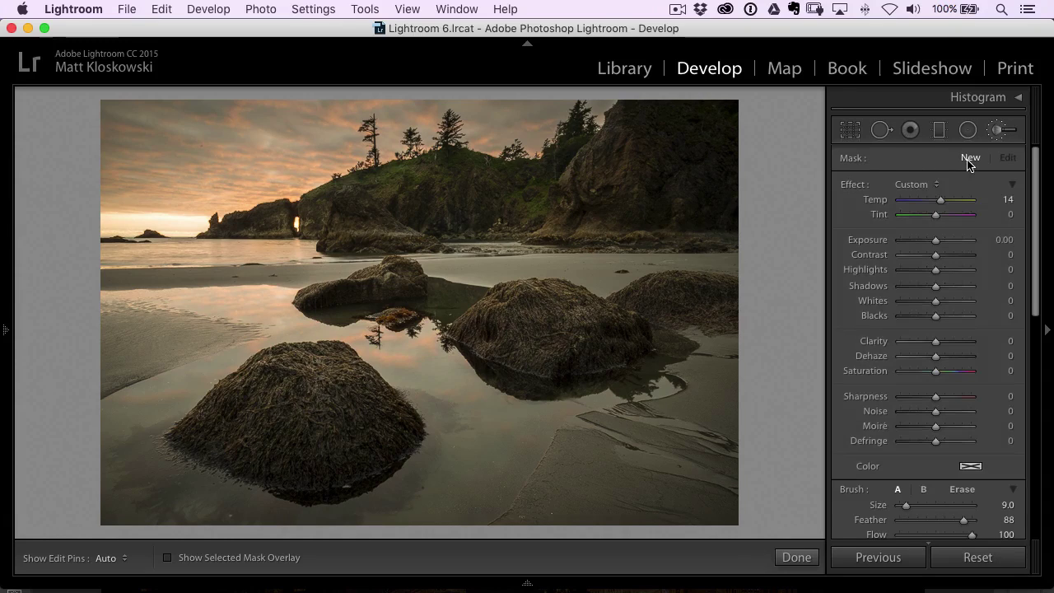
{"action": "left_click_drag", "start_coordinate": [935, 239], "coordinate": [940, 239]}
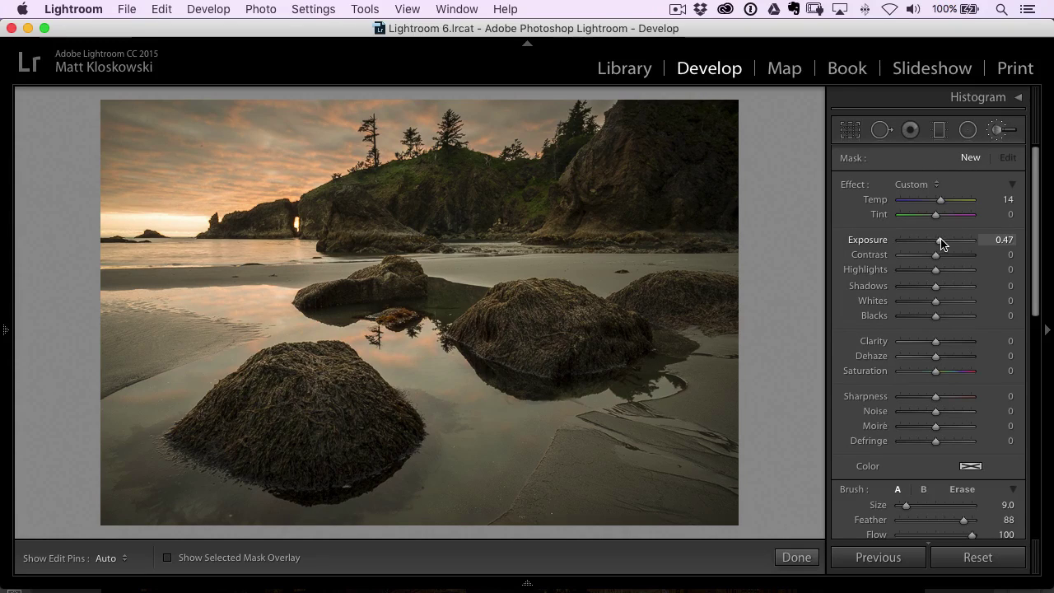
{"action": "key", "text": "h"}
{"action": "mouse_move", "coordinate": [325, 400]}
{"action": "left_mouse_down"}
{"action": "mouse_move", "coordinate": [246, 421]}
{"action": "mouse_move", "coordinate": [273, 393]}
{"action": "mouse_move", "coordinate": [329, 380]}
{"action": "mouse_move", "coordinate": [289, 381]}
{"action": "mouse_move", "coordinate": [211, 430]}
{"action": "mouse_move", "coordinate": [289, 437]}
{"action": "mouse_move", "coordinate": [297, 455]}
{"action": "mouse_move", "coordinate": [343, 439]}
{"action": "mouse_move", "coordinate": [311, 410]}
{"action": "mouse_move", "coordinate": [343, 412]}
{"action": "mouse_move", "coordinate": [344, 394]}
{"action": "mouse_move", "coordinate": [393, 427]}
{"action": "mouse_move", "coordinate": [380, 415]}
{"action": "mouse_move", "coordinate": [387, 426]}
{"action": "mouse_move", "coordinate": [321, 463]}
{"action": "left_mouse_up"}
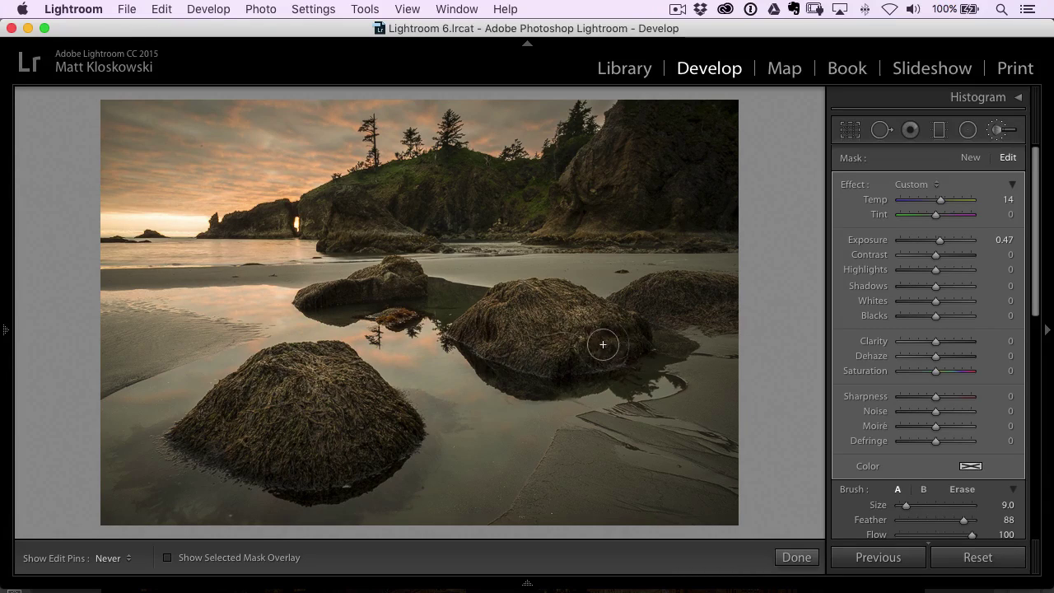
{"action": "key", "text": "h"}
{"action": "key", "text": "h"}
{"action": "key", "text": "h"}
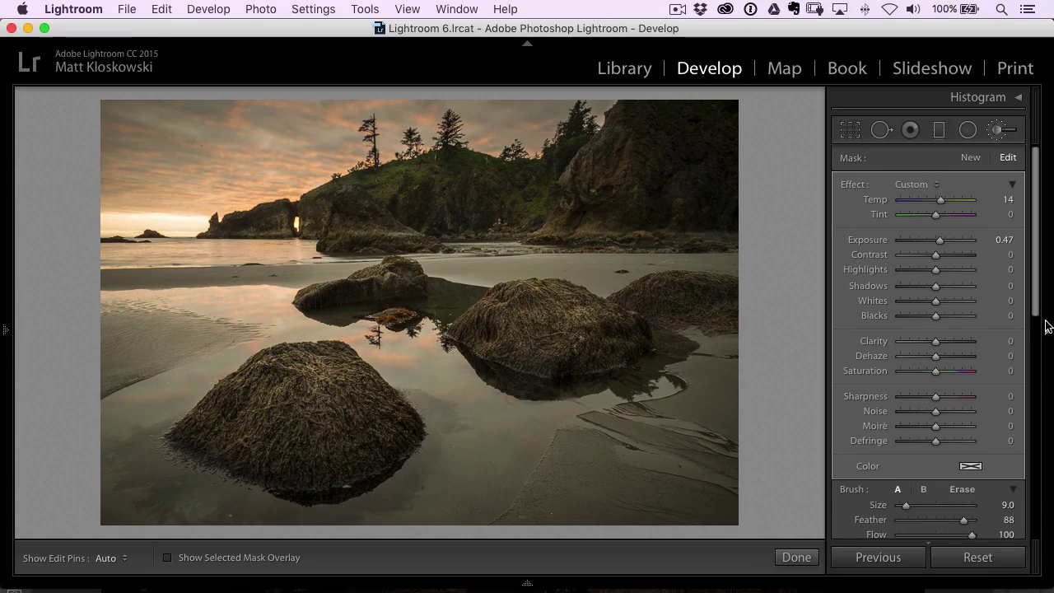
{"action": "scroll", "coordinate": [1035, 310], "scroll_direction": "down", "scroll_amount": 3}
{"action": "left_click", "coordinate": [1003, 470]}
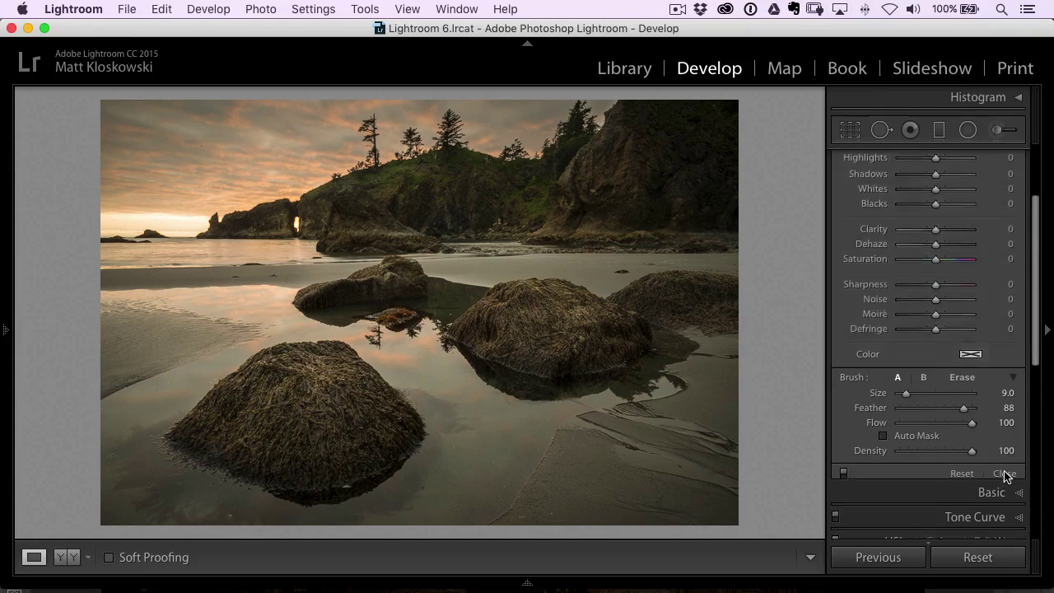
Step: Examine the bright opening in the sea arch up close and adjust the photo's overall Highlights to -59
{"action": "left_click", "coordinate": [296, 224]}
{"action": "left_click_drag", "start_coordinate": [371, 319], "coordinate": [392, 188]}
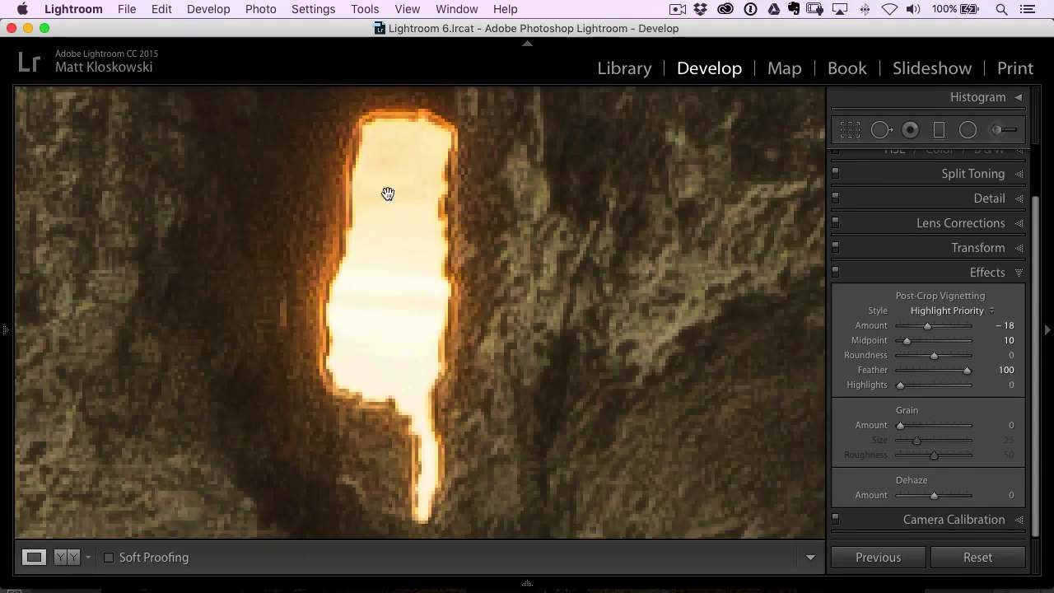
{"action": "left_click", "coordinate": [406, 272]}
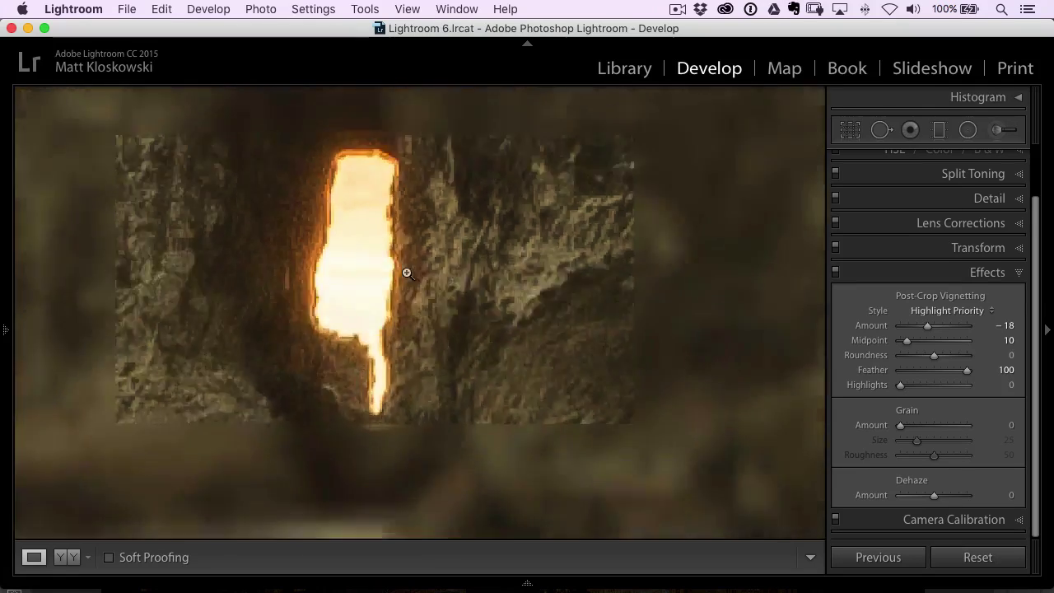
{"action": "left_click_drag", "start_coordinate": [1035, 201], "coordinate": [1035, 130]}
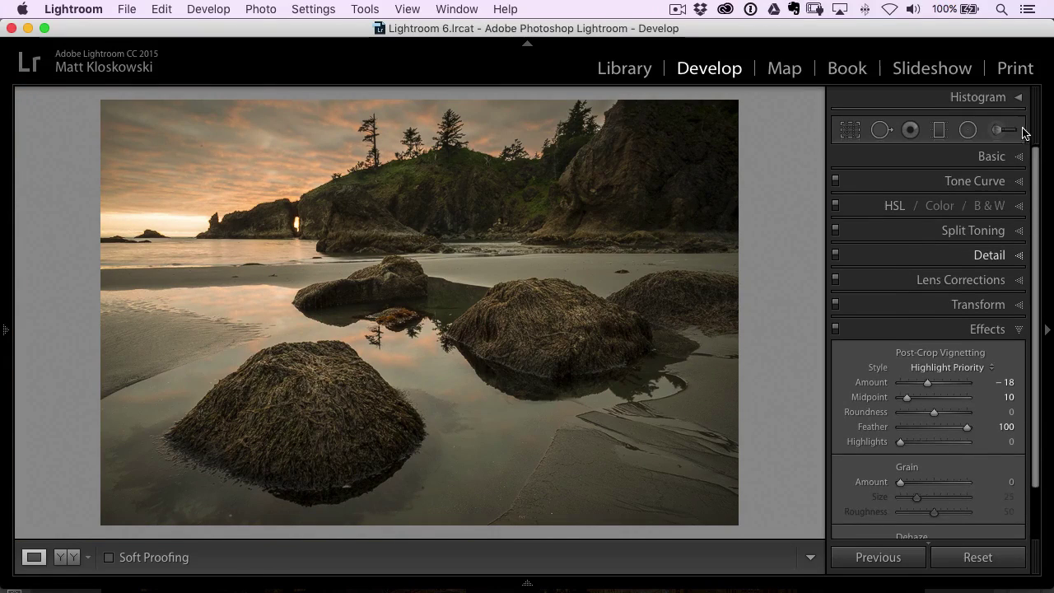
{"action": "left_click", "coordinate": [294, 223]}
{"action": "left_click_drag", "start_coordinate": [528, 222], "coordinate": [640, 278]}
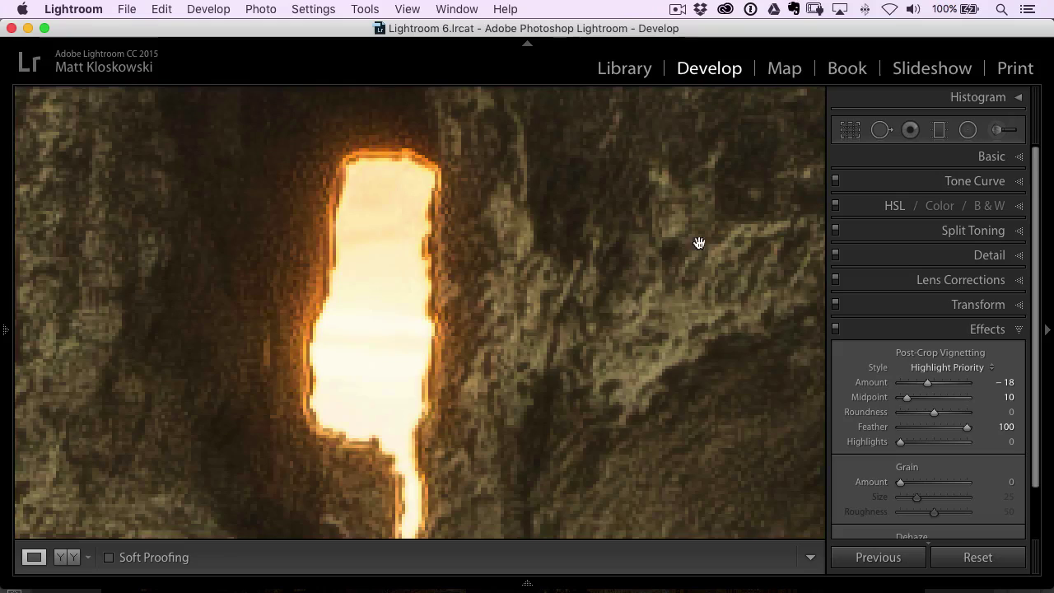
{"action": "left_click", "coordinate": [993, 156]}
{"action": "mouse_move", "coordinate": [909, 329]}
{"action": "left_mouse_down"}
{"action": "mouse_move", "coordinate": [896, 328]}
{"action": "mouse_move", "coordinate": [915, 329]}
{"action": "left_mouse_up"}
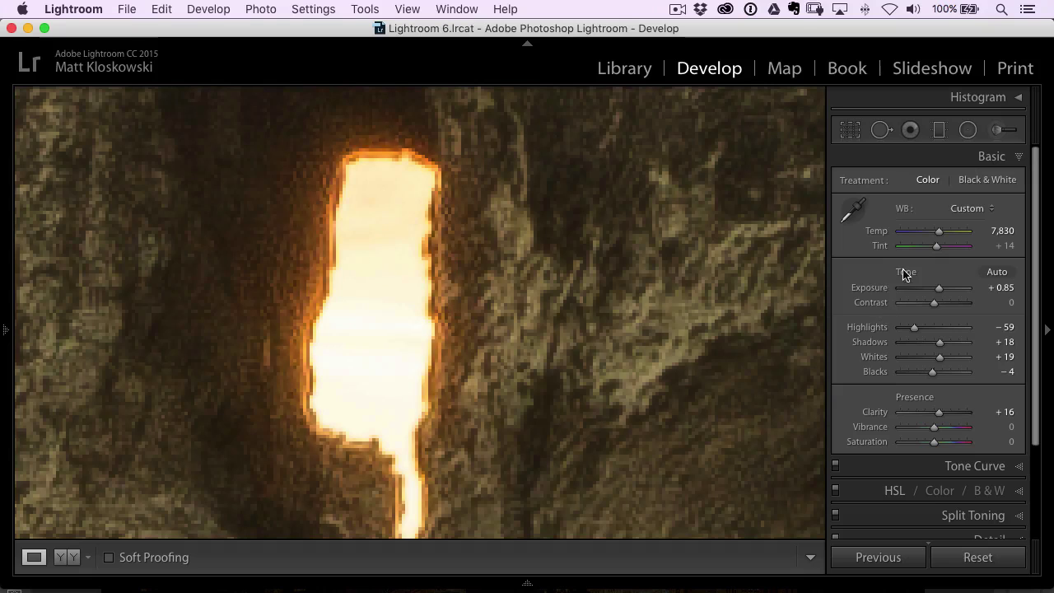
Step: Darken the bright opening in the sea arch with a reset adjustment brush at Exposure -0.83
{"action": "left_click", "coordinate": [996, 131]}
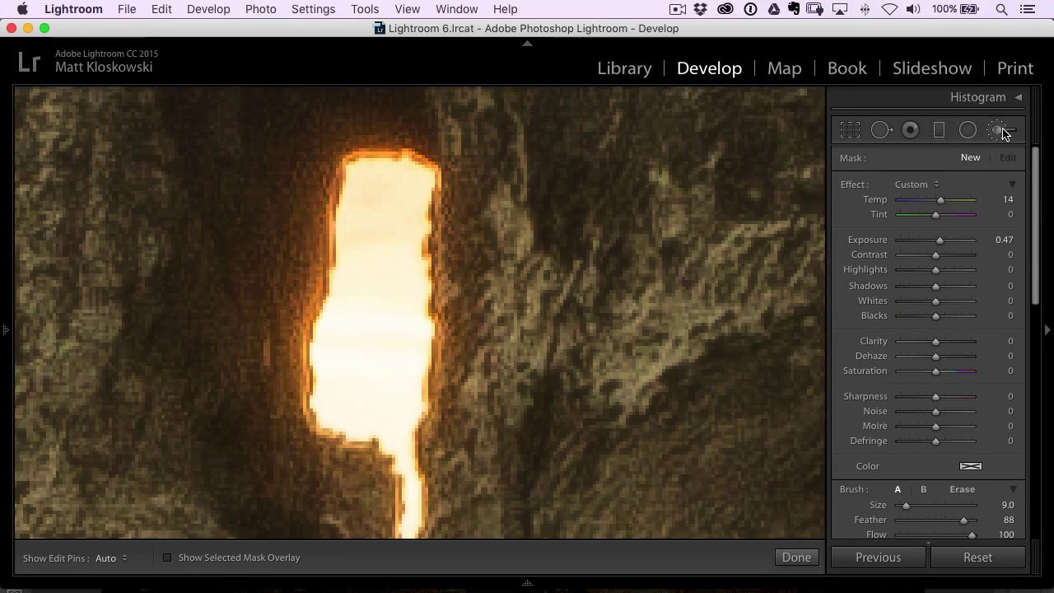
{"action": "double_click", "coordinate": [854, 186]}
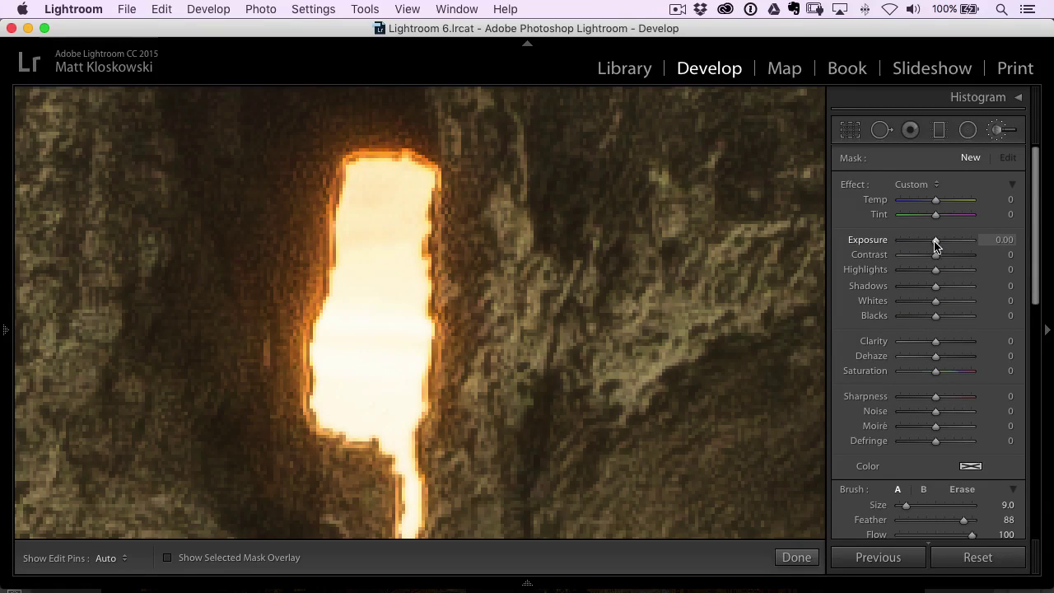
{"action": "left_click_drag", "start_coordinate": [929, 245], "coordinate": [927, 245]}
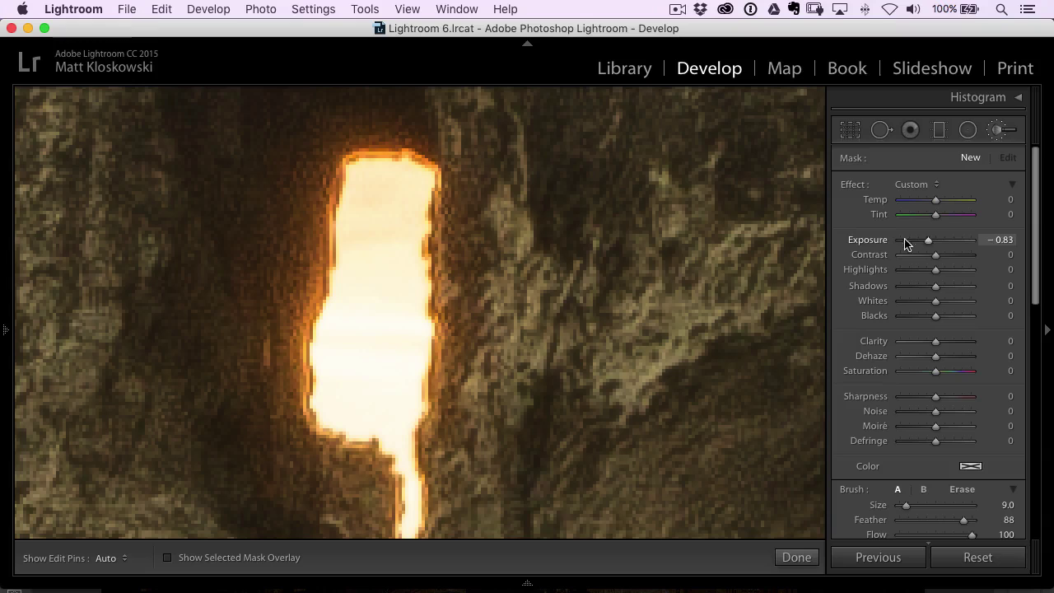
{"action": "key", "text": "h"}
{"action": "mouse_move", "coordinate": [354, 187]}
{"action": "left_mouse_down"}
{"action": "mouse_move", "coordinate": [344, 184]}
{"action": "mouse_move", "coordinate": [334, 403]}
{"action": "mouse_move", "coordinate": [387, 437]}
{"action": "mouse_move", "coordinate": [408, 514]}
{"action": "mouse_move", "coordinate": [418, 187]}
{"action": "mouse_move", "coordinate": [383, 353]}
{"action": "mouse_move", "coordinate": [388, 212]}
{"action": "mouse_move", "coordinate": [420, 380]}
{"action": "mouse_move", "coordinate": [401, 315]}
{"action": "left_mouse_up"}
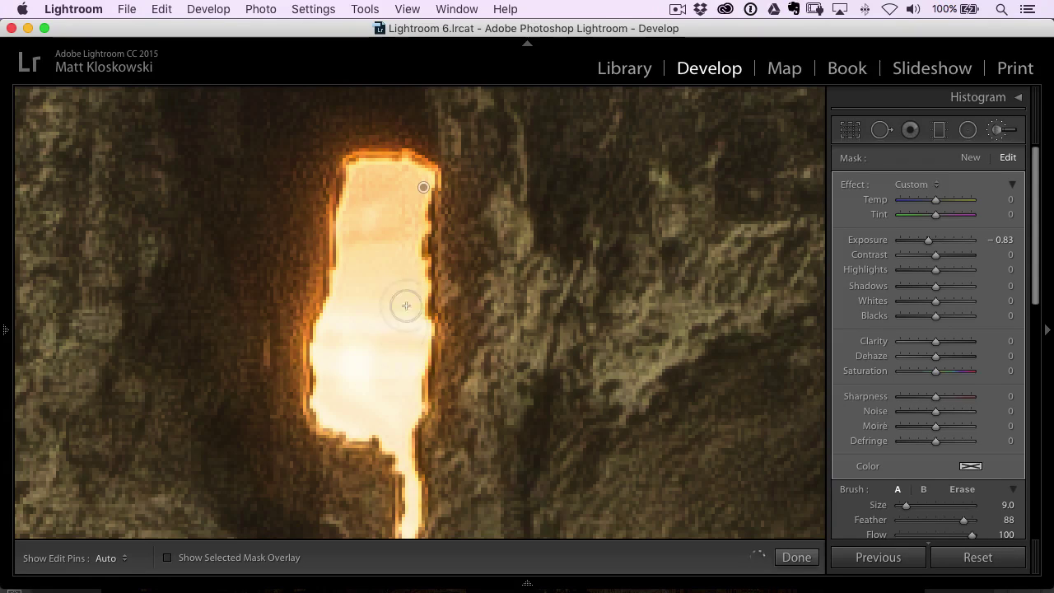
{"action": "left_click_drag", "start_coordinate": [1033, 270], "coordinate": [1033, 363]}
{"action": "left_click", "coordinate": [1005, 429]}
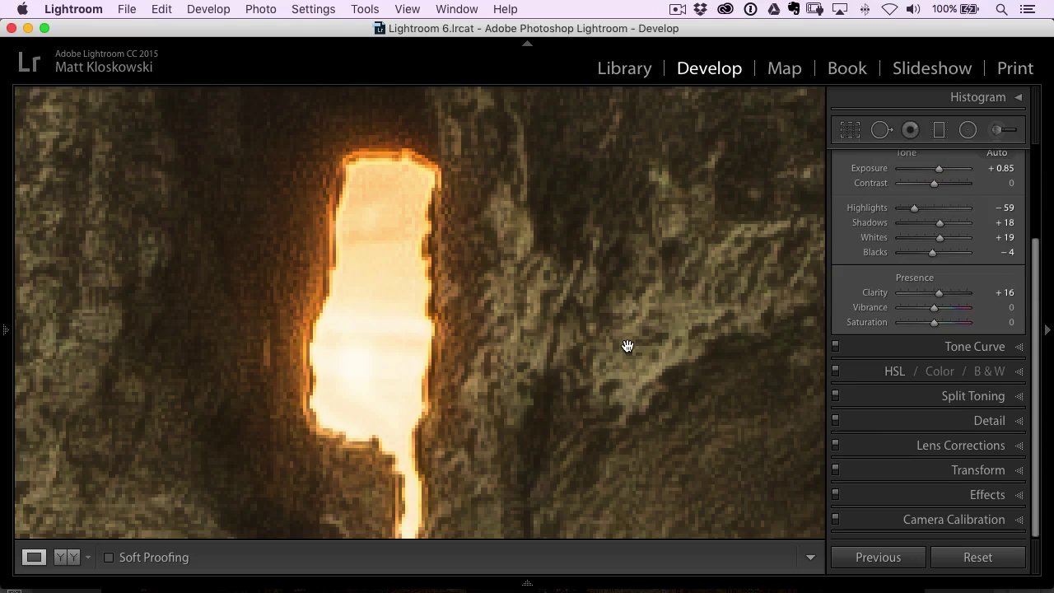
{"action": "left_click", "coordinate": [627, 346]}
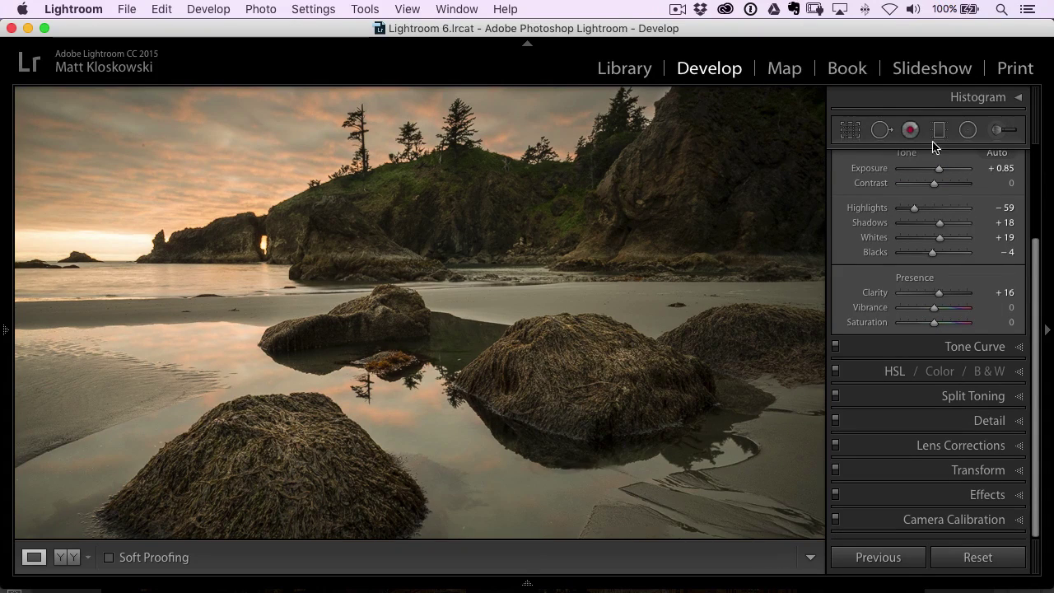
Step: Try a radial filter ellipse centred on the sea arch with Temp 10 and Exposure 1.23
{"action": "left_click", "coordinate": [969, 131]}
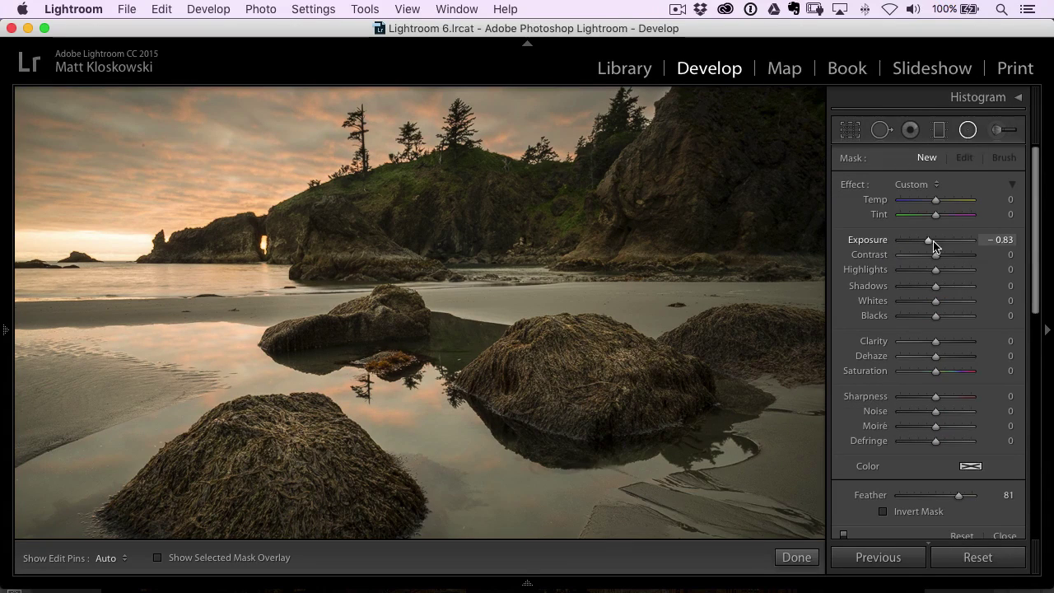
{"action": "left_click_drag", "start_coordinate": [944, 246], "coordinate": [943, 244]}
{"action": "left_click_drag", "start_coordinate": [938, 201], "coordinate": [939, 201]}
{"action": "left_click_drag", "start_coordinate": [261, 243], "coordinate": [312, 301]}
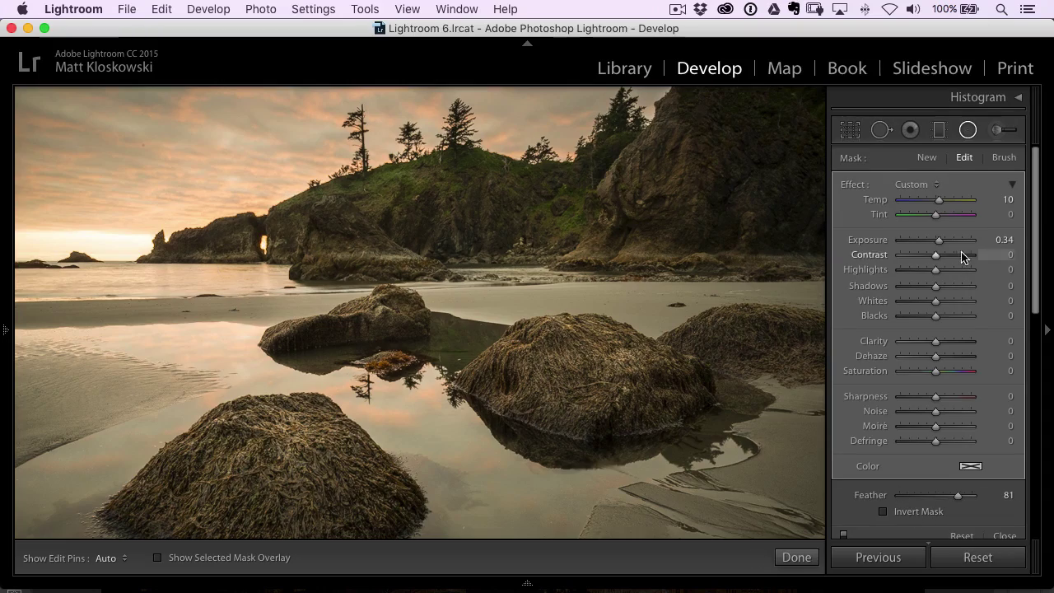
{"action": "left_click_drag", "start_coordinate": [939, 242], "coordinate": [944, 244]}
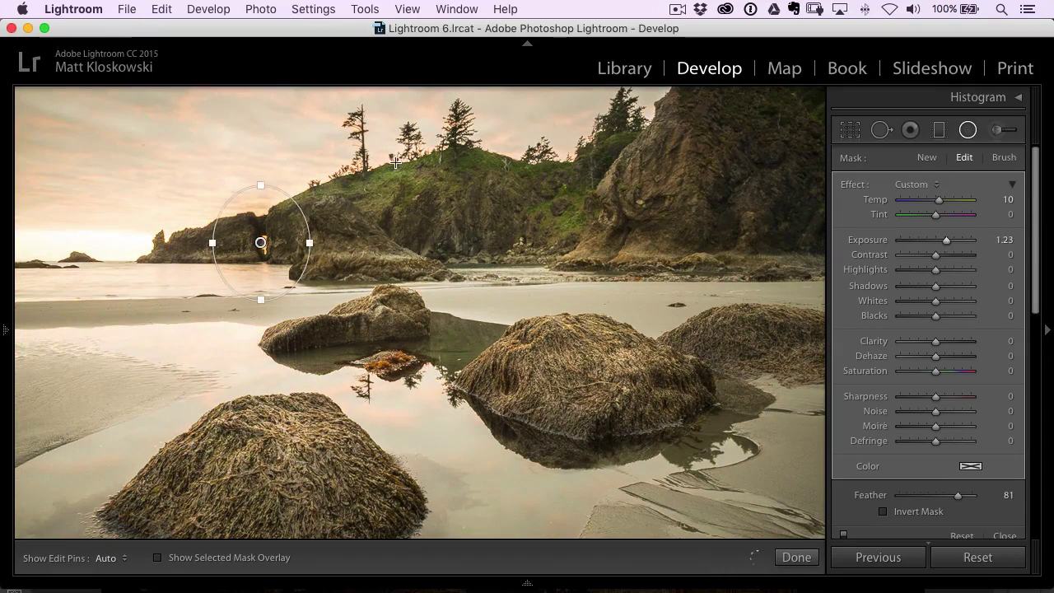
Step: Try inverting the radial filter's mask, with Temp 34 and Exposure 0.25, and tighten its ellipse around the arch opening
{"action": "left_click", "coordinate": [884, 514]}
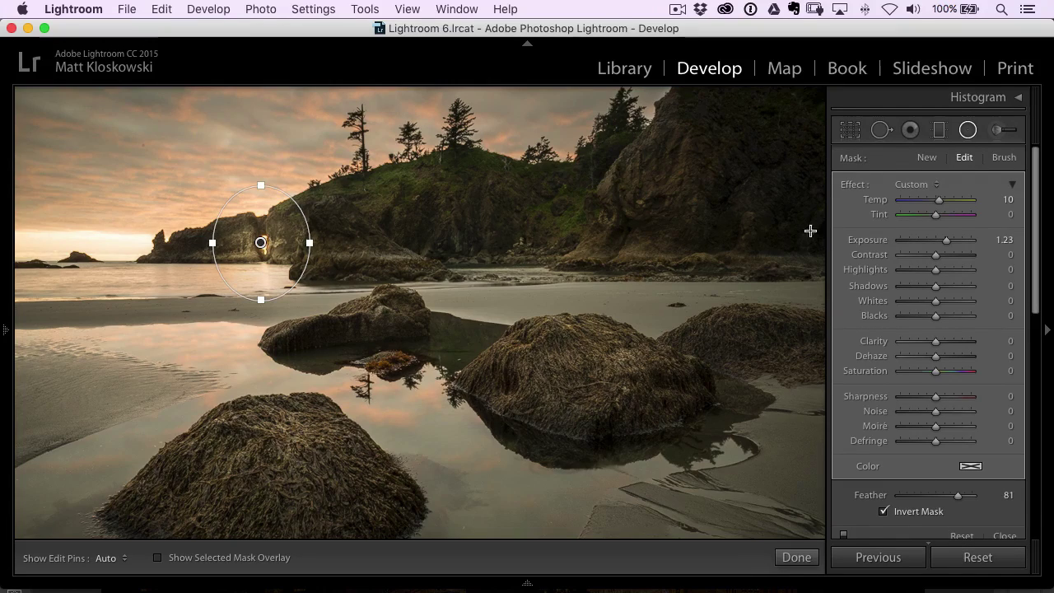
{"action": "left_click_drag", "start_coordinate": [944, 239], "coordinate": [938, 243]}
{"action": "mouse_move", "coordinate": [263, 240]}
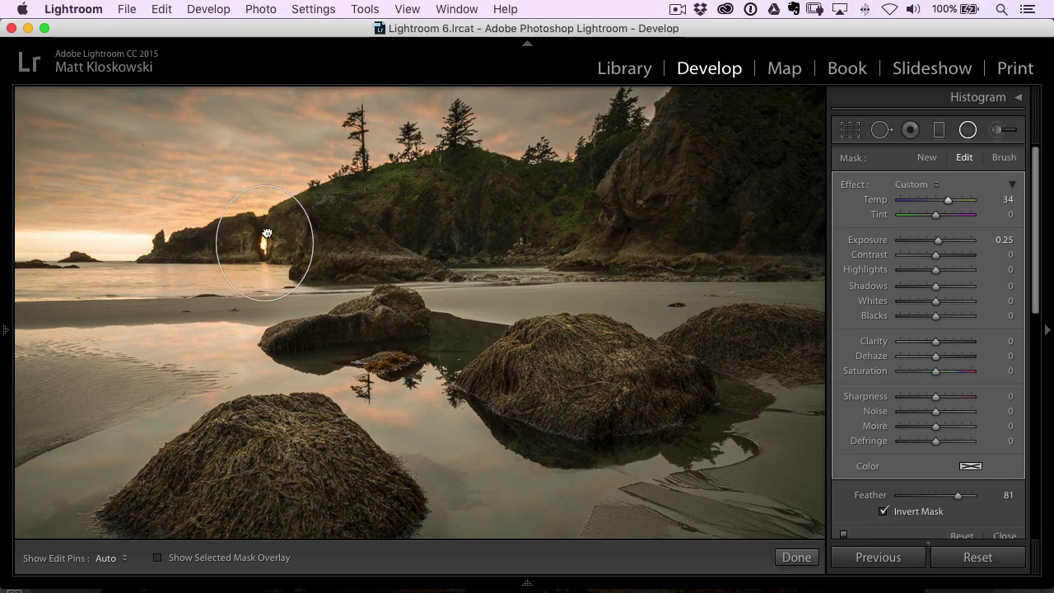
{"action": "left_click_drag", "start_coordinate": [261, 175], "coordinate": [263, 209]}
{"action": "left_click_drag", "start_coordinate": [219, 243], "coordinate": [229, 243]}
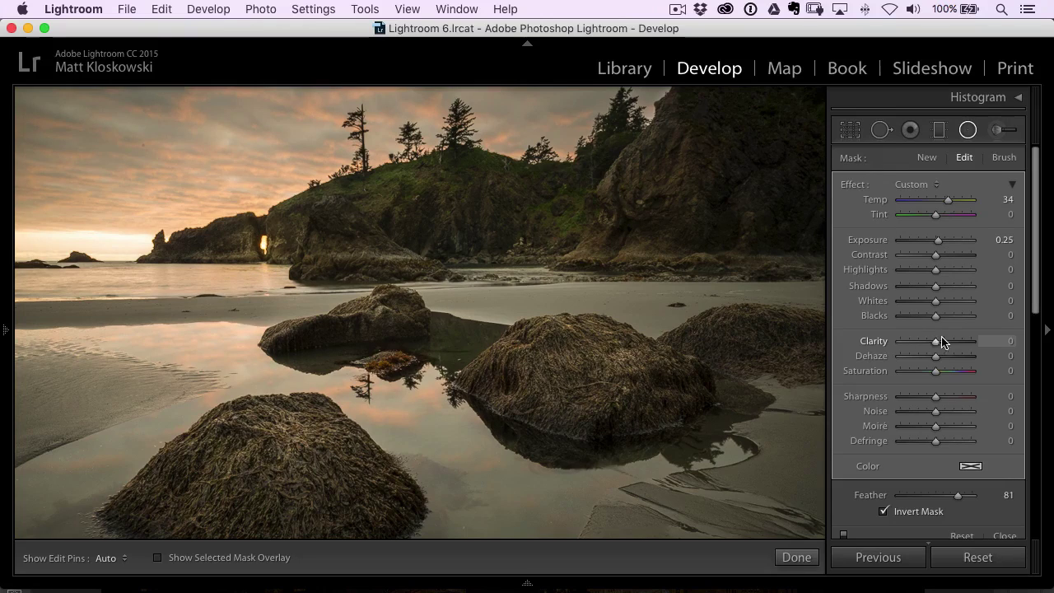
Step: Try Clarity 4 and Dehaze -5 on the radial filter, testing a larger ellipse and a smaller one around the arch
{"action": "mouse_move", "coordinate": [936, 342]}
{"action": "left_mouse_down"}
{"action": "mouse_move", "coordinate": [925, 342]}
{"action": "mouse_move", "coordinate": [941, 345]}
{"action": "mouse_move", "coordinate": [934, 360]}
{"action": "left_mouse_up"}
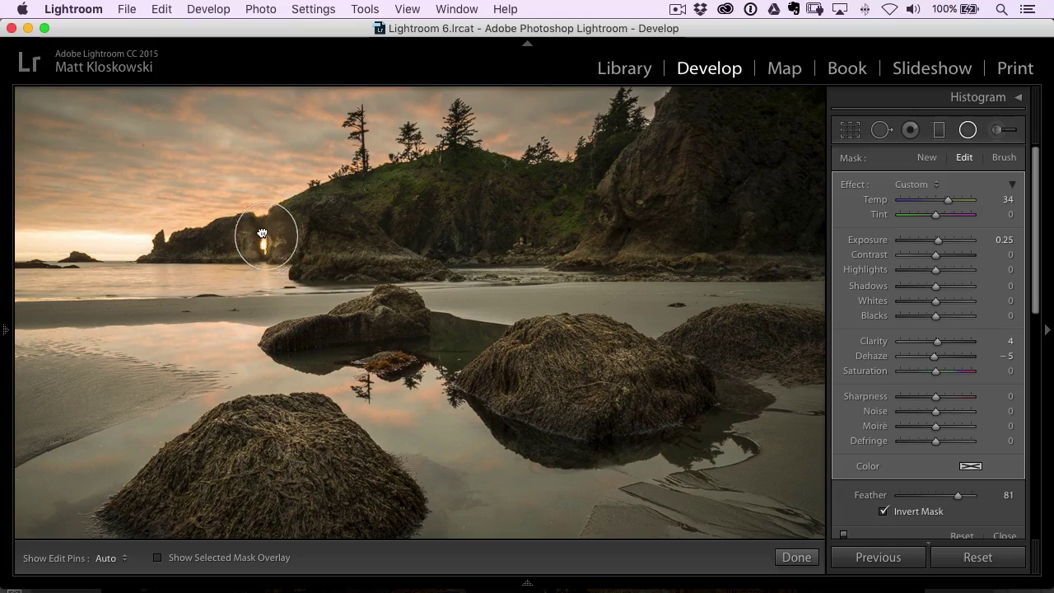
{"action": "left_click_drag", "start_coordinate": [225, 250], "coordinate": [208, 250]}
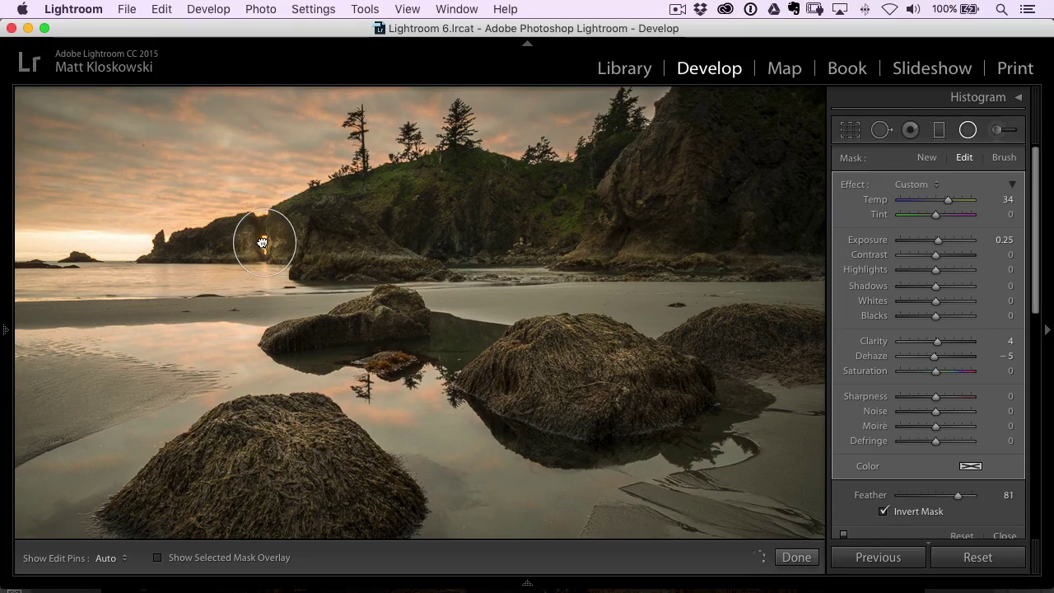
{"action": "left_click_drag", "start_coordinate": [264, 211], "coordinate": [264, 183]}
{"action": "left_click_drag", "start_coordinate": [303, 242], "coordinate": [320, 242]}
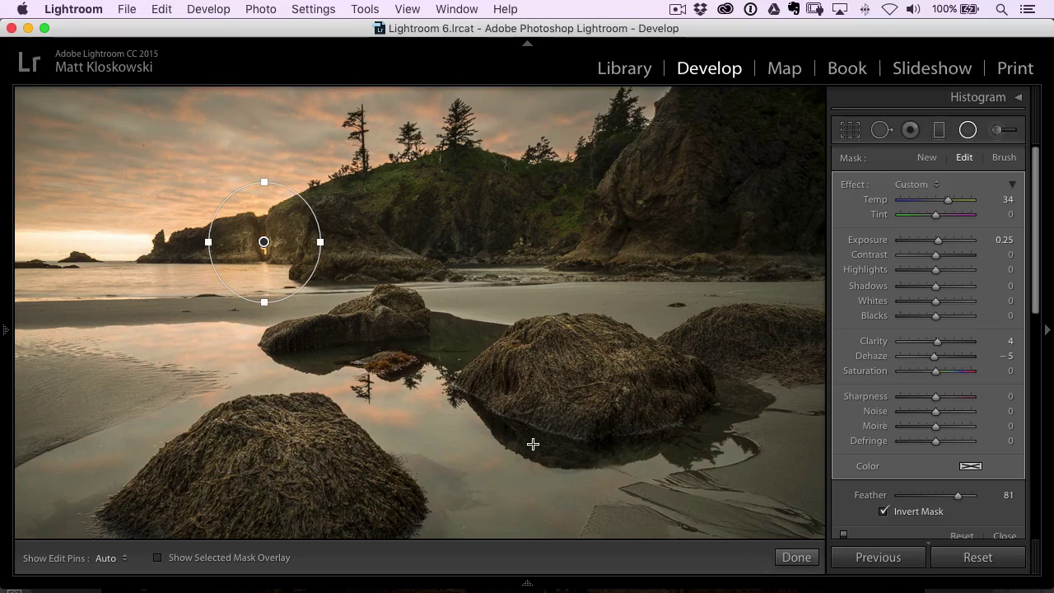
{"action": "mouse_move", "coordinate": [449, 583]}
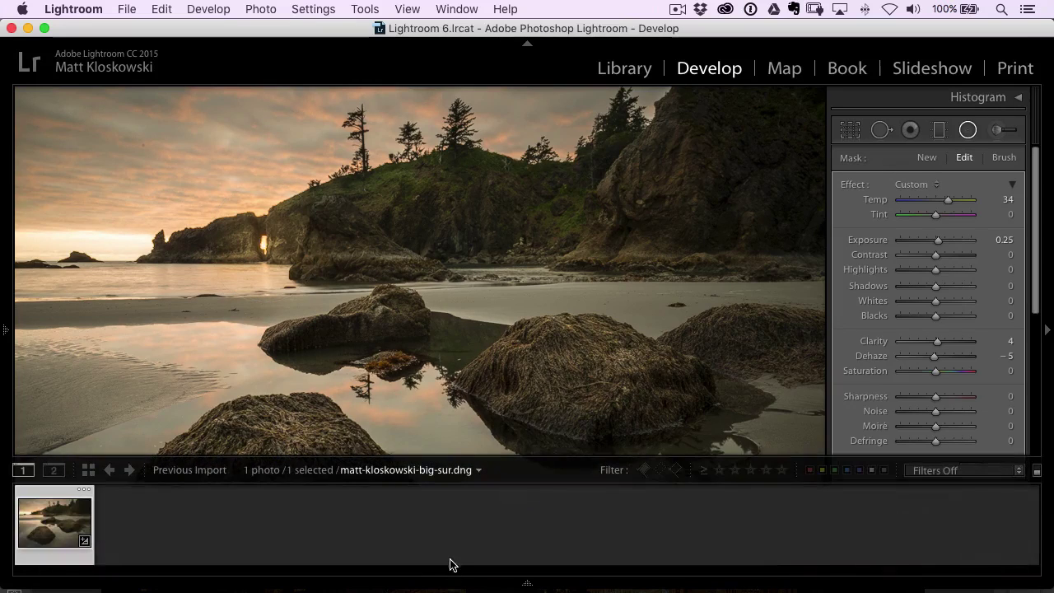
{"action": "left_click_drag", "start_coordinate": [321, 244], "coordinate": [290, 238]}
{"action": "left_click_drag", "start_coordinate": [266, 182], "coordinate": [263, 206]}
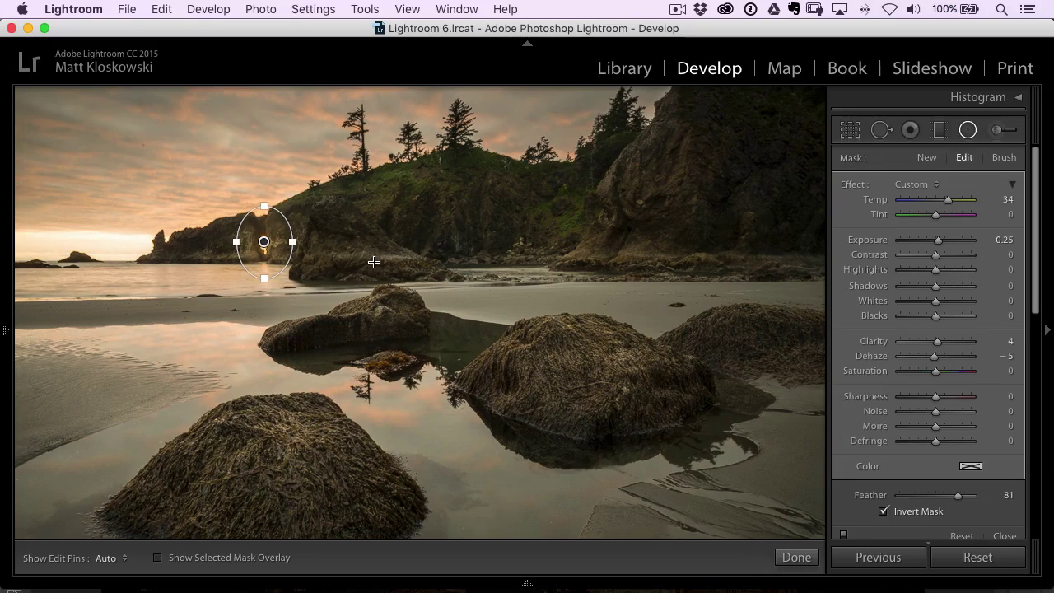
{"action": "scroll", "coordinate": [1029, 313], "scroll_direction": "down", "scroll_amount": 4}
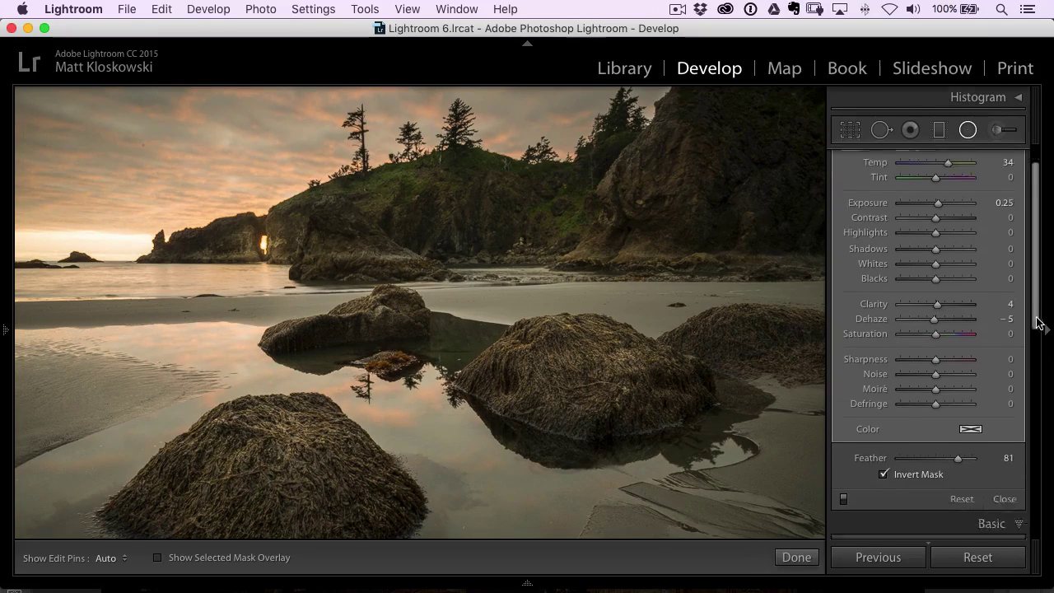
Step: Reset the radial filter to discard its adjustments and close the tool with the whole photo in view
{"action": "left_click", "coordinate": [961, 426]}
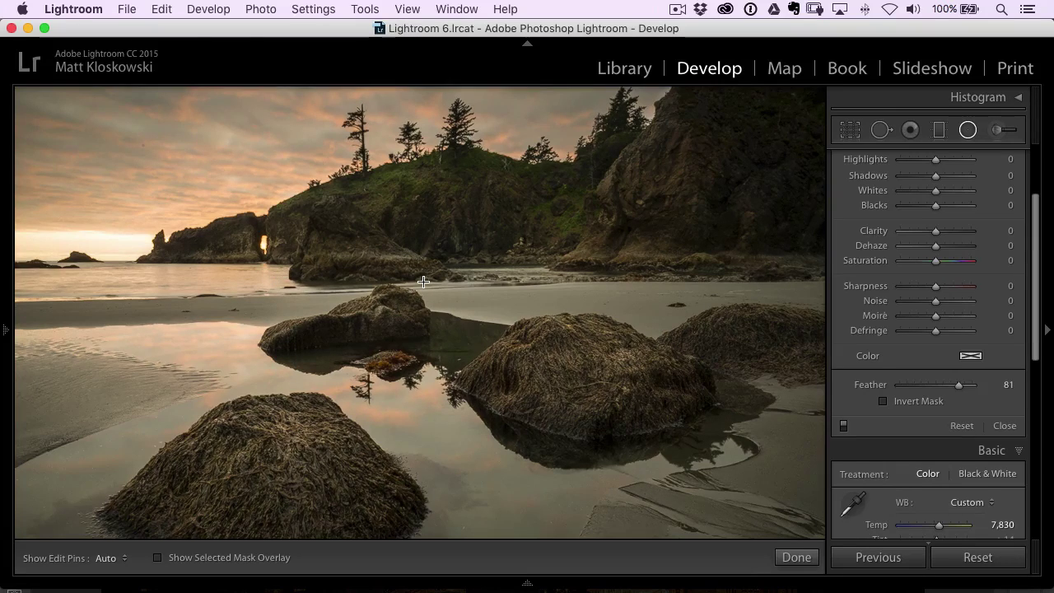
{"action": "key", "text": "z"}
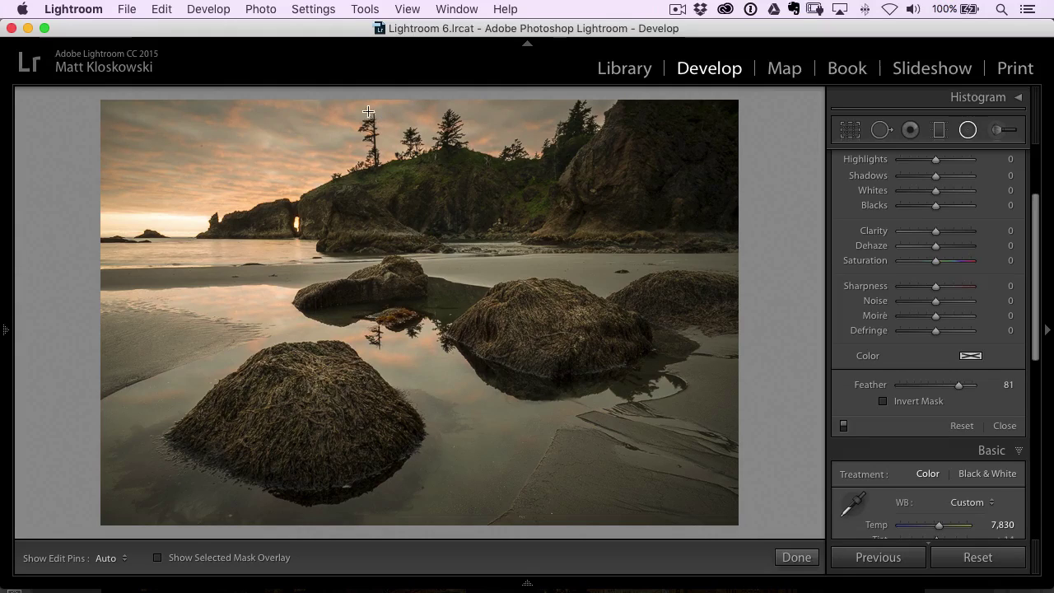
{"action": "left_click", "coordinate": [1004, 425]}
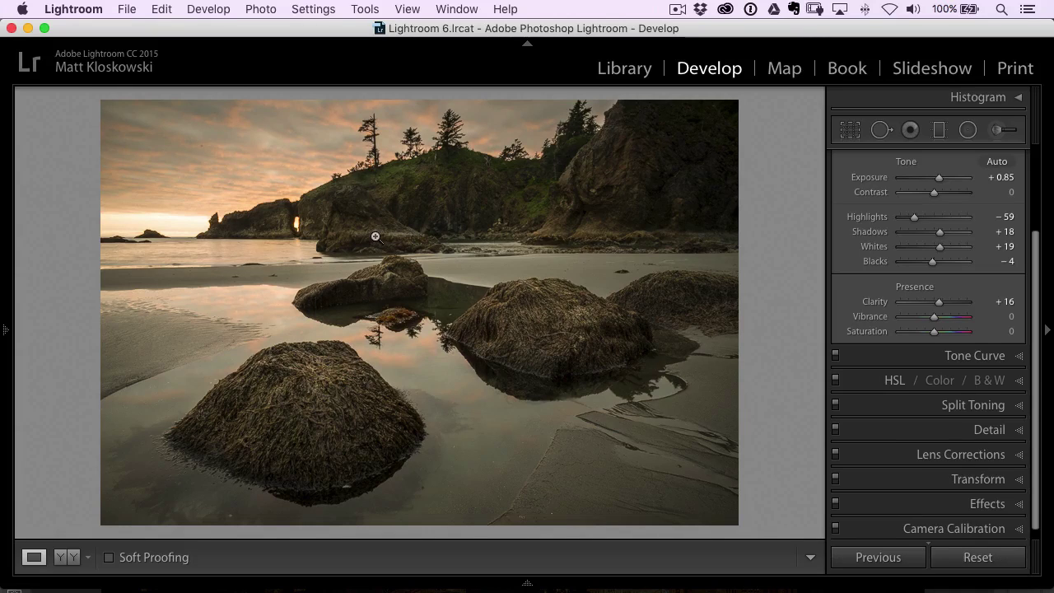
Step: Inspect the dust spot in the sky up close and open the photo in Adobe Photoshop CC 2015.5
{"action": "left_click", "coordinate": [201, 148]}
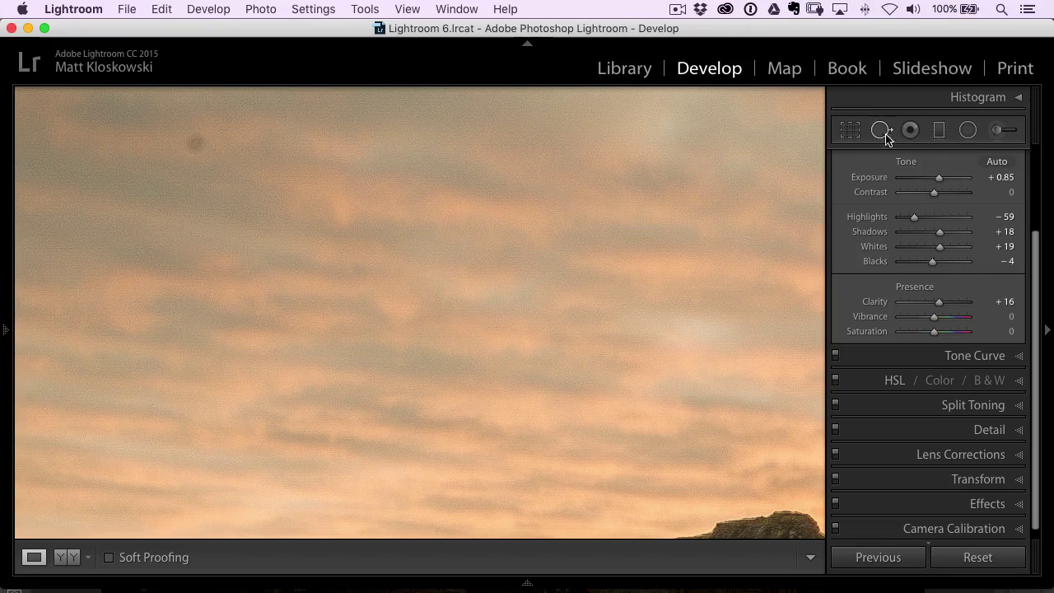
{"action": "left_click", "coordinate": [234, 179]}
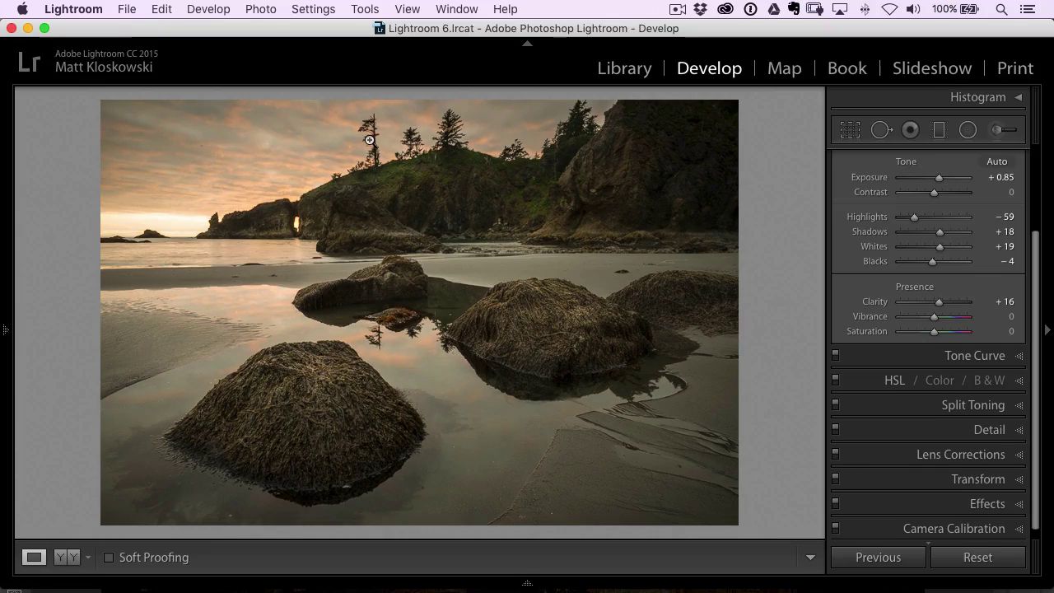
{"action": "left_click", "coordinate": [261, 9]}
{"action": "mouse_move", "coordinate": [297, 97]}
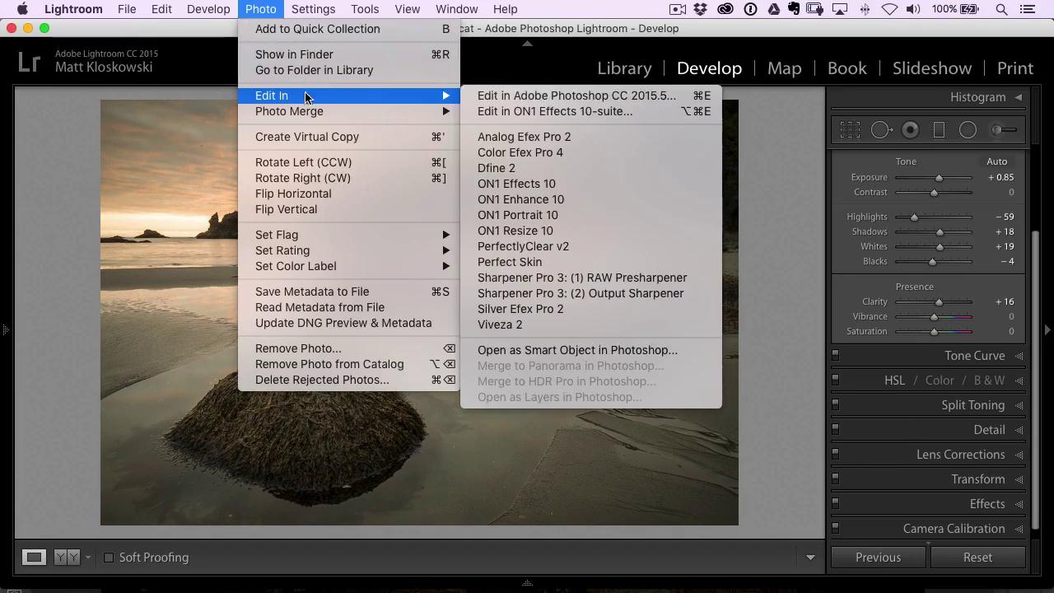
{"action": "left_click", "coordinate": [539, 95]}
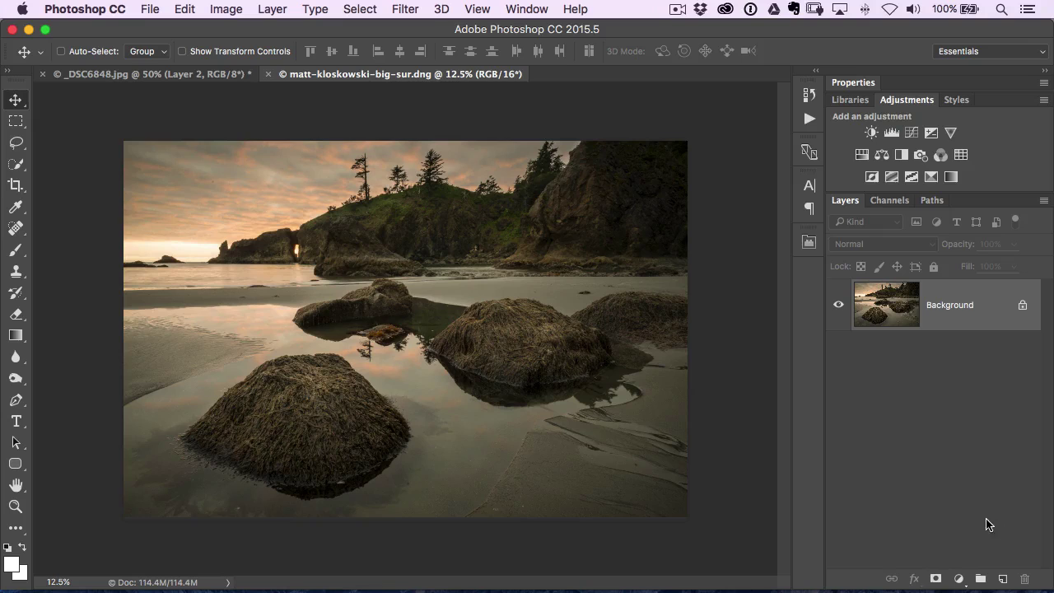
Step: Add a new empty layer above the Background and choose the Spot Healing Brush for retouching
{"action": "left_click", "coordinate": [1003, 579]}
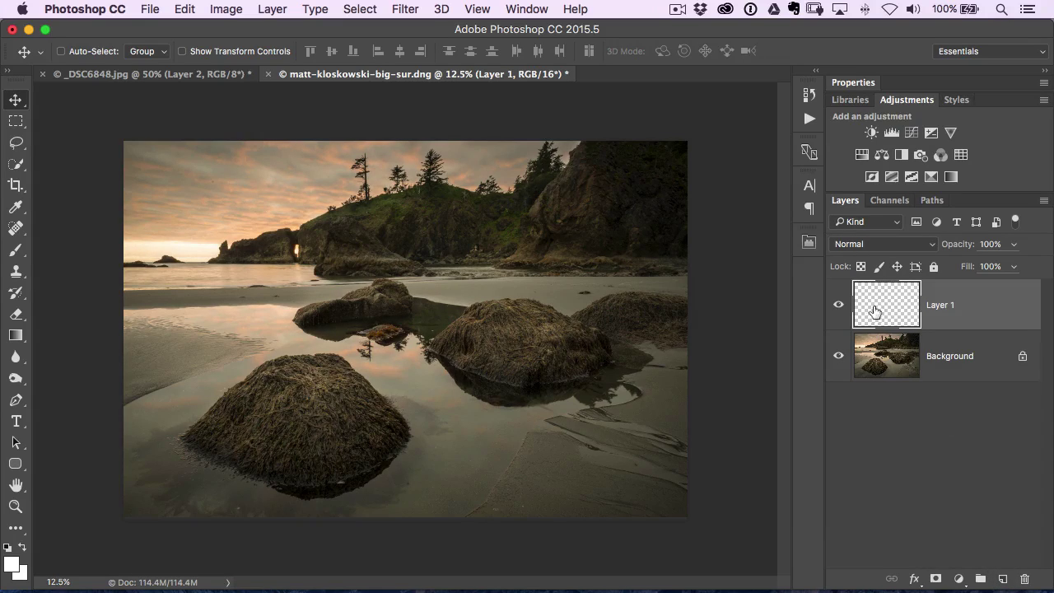
{"action": "key", "text": "j"}
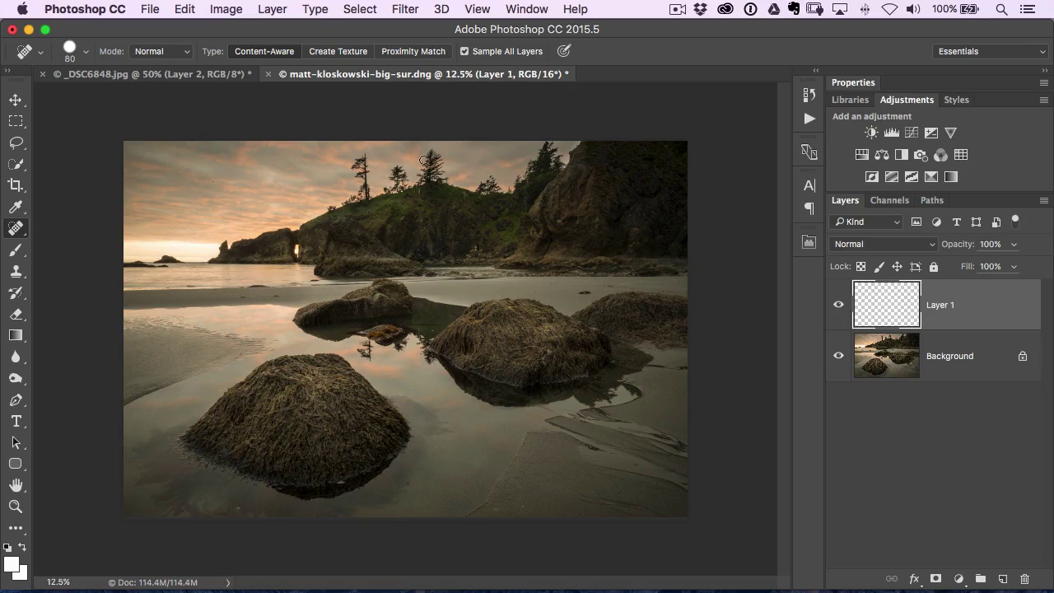
{"action": "left_click", "coordinate": [16, 232]}
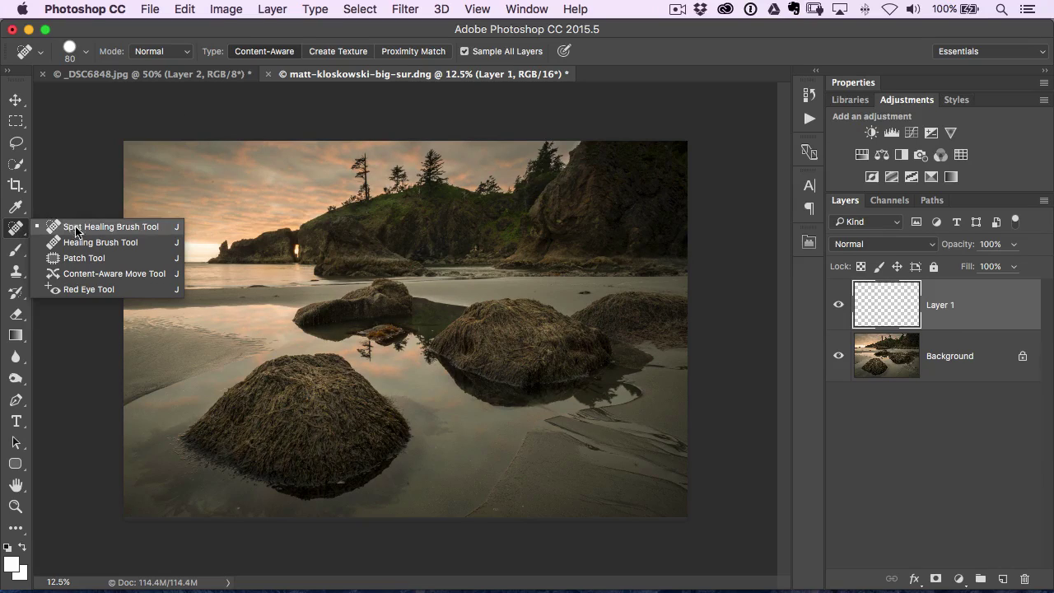
{"action": "left_click", "coordinate": [105, 228]}
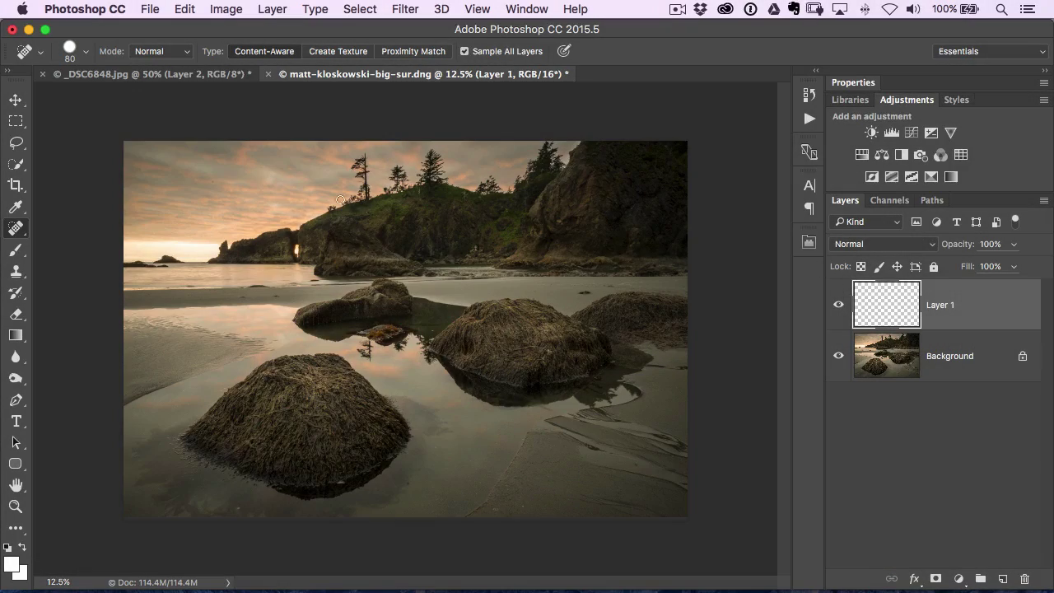
Step: Heal the dark dust spot in the sky above the sea arch on the new layer
{"action": "key", "text": "super+plus"}
{"action": "key", "text": "super+plus"}
{"action": "key", "text": "super+plus"}
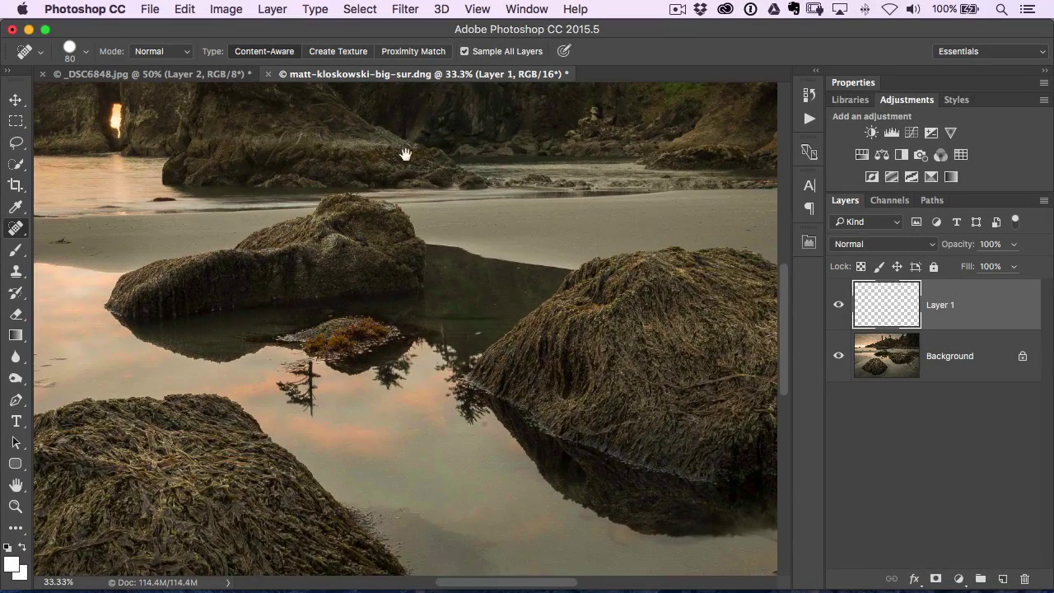
{"action": "left_click_drag", "start_coordinate": [295, 152], "coordinate": [507, 271]}
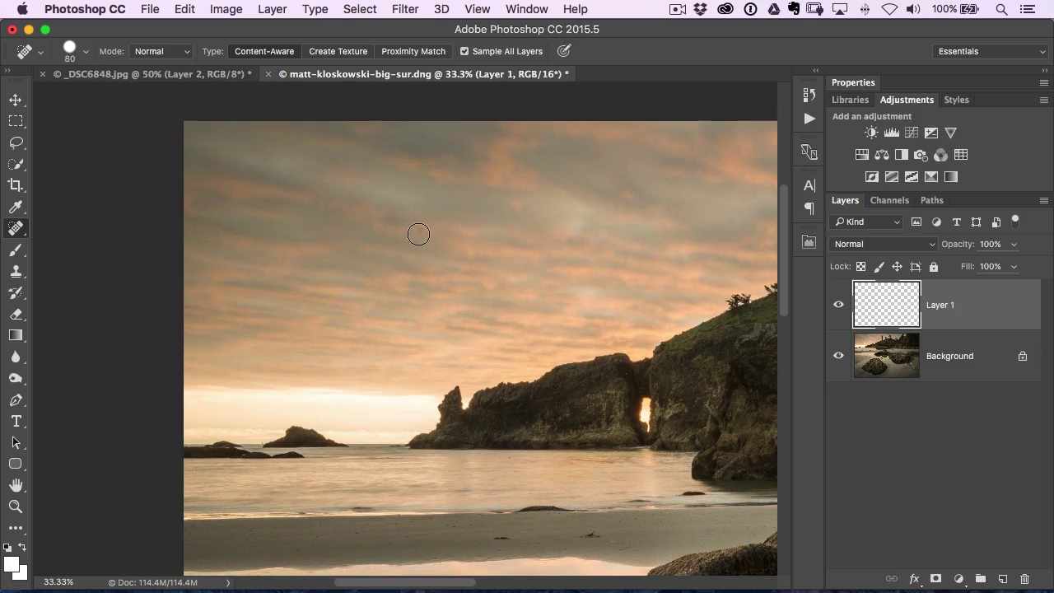
{"action": "left_click", "coordinate": [422, 230]}
Step: Heal the small specks in the water beside the large foreground rock and the dark debris on the distant beach sand
{"action": "left_click_drag", "start_coordinate": [348, 287], "coordinate": [348, 110]}
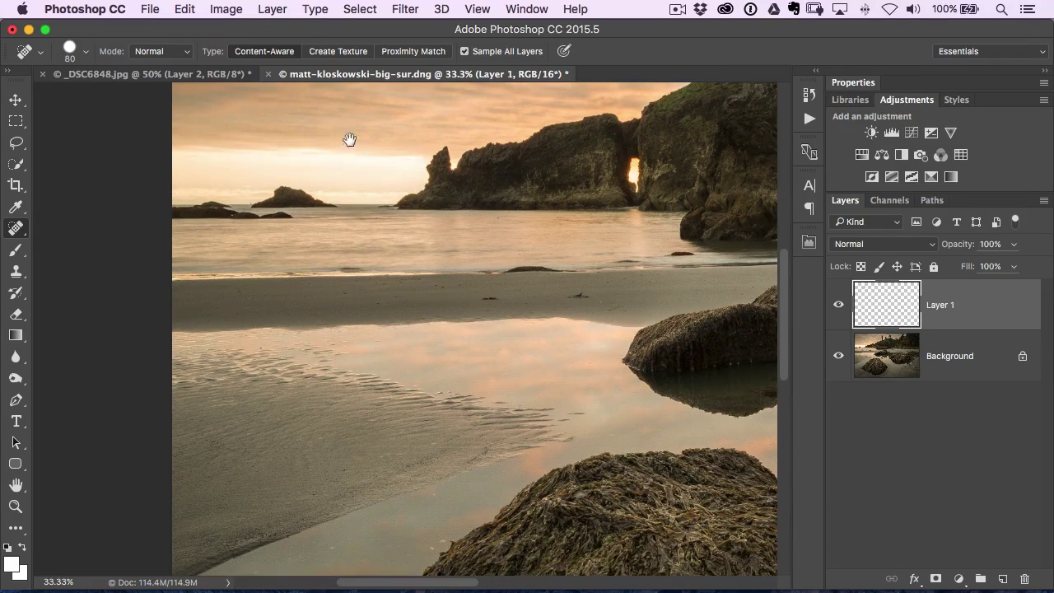
{"action": "mouse_move", "coordinate": [491, 297]}
{"action": "left_mouse_down"}
{"action": "mouse_move", "coordinate": [596, 298]}
{"action": "mouse_move", "coordinate": [440, 221]}
{"action": "mouse_move", "coordinate": [416, 178]}
{"action": "mouse_move", "coordinate": [446, 189]}
{"action": "mouse_move", "coordinate": [466, 150]}
{"action": "mouse_move", "coordinate": [443, 175]}
{"action": "left_mouse_up"}
{"action": "left_click_drag", "start_coordinate": [308, 301], "coordinate": [447, 174]}
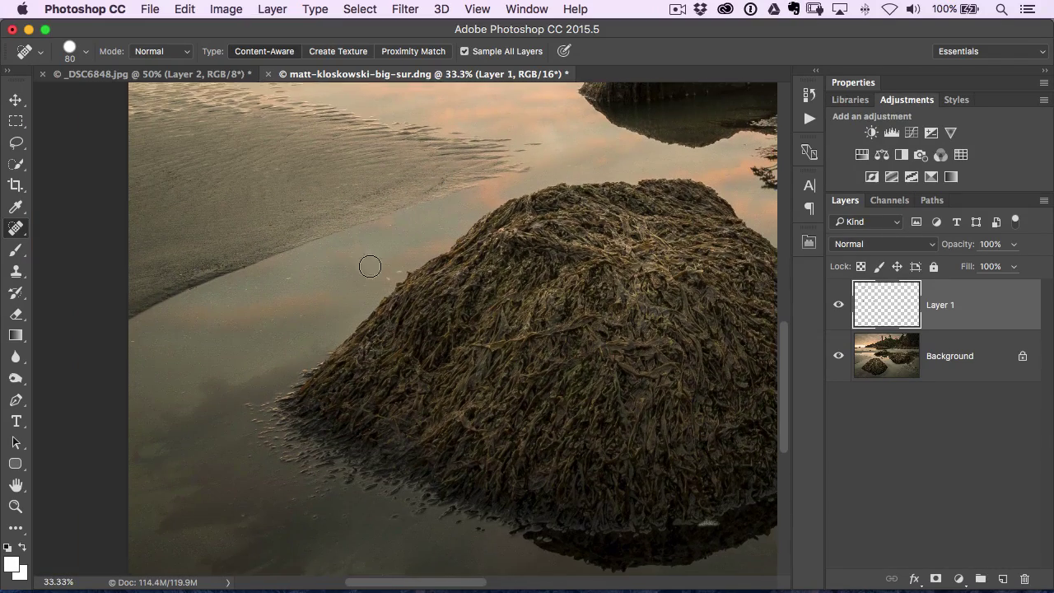
{"action": "left_click", "coordinate": [393, 275]}
{"action": "left_click", "coordinate": [288, 277]}
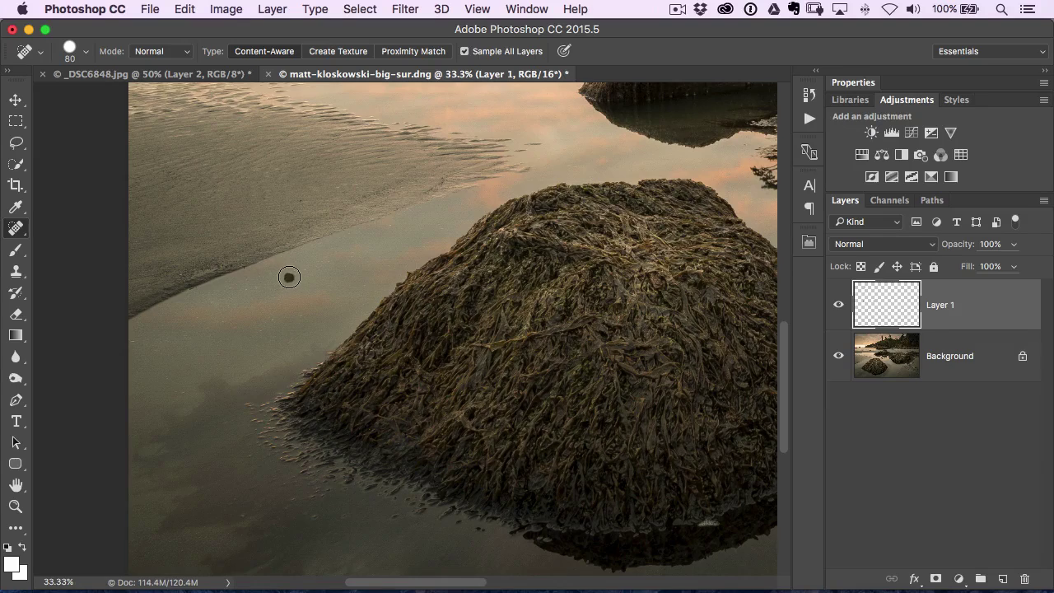
{"action": "scroll", "coordinate": [272, 248], "scroll_direction": "up", "scroll_amount": 5}
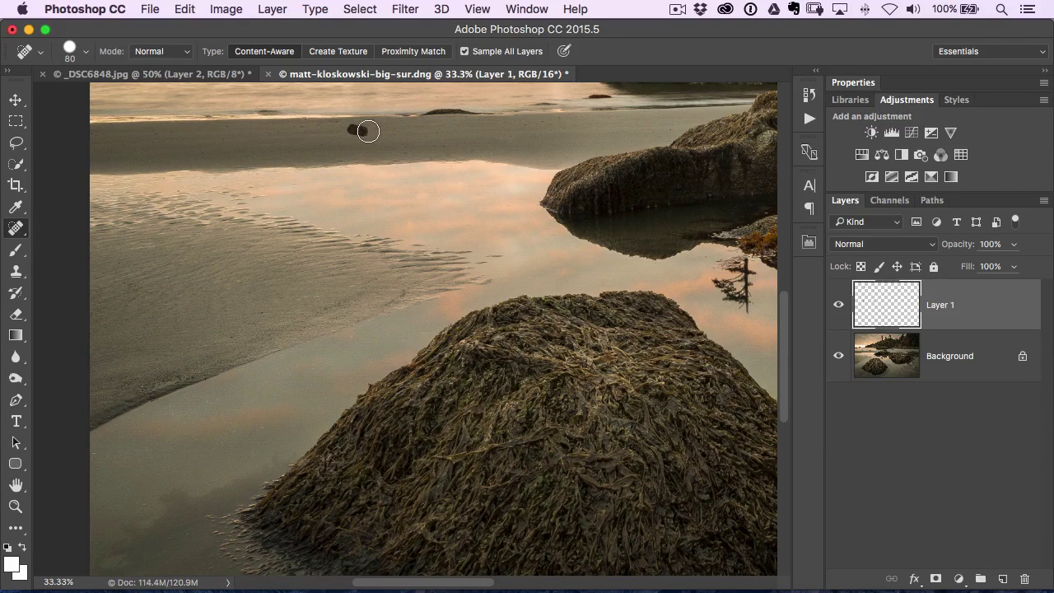
Step: Heal the specks in the dark water around the foreground rock's base and near the photo's lower edge
{"action": "scroll", "coordinate": [322, 308], "scroll_direction": "down", "scroll_amount": 9}
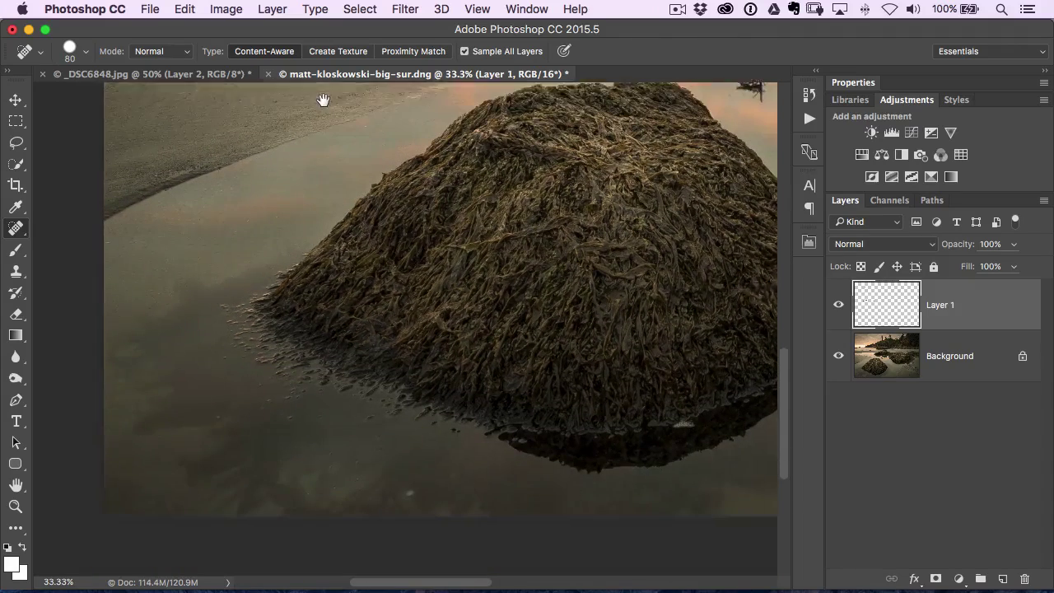
{"action": "left_click", "coordinate": [219, 402]}
{"action": "left_click", "coordinate": [414, 486]}
{"action": "left_click_drag", "start_coordinate": [494, 458], "coordinate": [228, 330]}
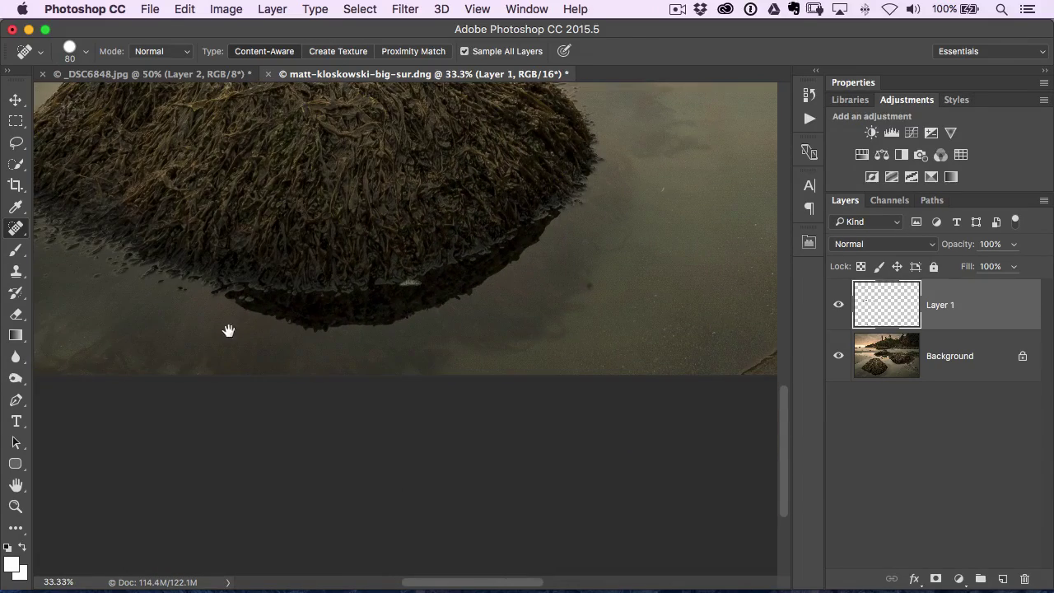
{"action": "left_click_drag", "start_coordinate": [582, 291], "coordinate": [388, 285]}
{"action": "left_click_drag", "start_coordinate": [527, 332], "coordinate": [333, 268]}
{"action": "left_click", "coordinate": [359, 369]}
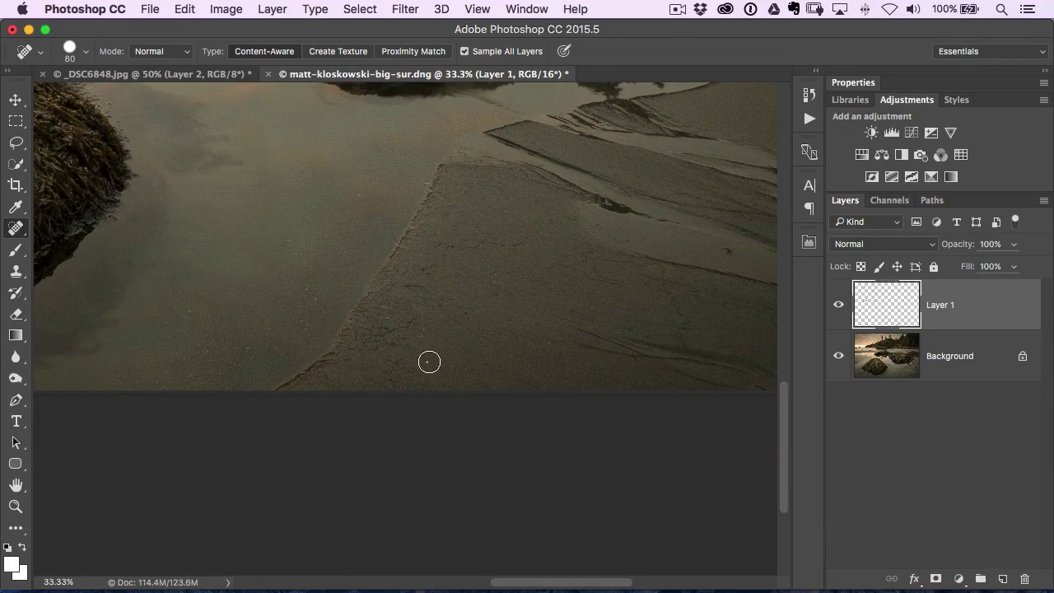
Step: Heal the dark speck on the wet sand in the photo's lower-right foreground
{"action": "key", "text": "super+minus"}
{"action": "key", "text": "super+minus"}
{"action": "key", "text": "super+minus"}
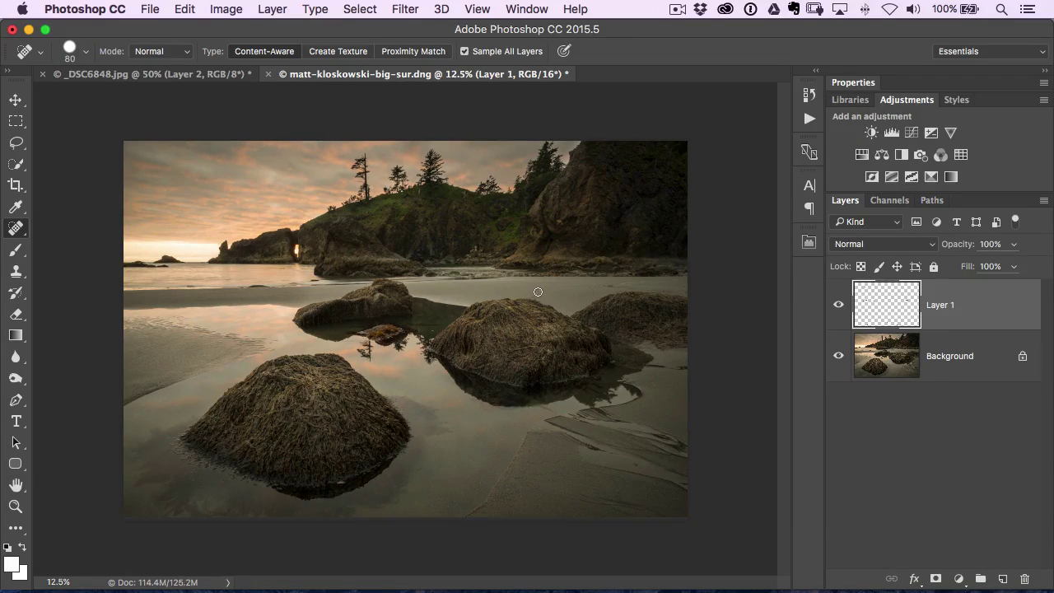
{"action": "key", "text": "super+plus"}
{"action": "key", "text": "super+plus"}
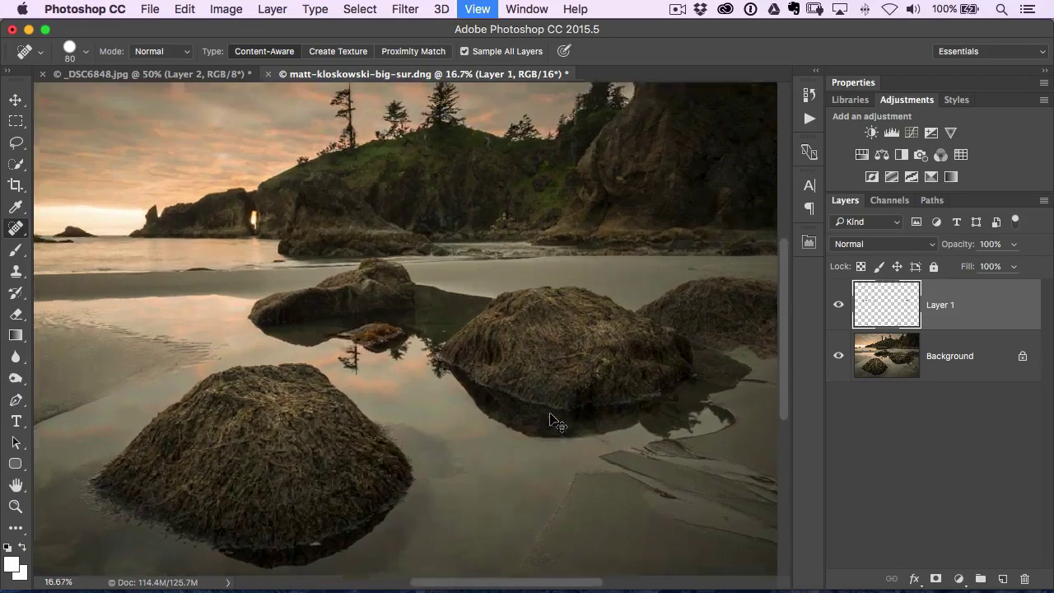
{"action": "left_click_drag", "start_coordinate": [596, 238], "coordinate": [359, 251]}
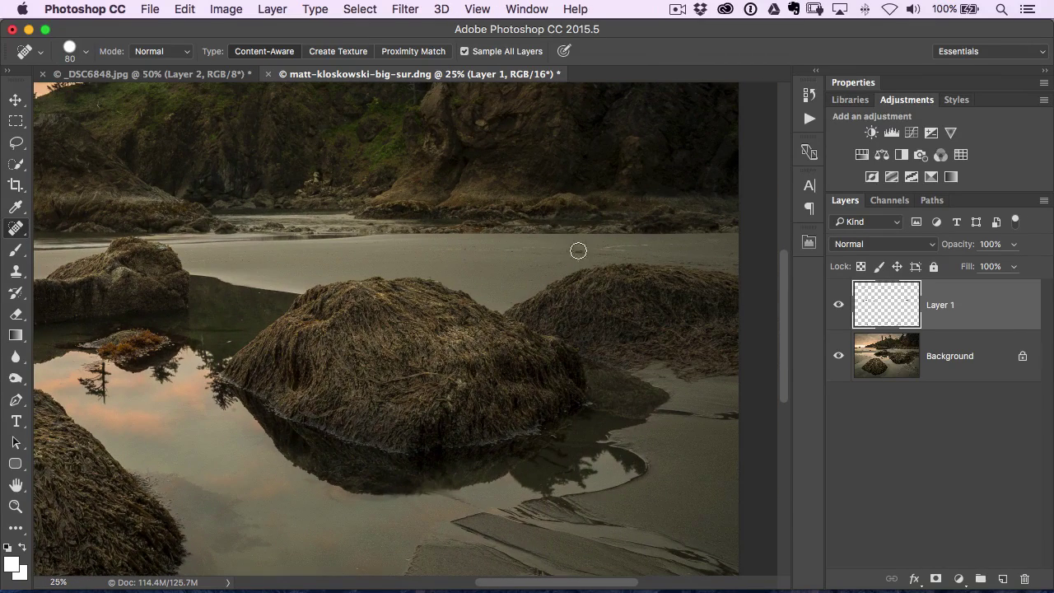
{"action": "mouse_move", "coordinate": [491, 349]}
{"action": "left_mouse_down"}
{"action": "mouse_move", "coordinate": [456, 235]}
{"action": "mouse_move", "coordinate": [486, 149]}
{"action": "left_mouse_up"}
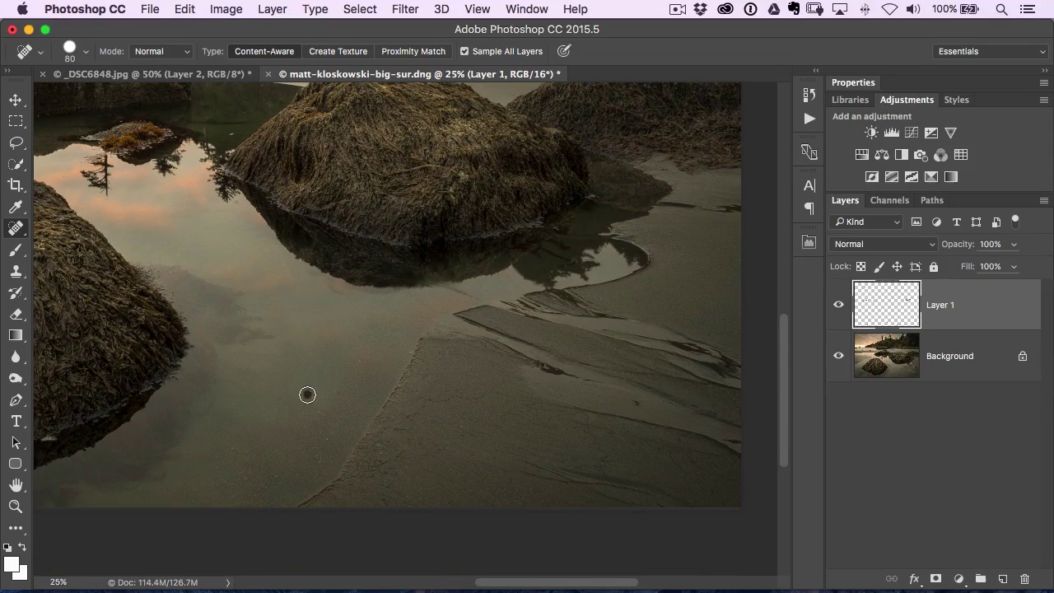
{"action": "left_click", "coordinate": [661, 381]}
{"action": "left_click", "coordinate": [640, 402]}
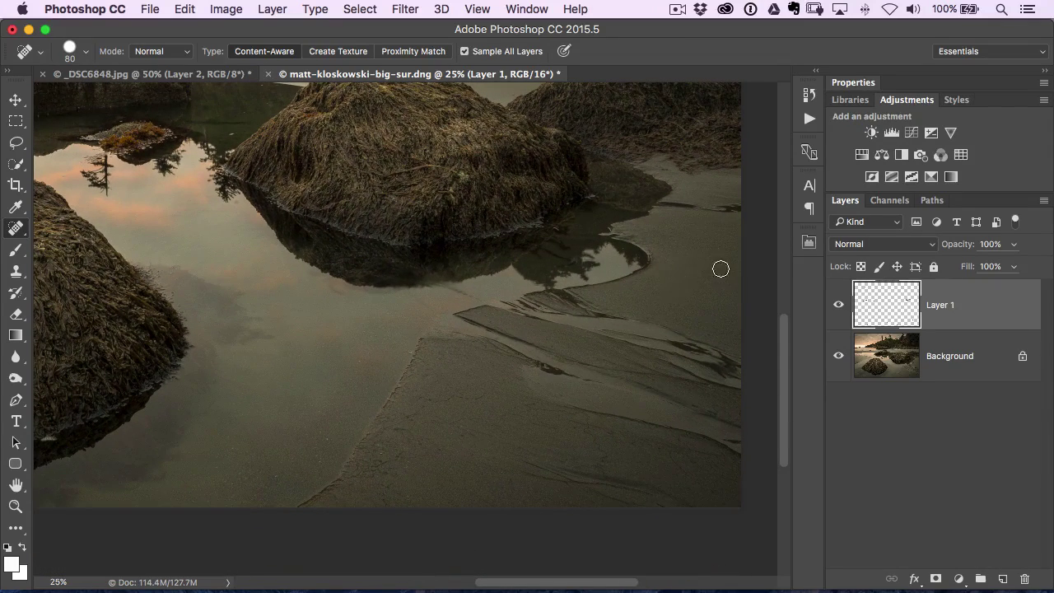
Step: Heal the spot beside the small seaweed-covered rock in the dark tide pool
{"action": "scroll", "coordinate": [447, 230], "scroll_direction": "up", "scroll_amount": 3}
{"action": "scroll", "coordinate": [447, 231], "scroll_direction": "left", "scroll_amount": 5}
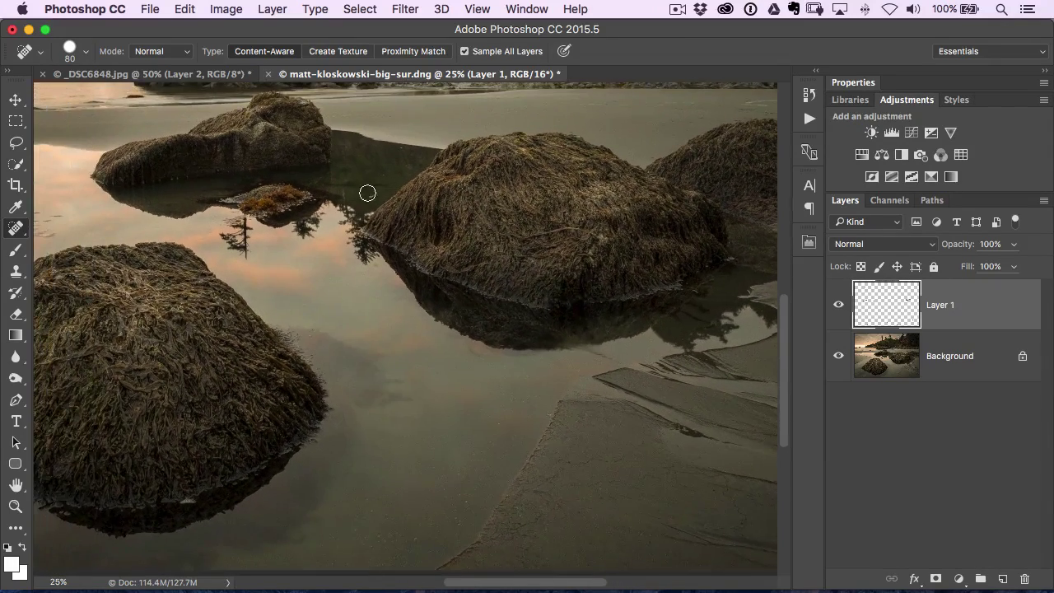
{"action": "left_click", "coordinate": [262, 182]}
Step: Remove the leftmost tall tree on the green hill by healing over it down to its base
{"action": "left_click_drag", "start_coordinate": [519, 138], "coordinate": [511, 258]}
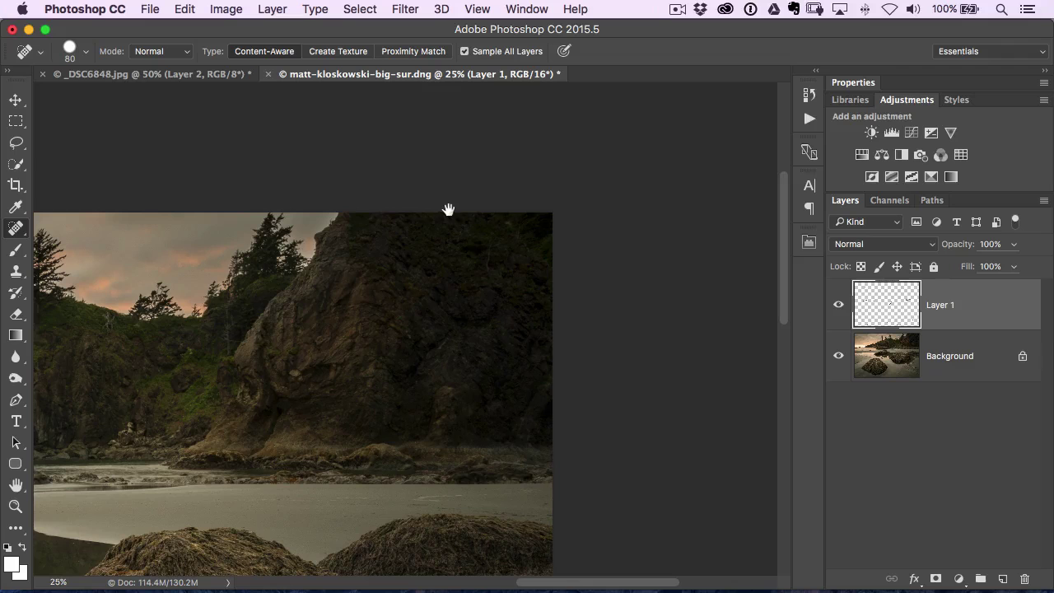
{"action": "scroll", "coordinate": [544, 283], "scroll_direction": "down", "scroll_amount": 3}
{"action": "left_click_drag", "start_coordinate": [528, 331], "coordinate": [497, 370]}
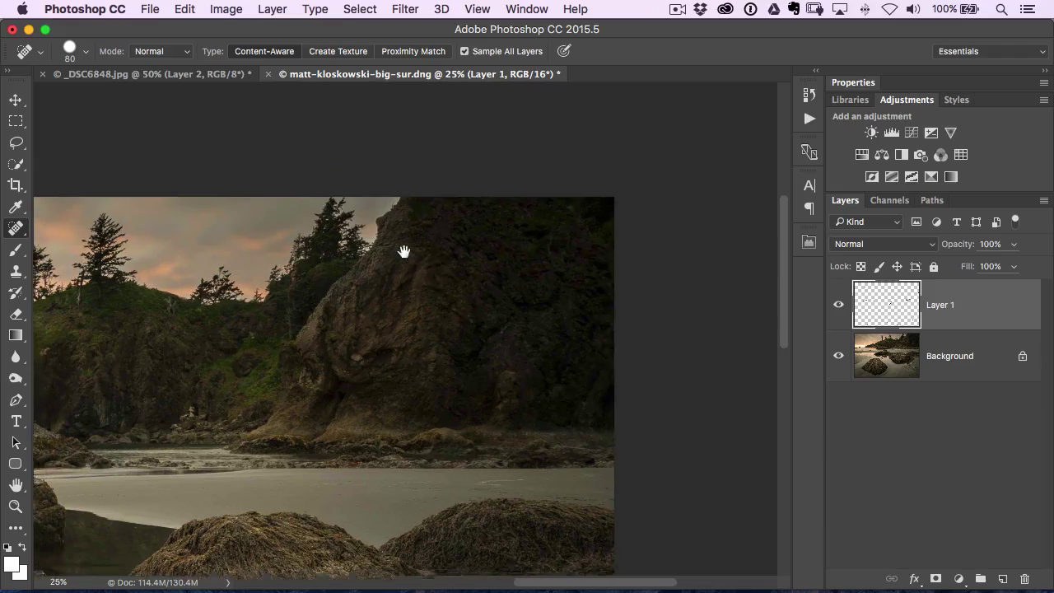
{"action": "left_click_drag", "start_coordinate": [415, 261], "coordinate": [614, 251]}
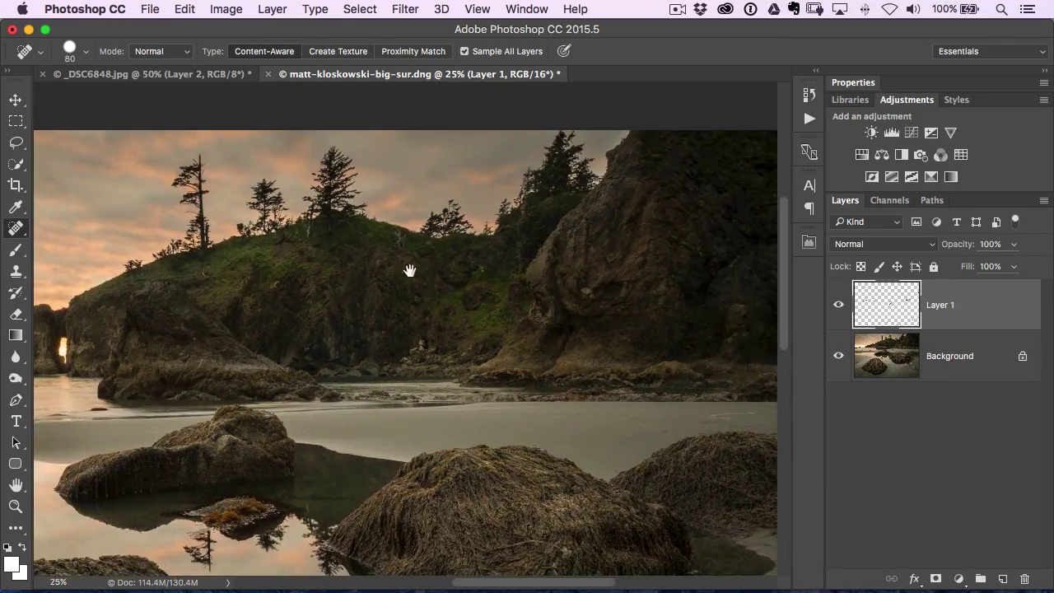
{"action": "left_click_drag", "start_coordinate": [431, 264], "coordinate": [562, 297]}
{"action": "mouse_move", "coordinate": [444, 311]}
{"action": "left_mouse_down"}
{"action": "mouse_move", "coordinate": [421, 308]}
{"action": "mouse_move", "coordinate": [408, 201]}
{"action": "mouse_move", "coordinate": [401, 283]}
{"action": "left_mouse_up"}
{"action": "mouse_move", "coordinate": [361, 129]}
{"action": "left_mouse_down"}
{"action": "mouse_move", "coordinate": [364, 151]}
{"action": "mouse_move", "coordinate": [341, 142]}
{"action": "mouse_move", "coordinate": [333, 160]}
{"action": "mouse_move", "coordinate": [360, 148]}
{"action": "mouse_move", "coordinate": [344, 170]}
{"action": "mouse_move", "coordinate": [364, 186]}
{"action": "left_mouse_up"}
{"action": "left_click_drag", "start_coordinate": [341, 139], "coordinate": [363, 158]}
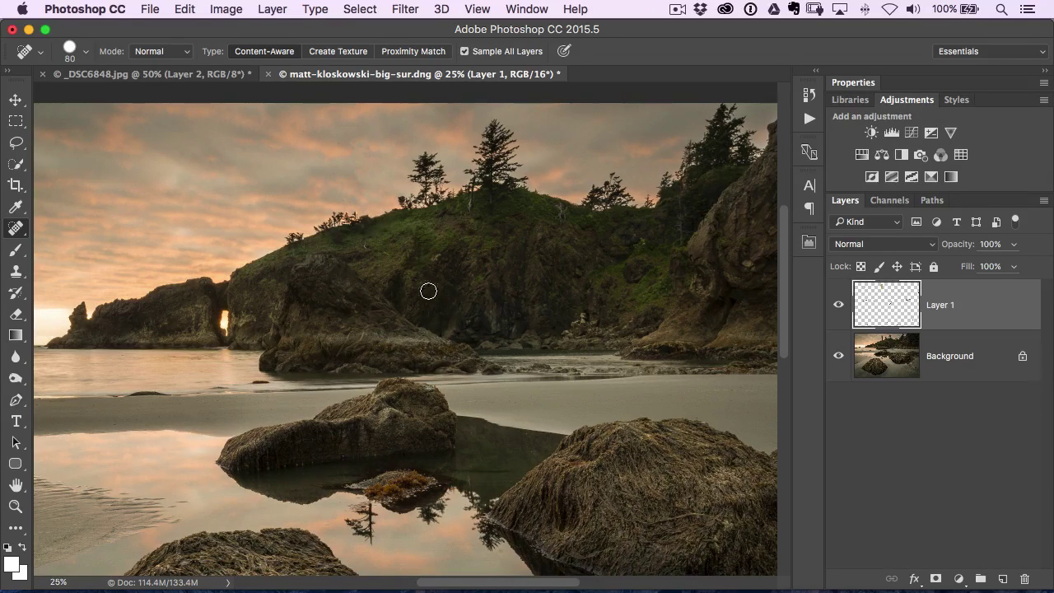
Step: Remove the leftmost tree's reflection from the pool beside the small seaweed-covered rock
{"action": "left_click_drag", "start_coordinate": [387, 298], "coordinate": [373, 207]}
{"action": "mouse_move", "coordinate": [328, 375]}
{"action": "left_mouse_down"}
{"action": "mouse_move", "coordinate": [354, 388]}
{"action": "mouse_move", "coordinate": [340, 390]}
{"action": "mouse_move", "coordinate": [353, 367]}
{"action": "mouse_move", "coordinate": [334, 363]}
{"action": "mouse_move", "coordinate": [349, 359]}
{"action": "mouse_move", "coordinate": [355, 380]}
{"action": "left_mouse_up"}
{"action": "left_click", "coordinate": [357, 375]}
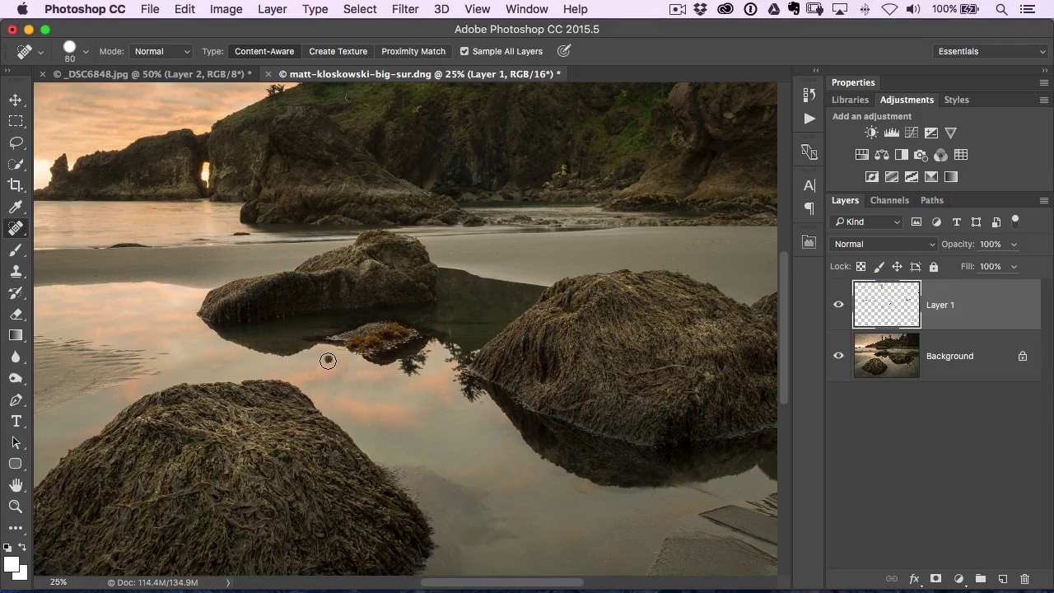
Step: Save the retouched photo and switch back to Lightroom
{"action": "mouse_move", "coordinate": [352, 231]}
{"action": "left_mouse_down"}
{"action": "mouse_move", "coordinate": [419, 372]}
{"action": "mouse_move", "coordinate": [438, 350]}
{"action": "left_mouse_up"}
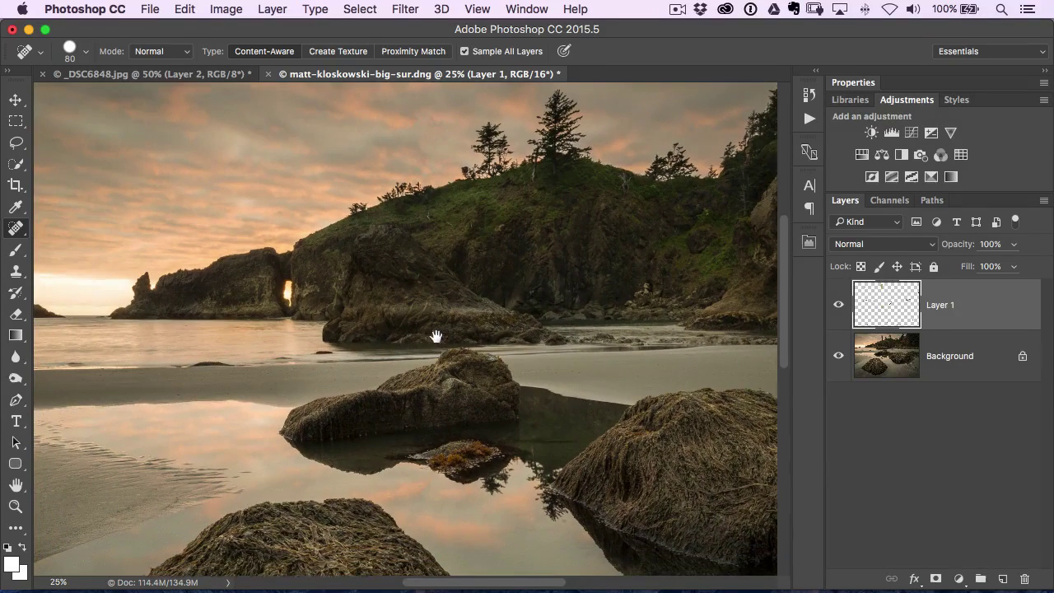
{"action": "left_click", "coordinate": [150, 10]}
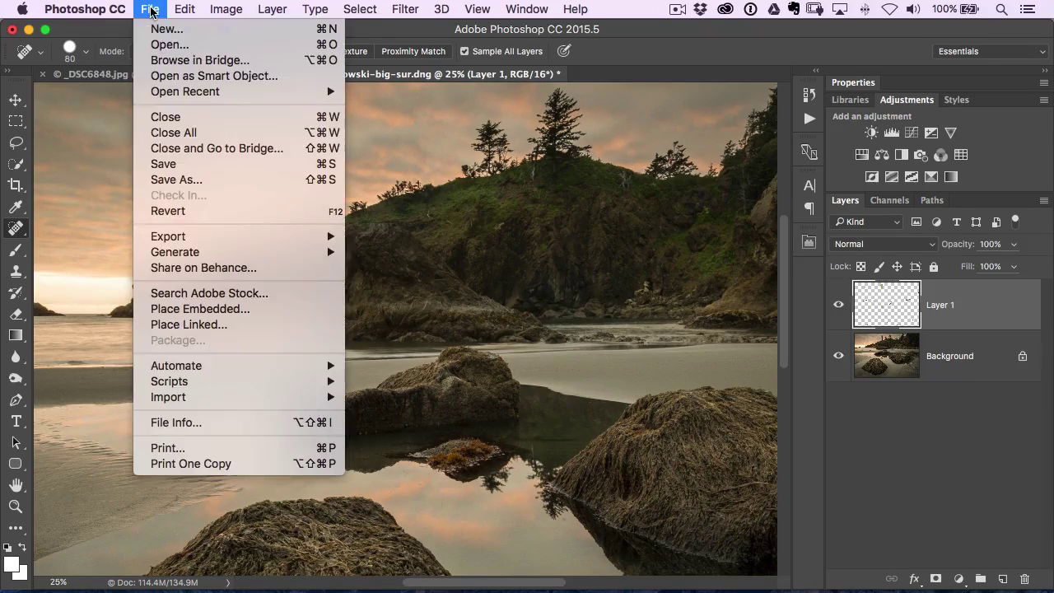
{"action": "left_click", "coordinate": [200, 164]}
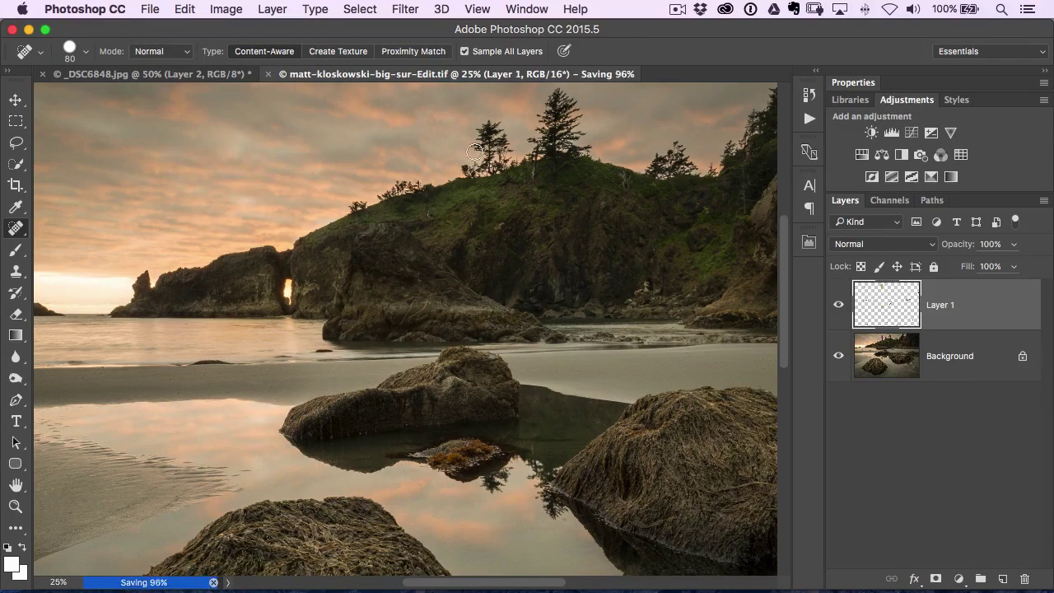
{"action": "key", "text": "super+Tab"}
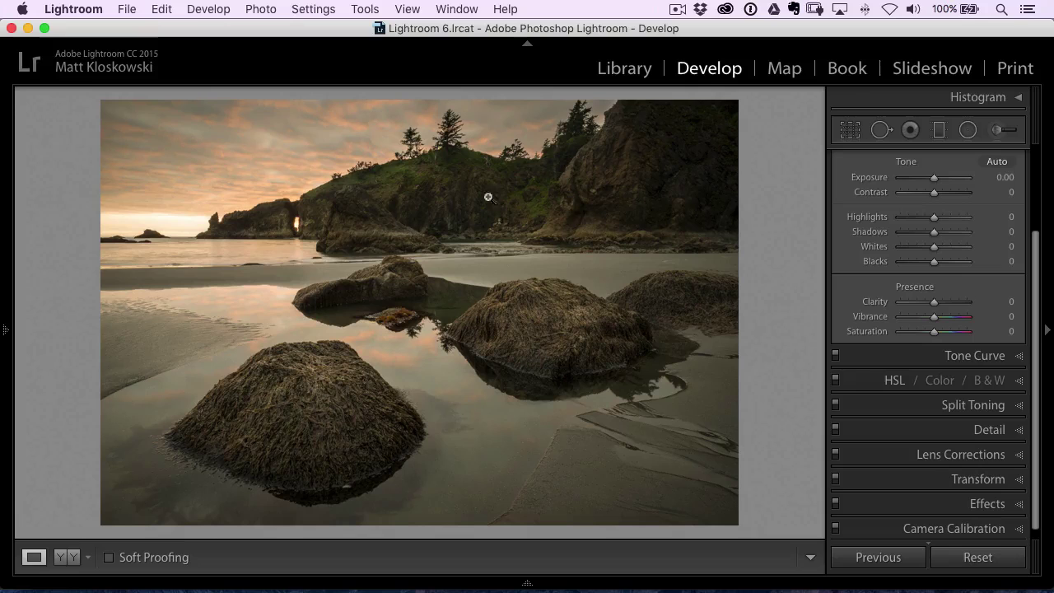
Step: Add a subtle dark post-crop vignette with a soft feather to the retouched photo
{"action": "left_click", "coordinate": [988, 503]}
{"action": "left_click_drag", "start_coordinate": [933, 327], "coordinate": [956, 370]}
{"action": "mouse_move", "coordinate": [929, 326]}
{"action": "left_mouse_down"}
{"action": "mouse_move", "coordinate": [899, 341]}
{"action": "mouse_move", "coordinate": [930, 330]}
{"action": "left_mouse_up"}
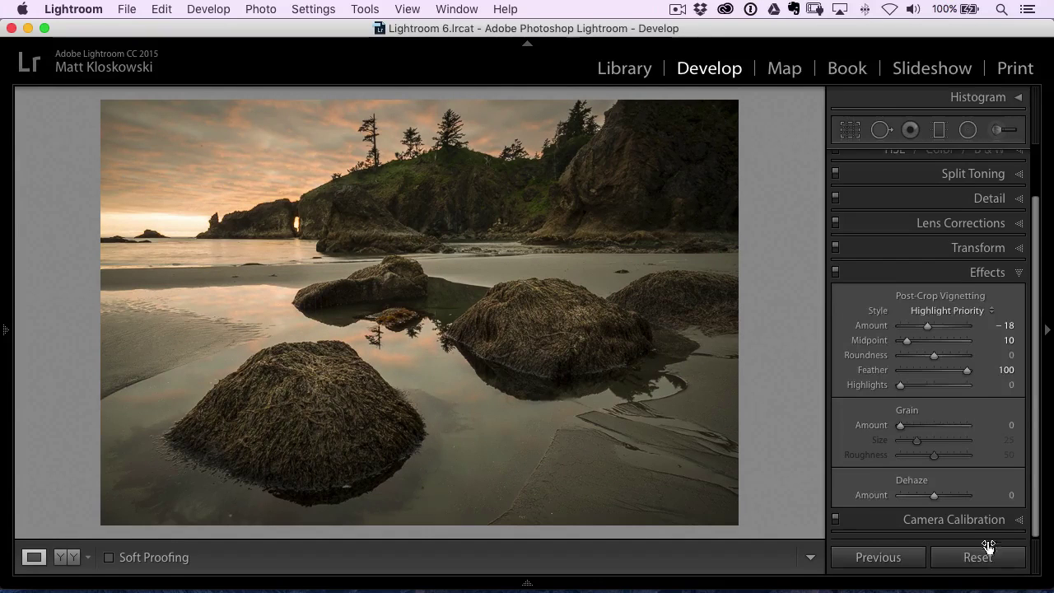
Step: Reset all develop settings of the original raw photo
{"action": "left_click", "coordinate": [983, 560]}
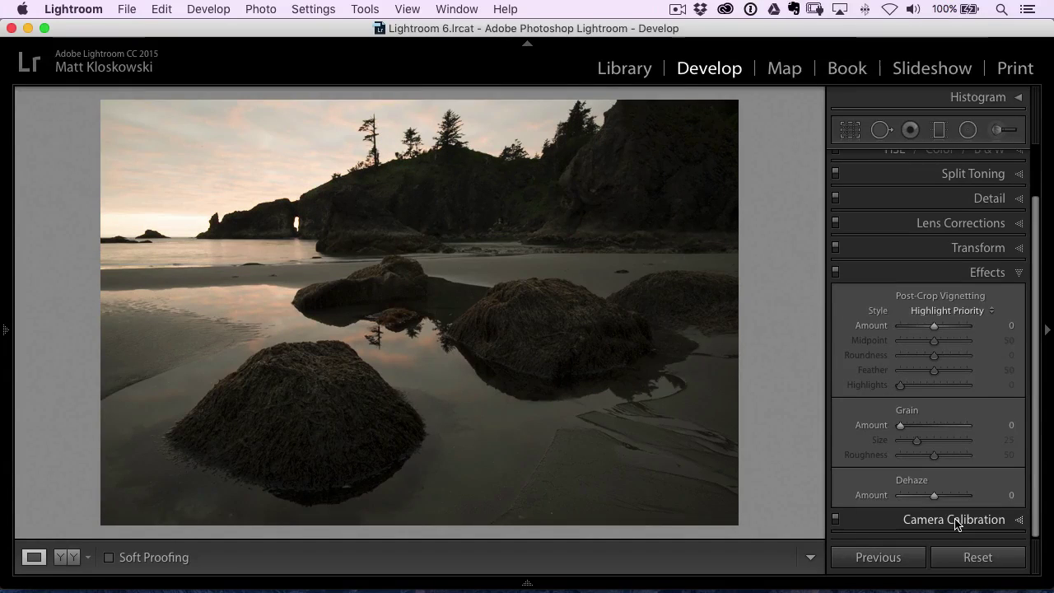